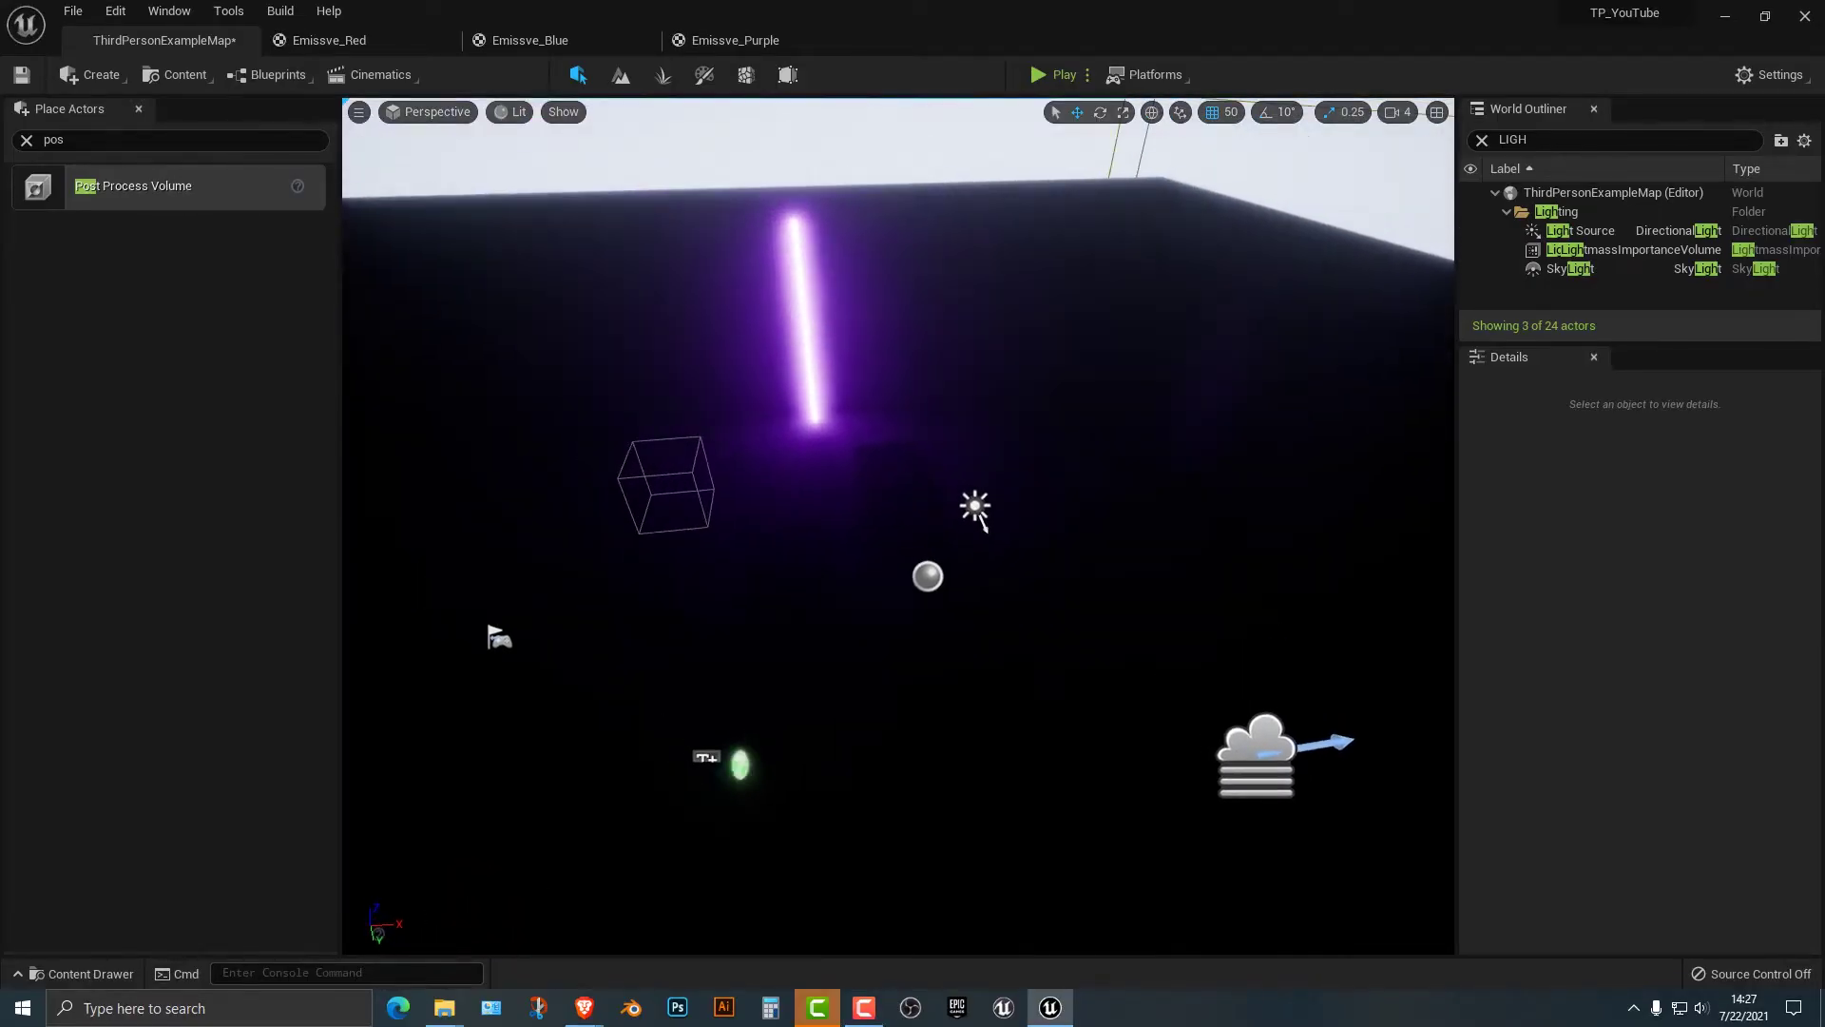
# Frame Wall10 and select the glowing purple neon Cylinder standing against it.
pyautogui.click(856, 314)
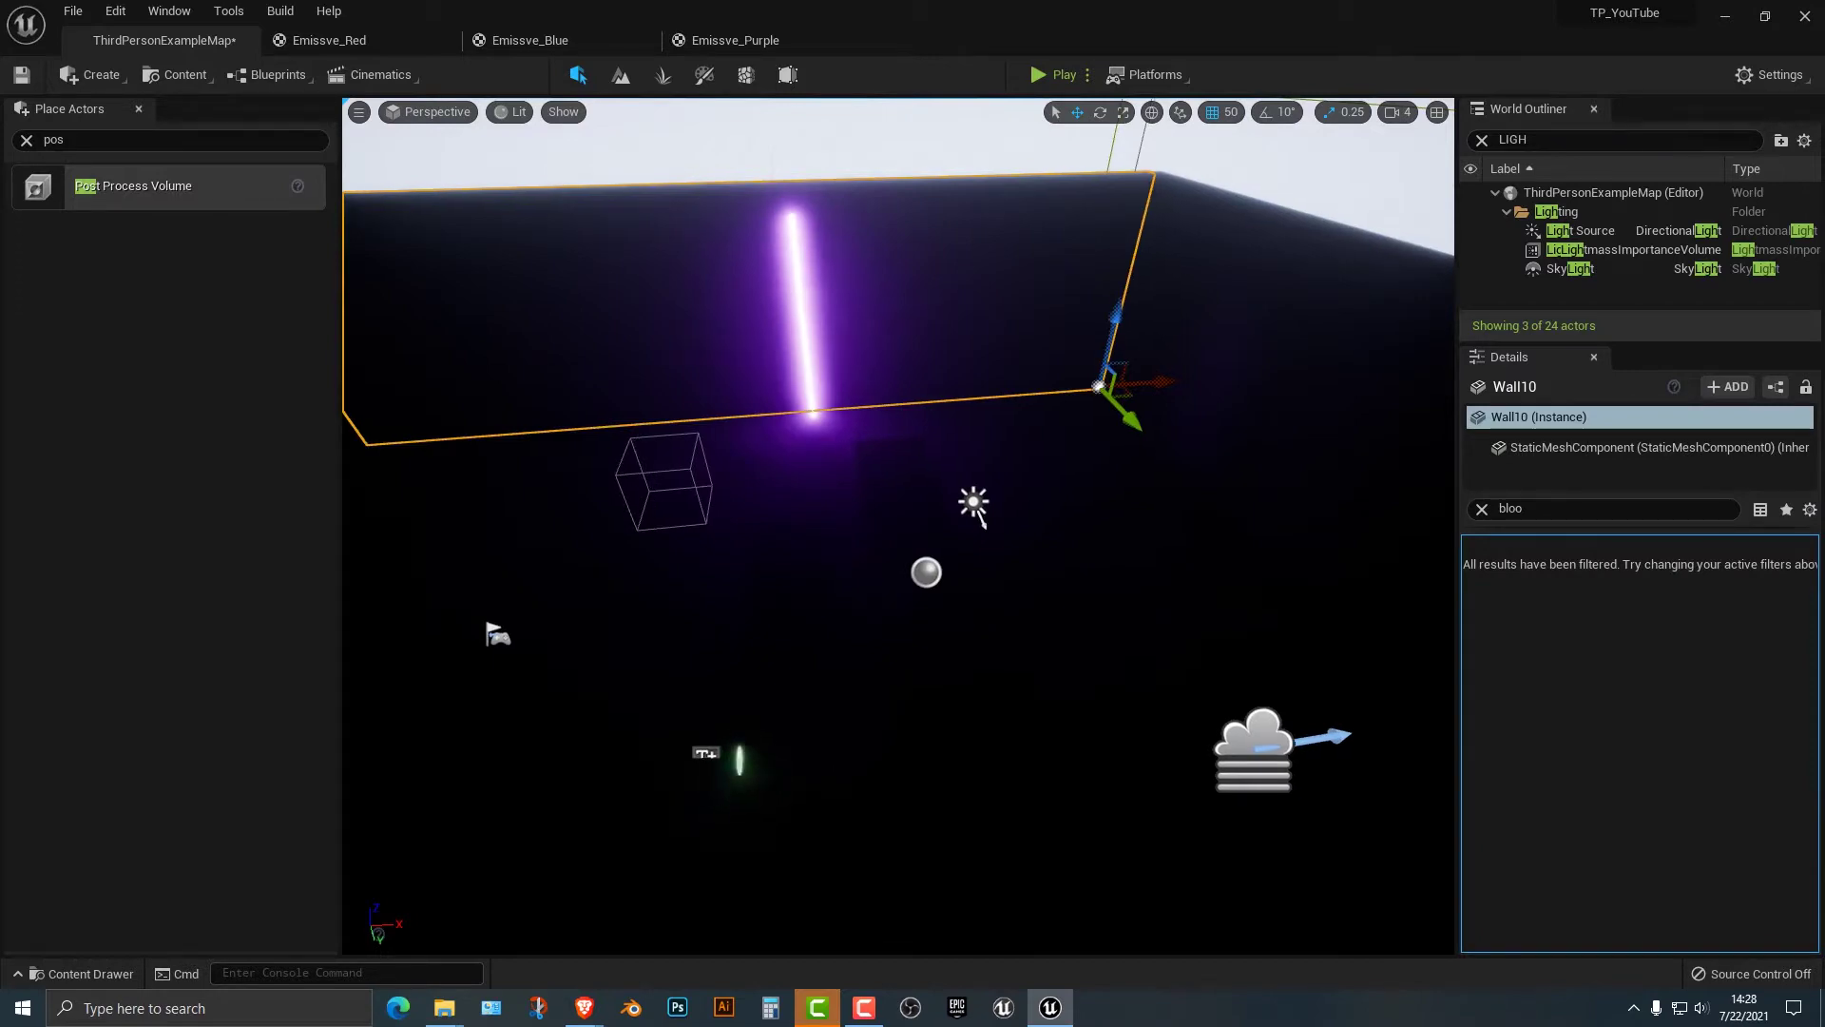
pyautogui.moveTo(851, 470); pyautogui.dragTo(808, 470, button='right')
pyautogui.press('f')
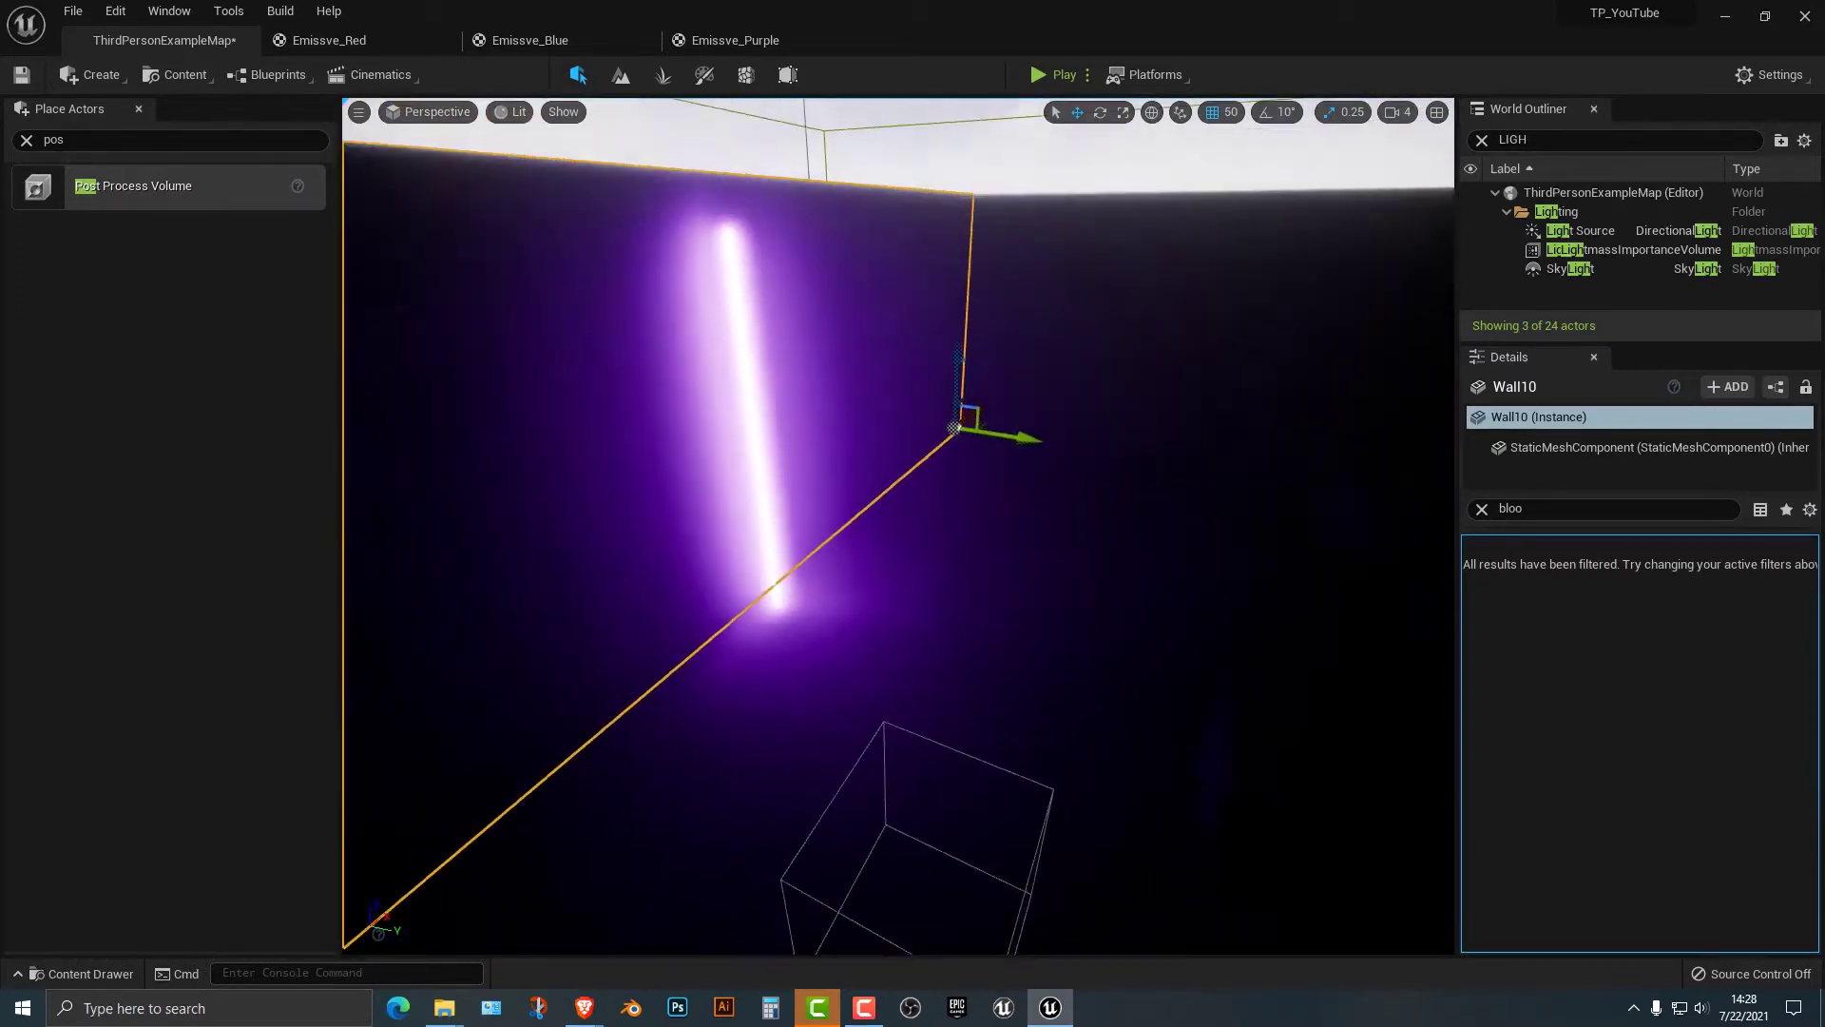
pyautogui.click(905, 475)
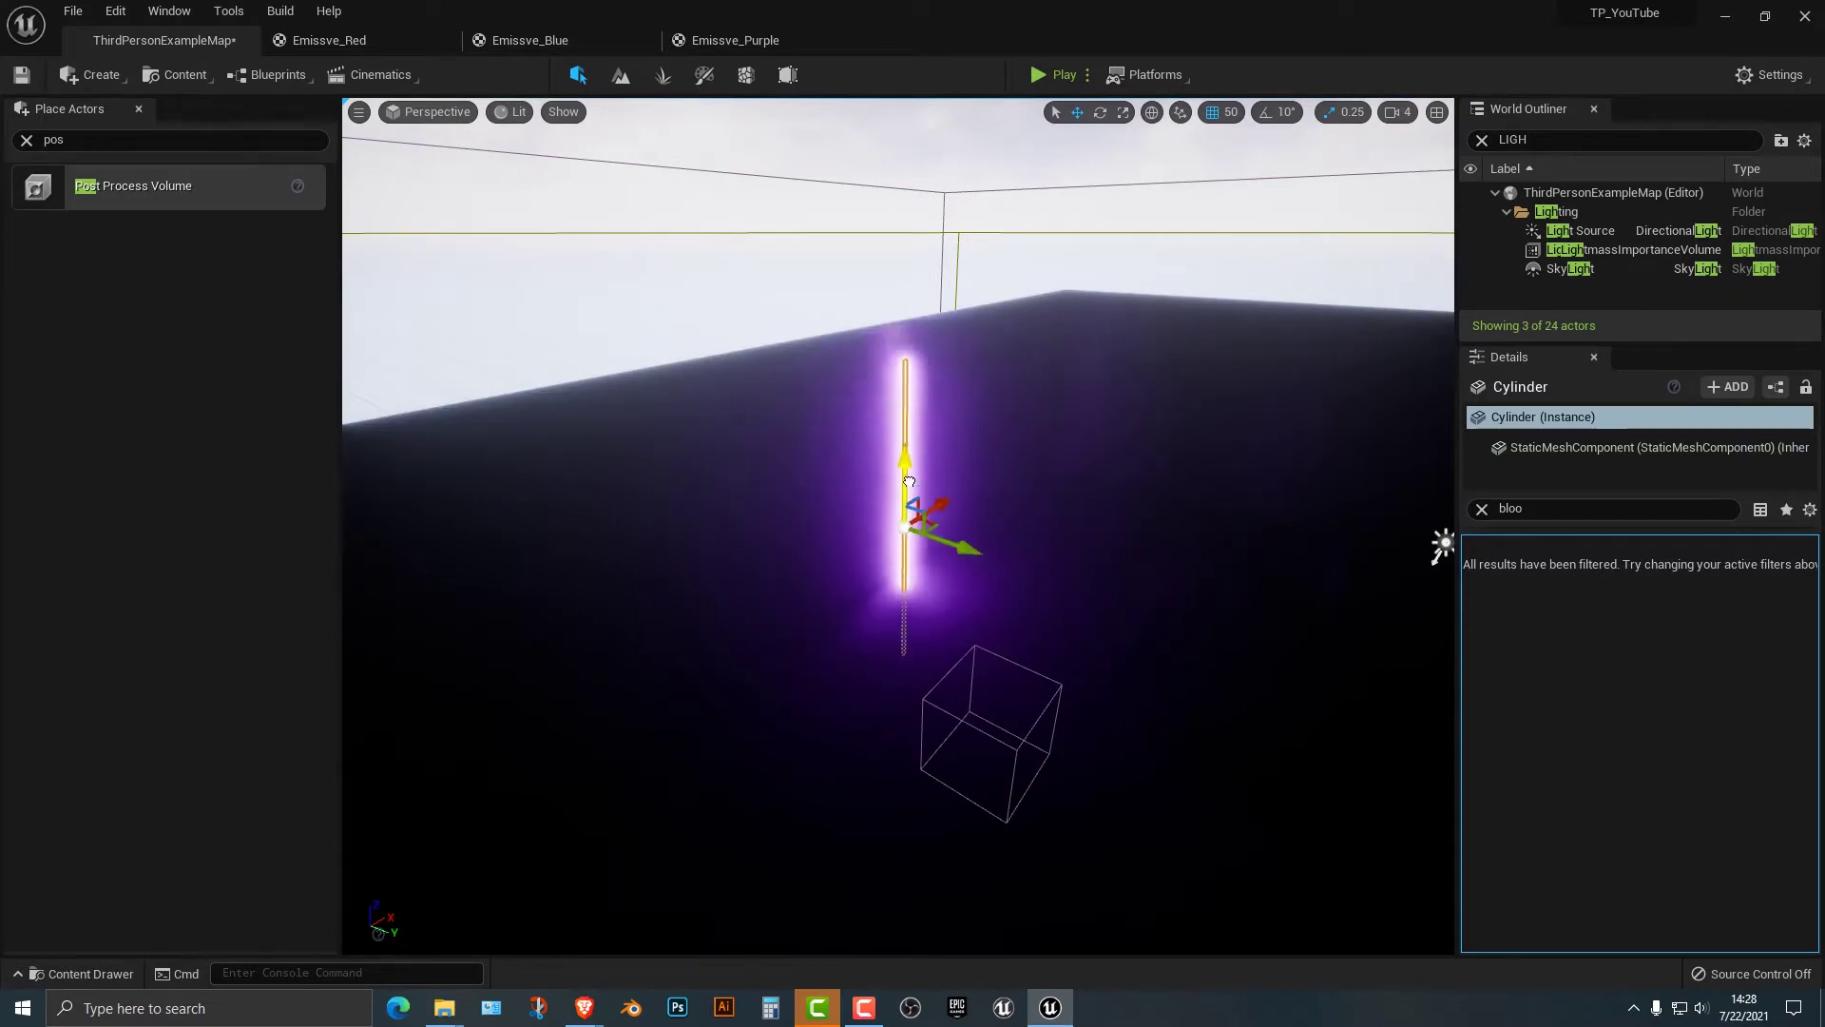
# Alt-drag copies of the purple tube along the walls, up to Cylinder10 (33 actors).
pyautogui.keyDown('alt'); pyautogui.moveTo(942, 502); pyautogui.dragTo(909, 639); pyautogui.keyUp('alt')
pyautogui.moveTo(623, 683); pyautogui.dragTo(680, 678, button='right')
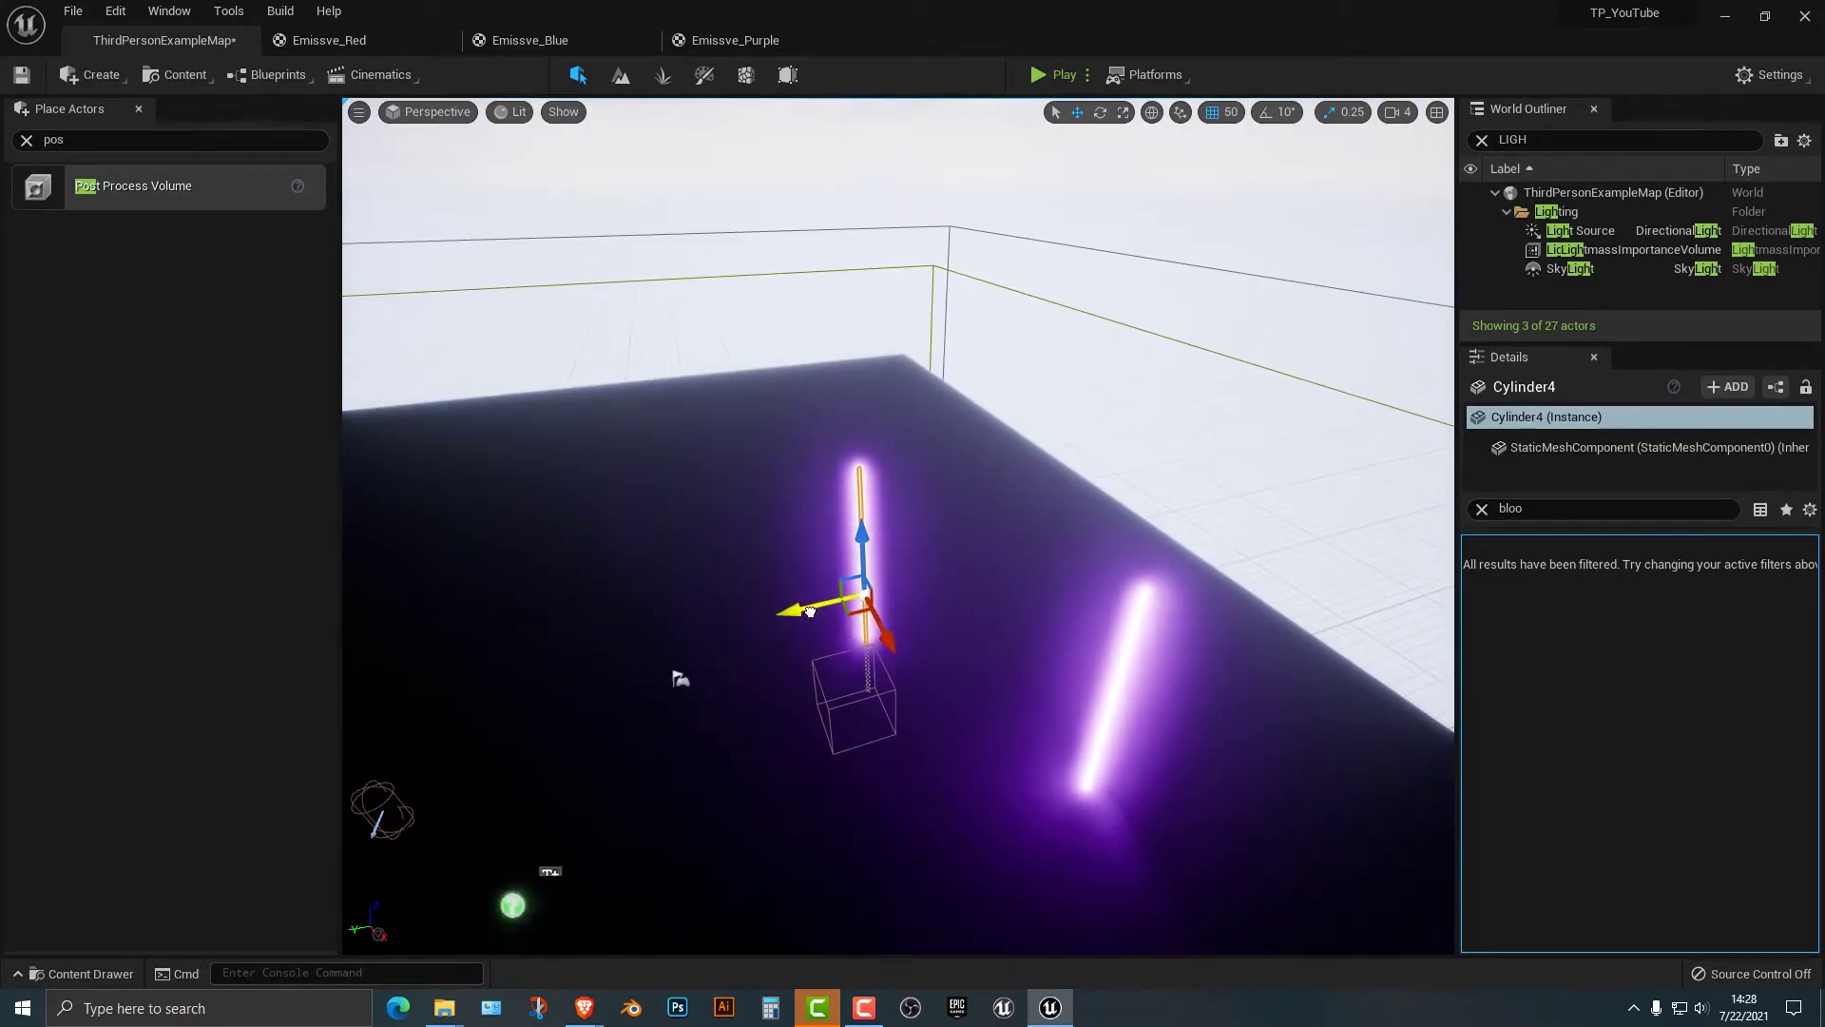
pyautogui.keyDown('alt'); pyautogui.moveTo(810, 611); pyautogui.dragTo(643, 653); pyautogui.keyUp('alt')
pyautogui.moveTo(680, 678); pyautogui.dragTo(1001, 676, button='right')
pyautogui.keyDown('alt'); pyautogui.moveTo(937, 652); pyautogui.dragTo(492, 678); pyautogui.keyUp('alt')
pyautogui.press('f')
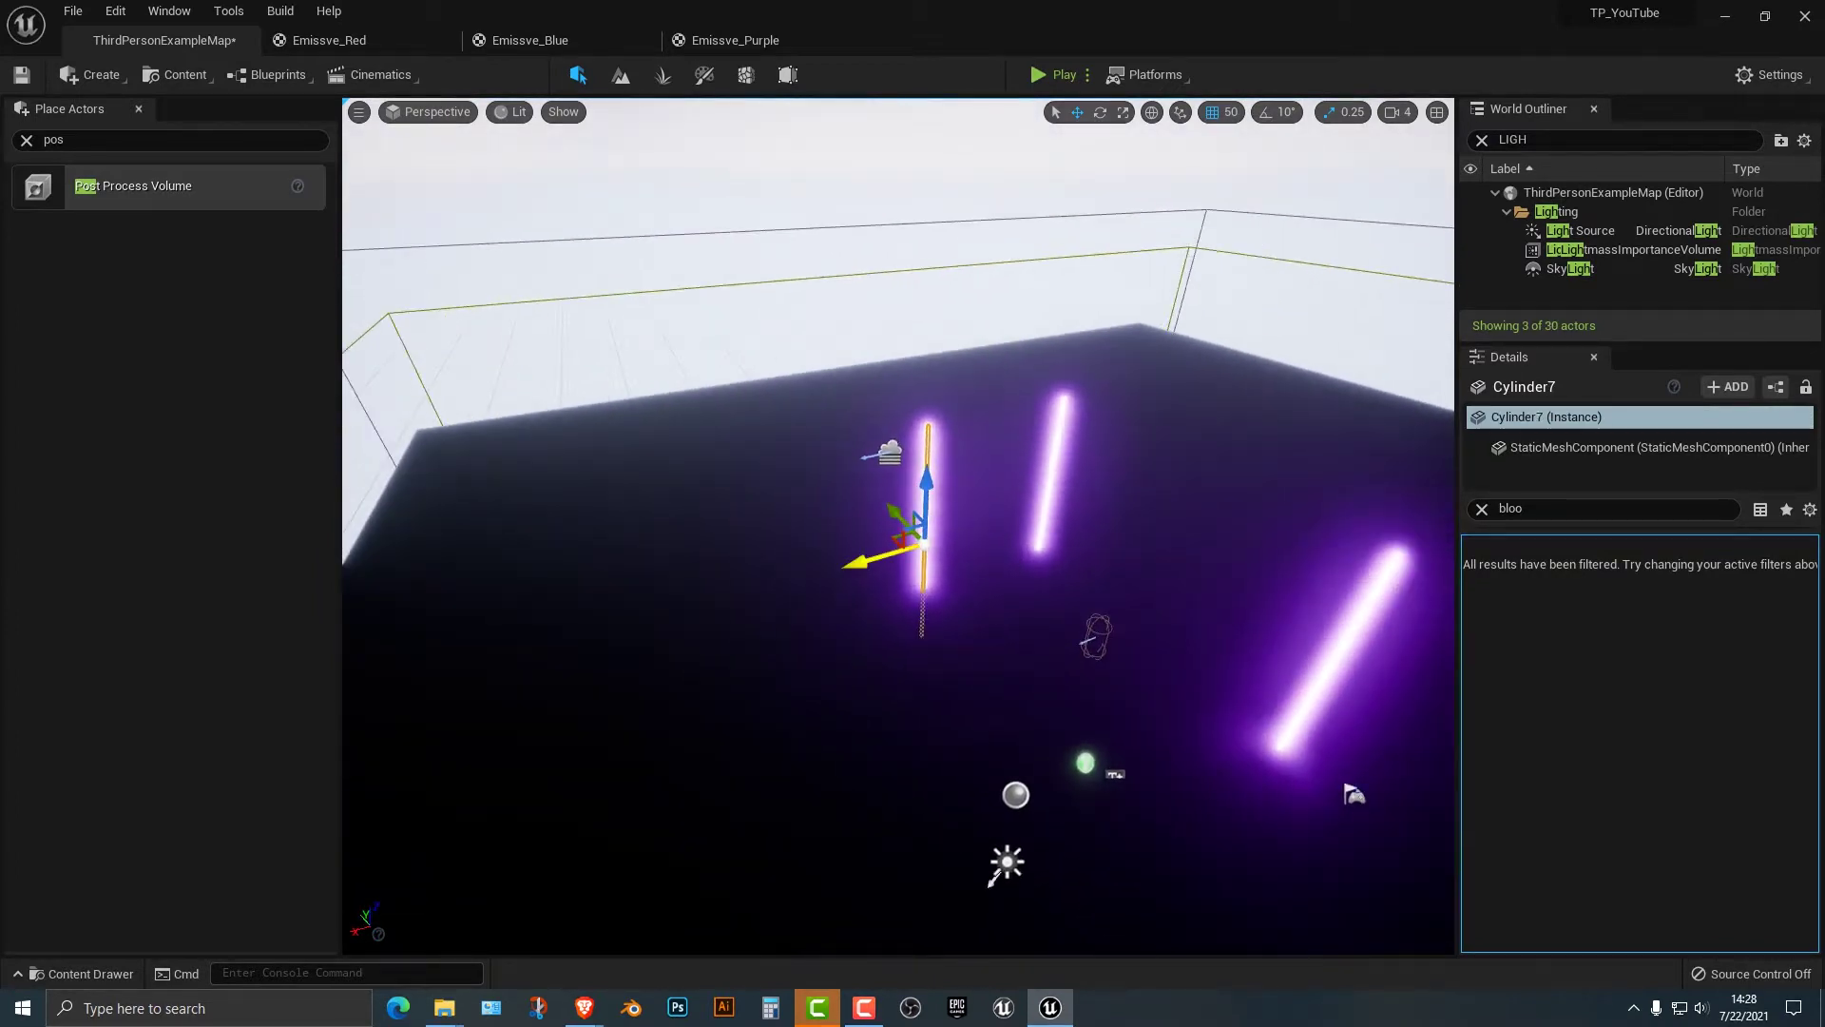
pyautogui.keyDown('alt'); pyautogui.moveTo(854, 556); pyautogui.dragTo(624, 620); pyautogui.keyUp('alt')
pyautogui.press('f')
pyautogui.keyDown('alt'); pyautogui.moveTo(751, 507); pyautogui.dragTo(683, 653); pyautogui.keyUp('alt')
pyautogui.moveTo(683, 653); pyautogui.dragTo(770, 665, button='right')
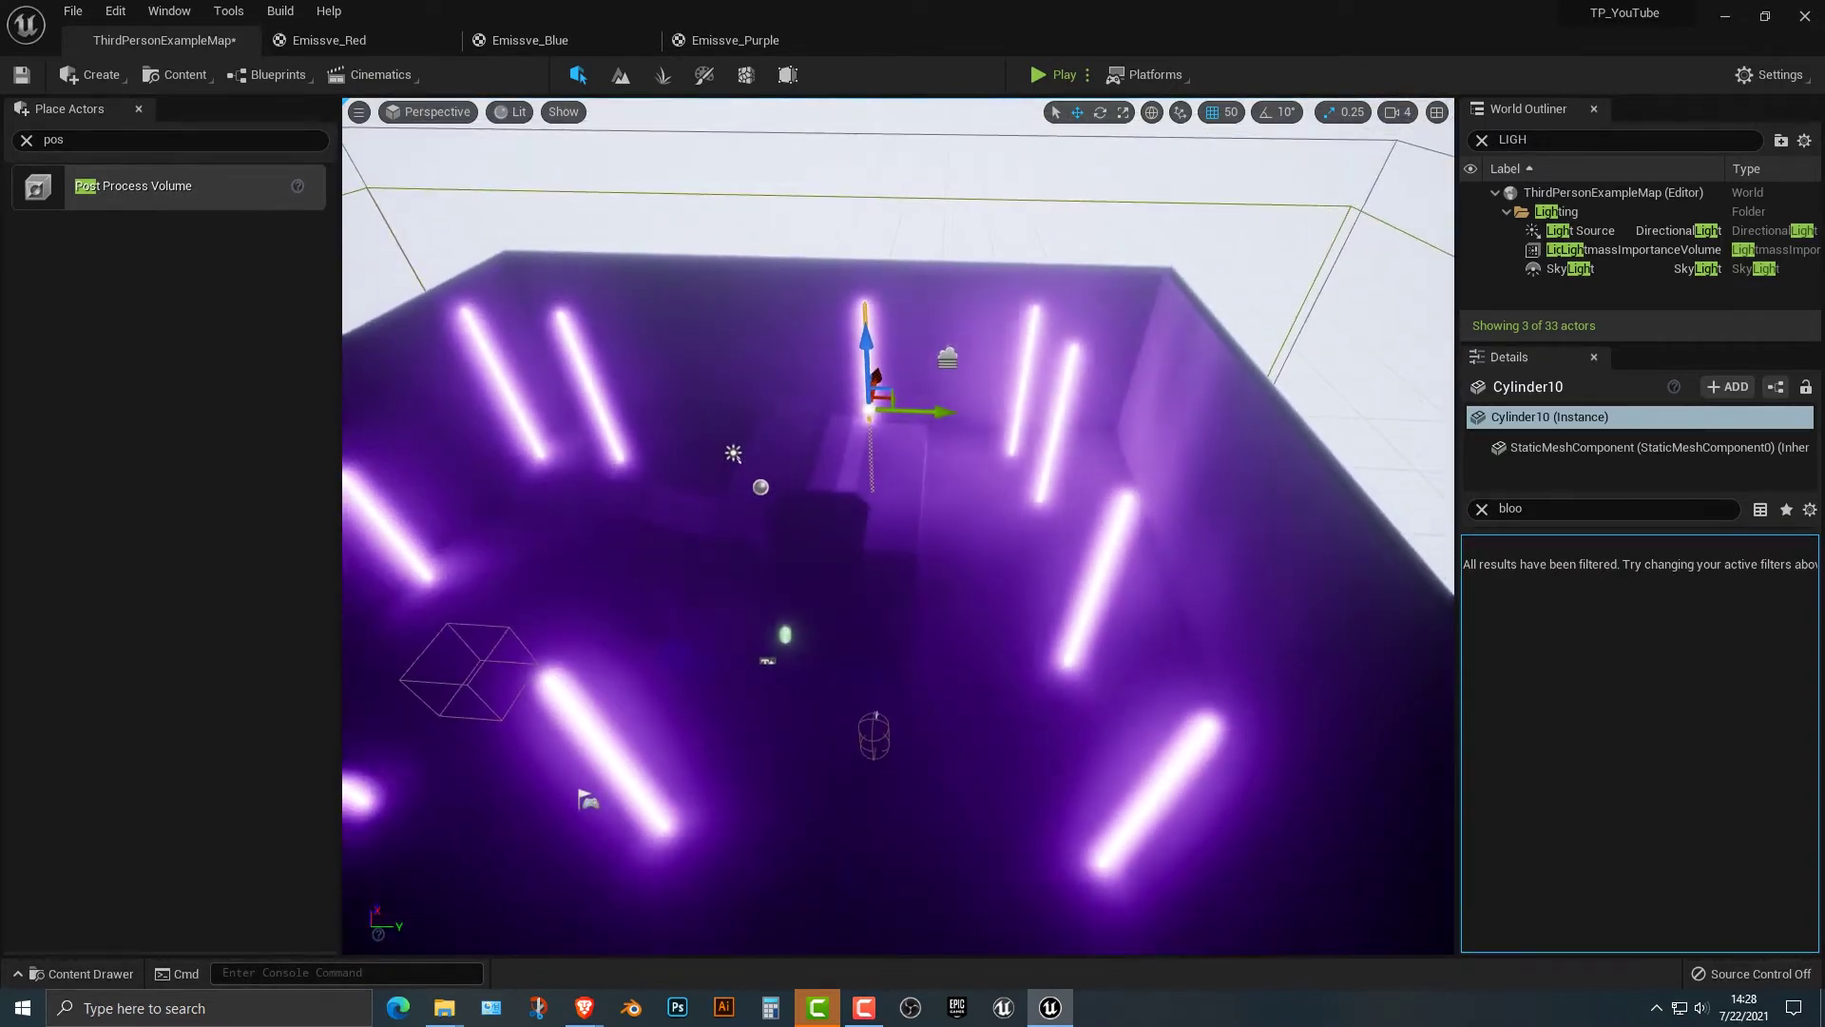
# Duplicate another tube, tilt it diagonally, and slide a horizontal tube across a wall tube as a cross.
pyautogui.keyDown('alt'); pyautogui.moveTo(927, 411); pyautogui.dragTo(752, 465); pyautogui.keyUp('alt')
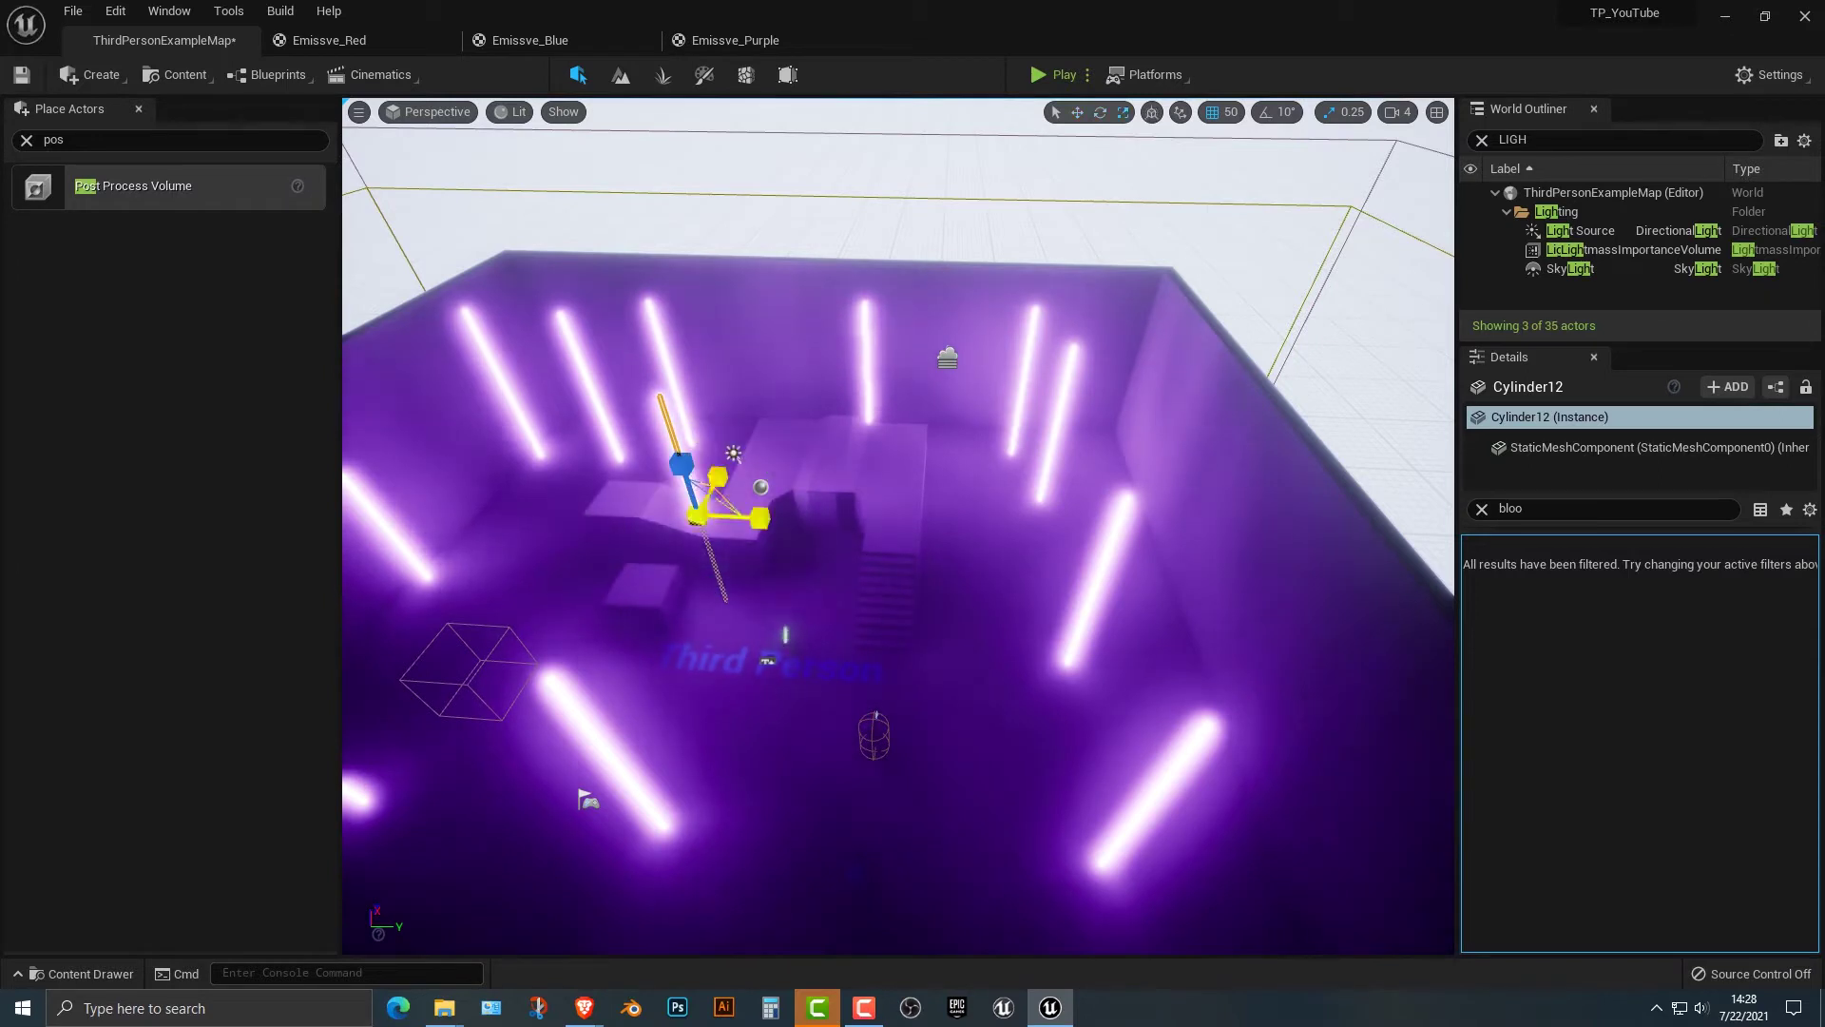
pyautogui.press('e')
pyautogui.moveTo(733, 453)
pyautogui.mouseDown()
pyautogui.moveTo(700, 434)
pyautogui.moveTo(786, 469)
pyautogui.moveTo(733, 451)
pyautogui.mouseUp()
pyautogui.press('w')
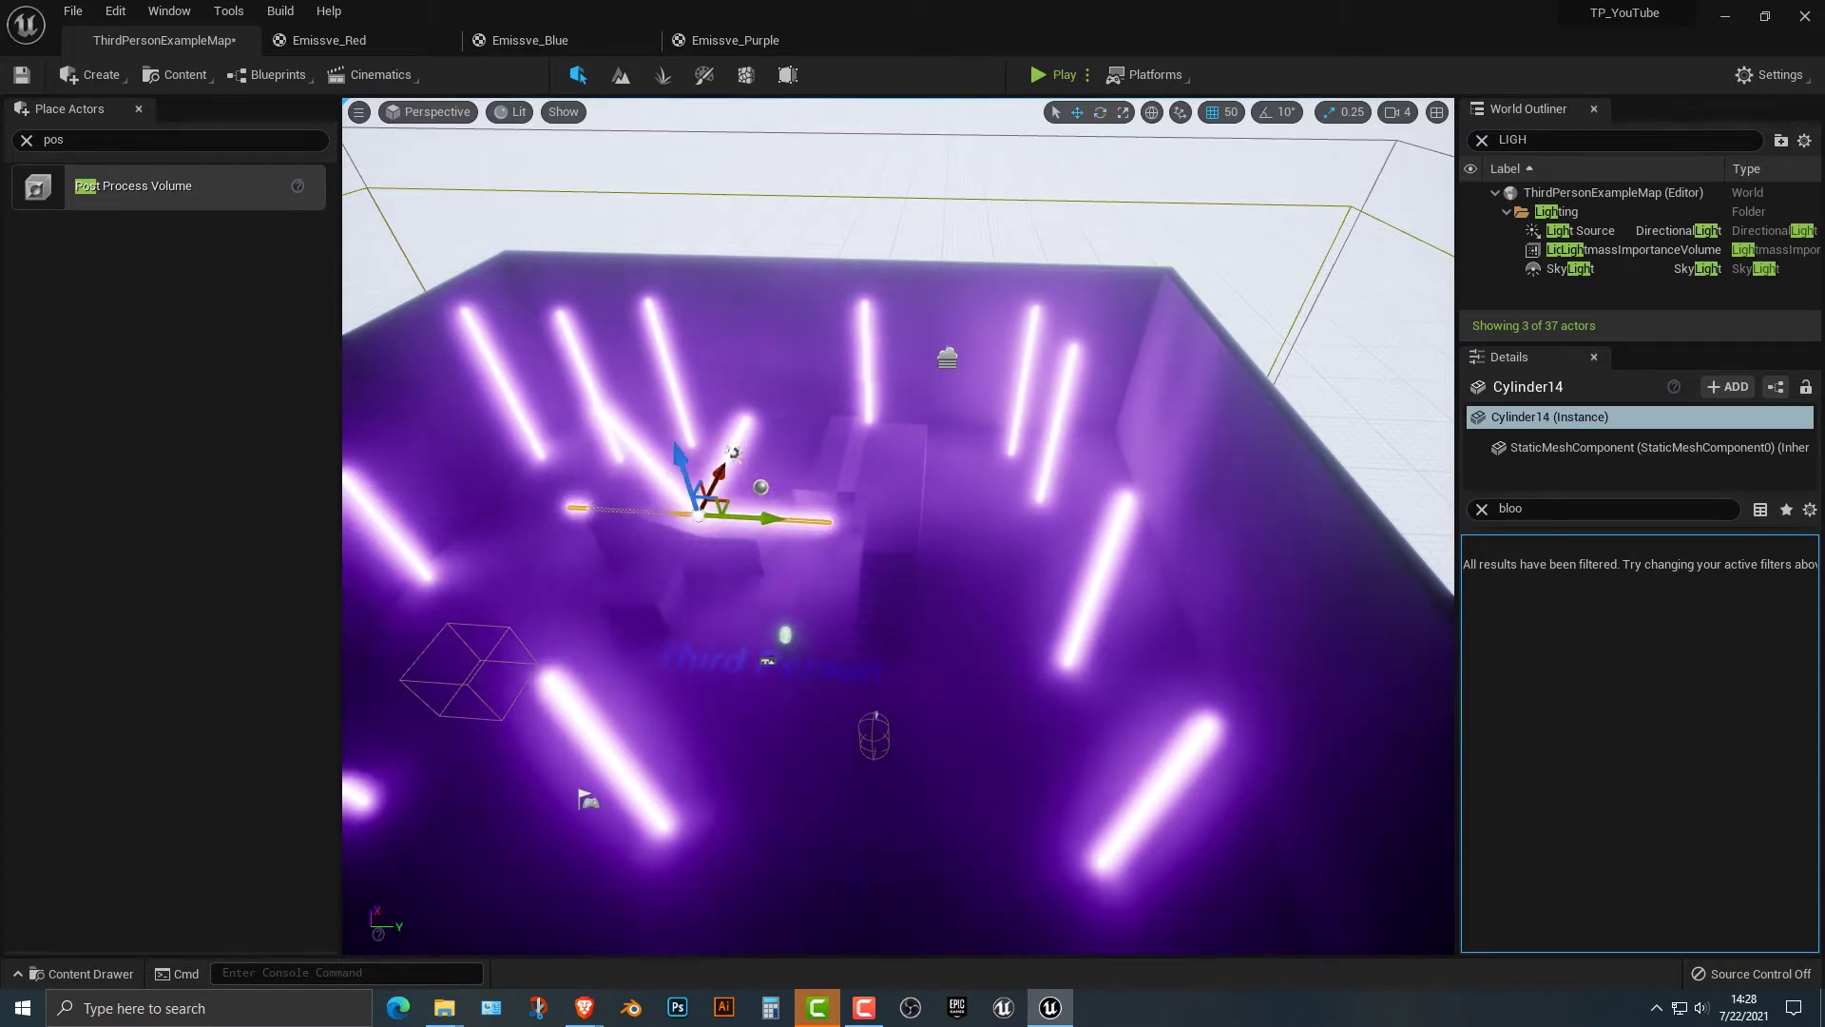
pyautogui.moveTo(763, 516); pyautogui.dragTo(823, 300)
# Duplicate one of the glowing tubes with the rotate gizmo, slanting the copy diagonally.
pyautogui.click(775, 656)
pyautogui.click(735, 452)
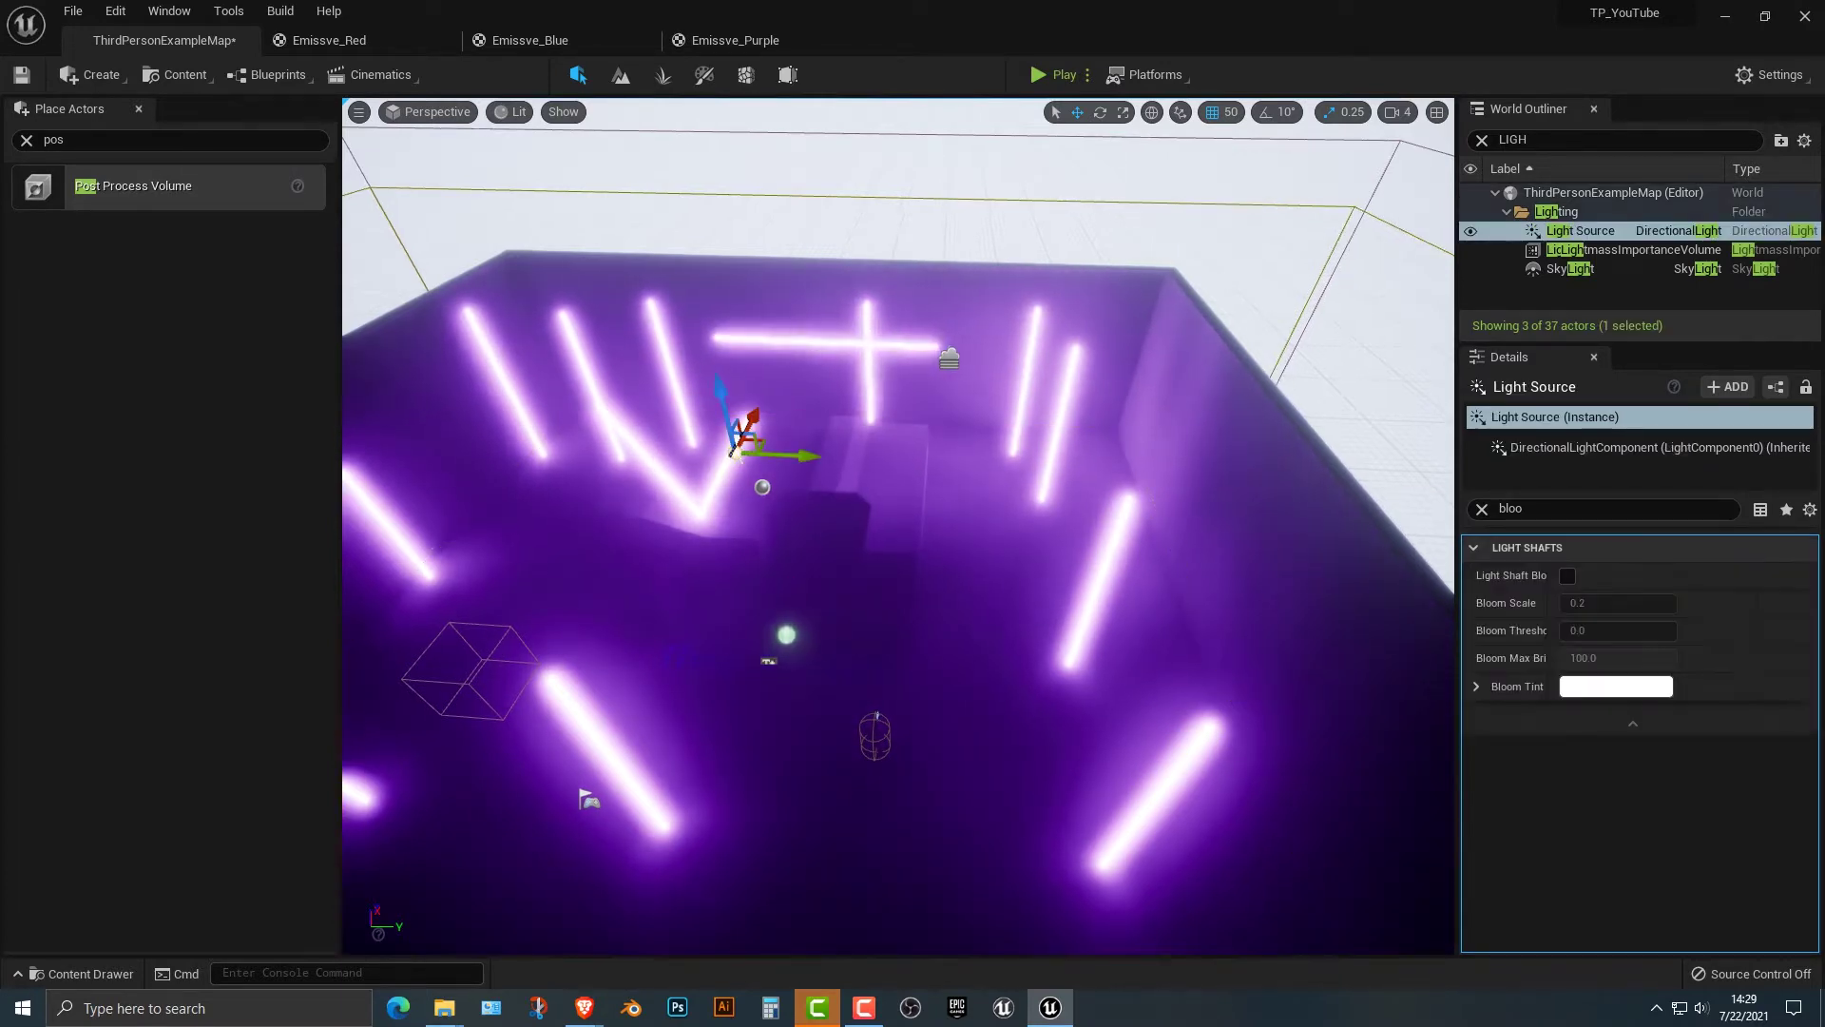
pyautogui.moveTo(735, 452); pyautogui.dragTo(714, 458, button='right')
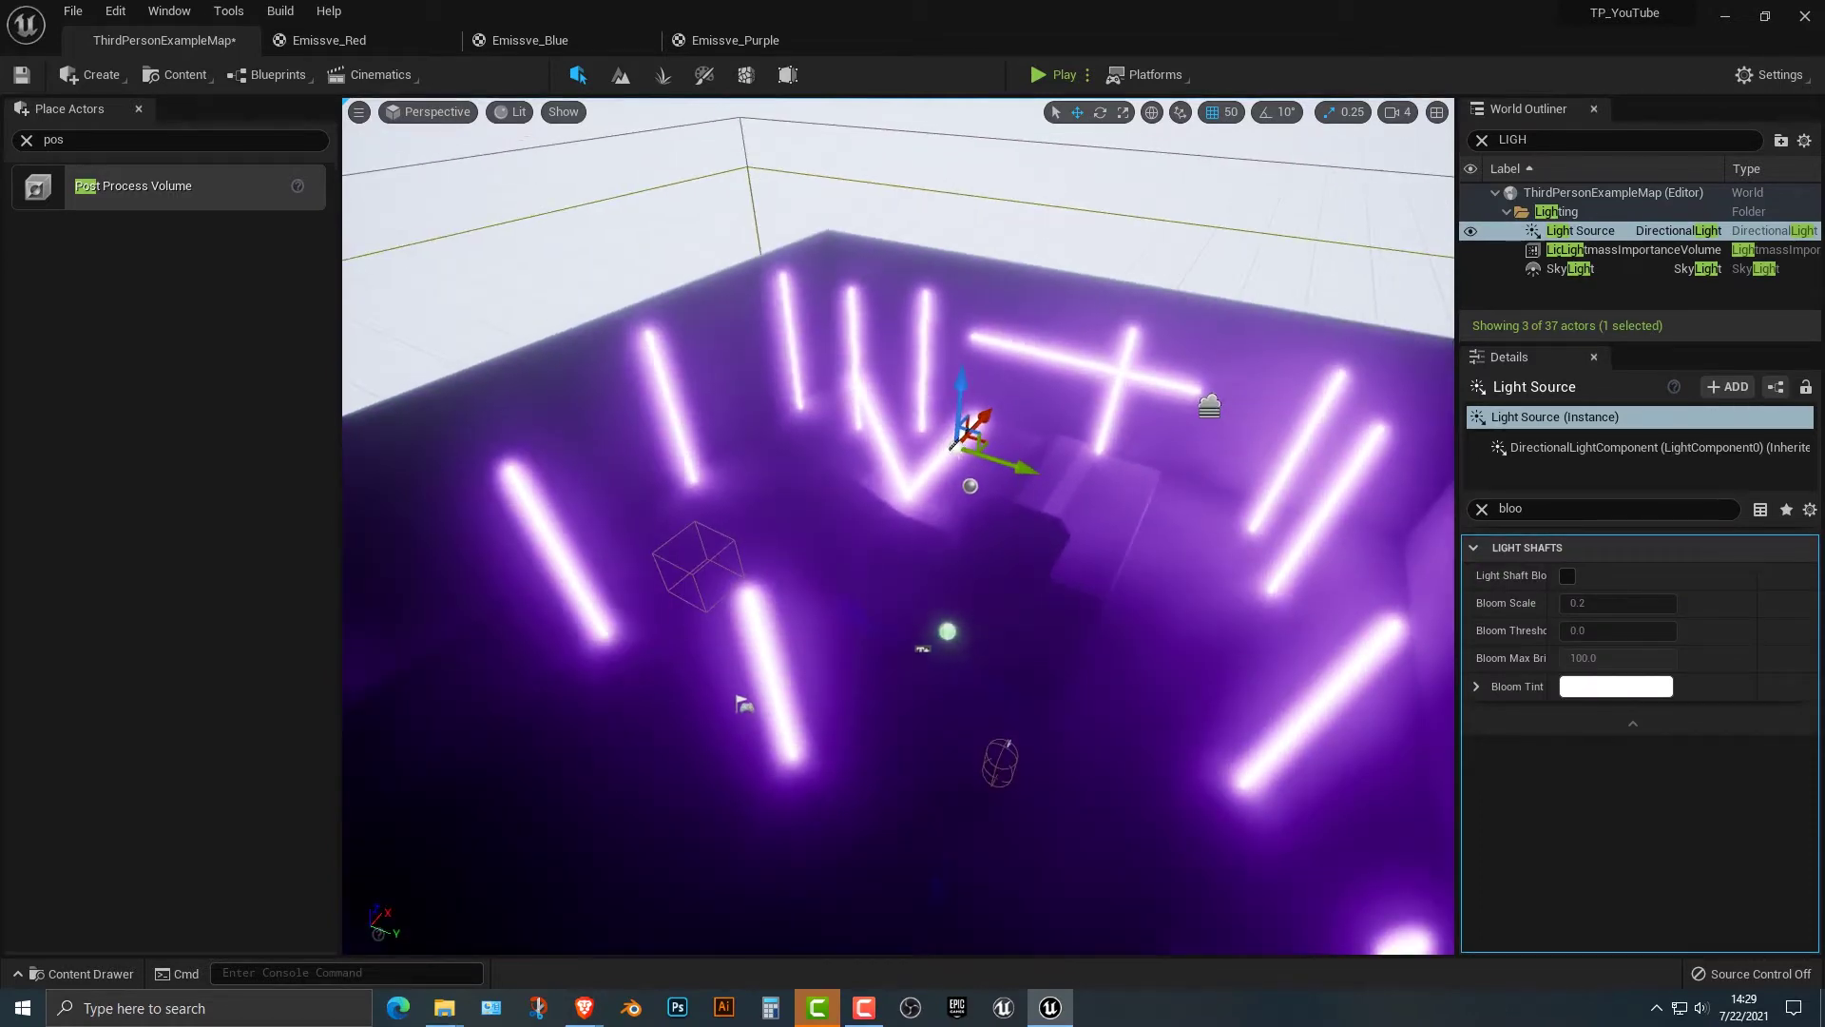
pyautogui.click(677, 423)
pyautogui.press('e')
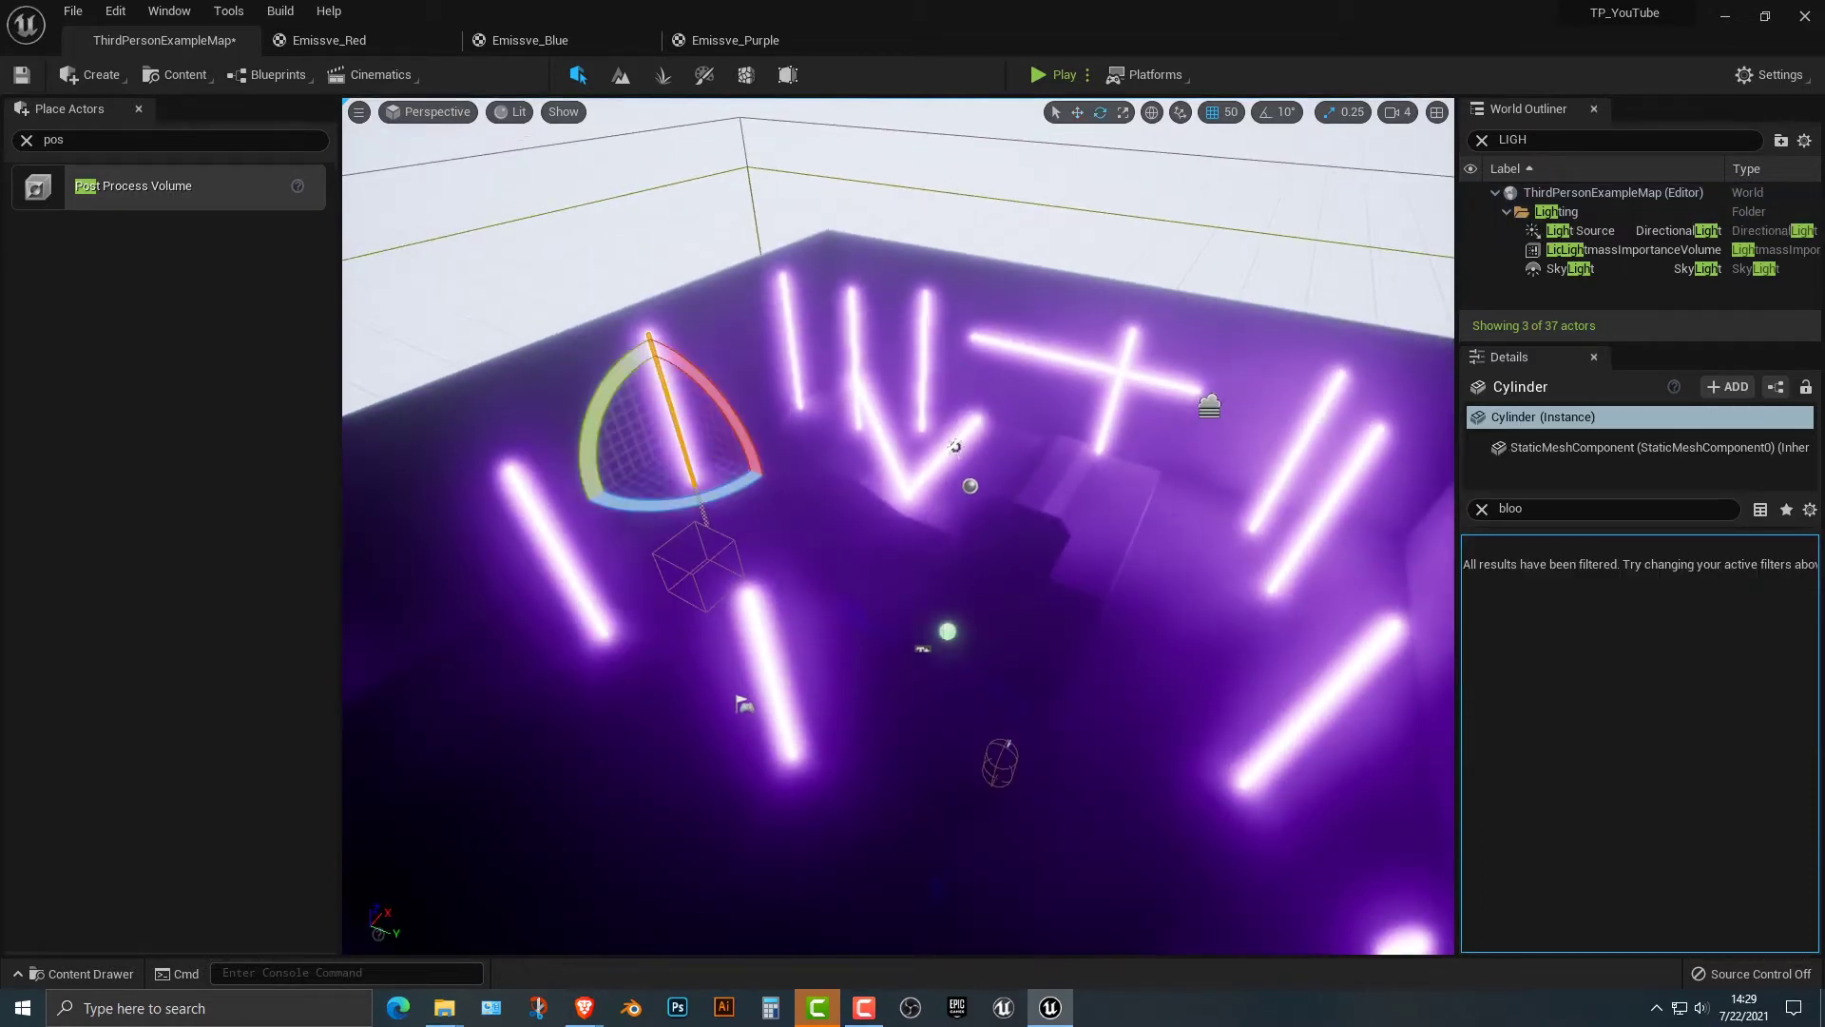
pyautogui.keyDown('alt'); pyautogui.moveTo(756, 463); pyautogui.dragTo(704, 525); pyautogui.keyUp('alt')
# Duplicate Cylinder4 rotated about 61°, then start a play preview of the level.
pyautogui.click(618, 447)
pyautogui.moveTo(618, 447); pyautogui.dragTo(618, 447, button='right')
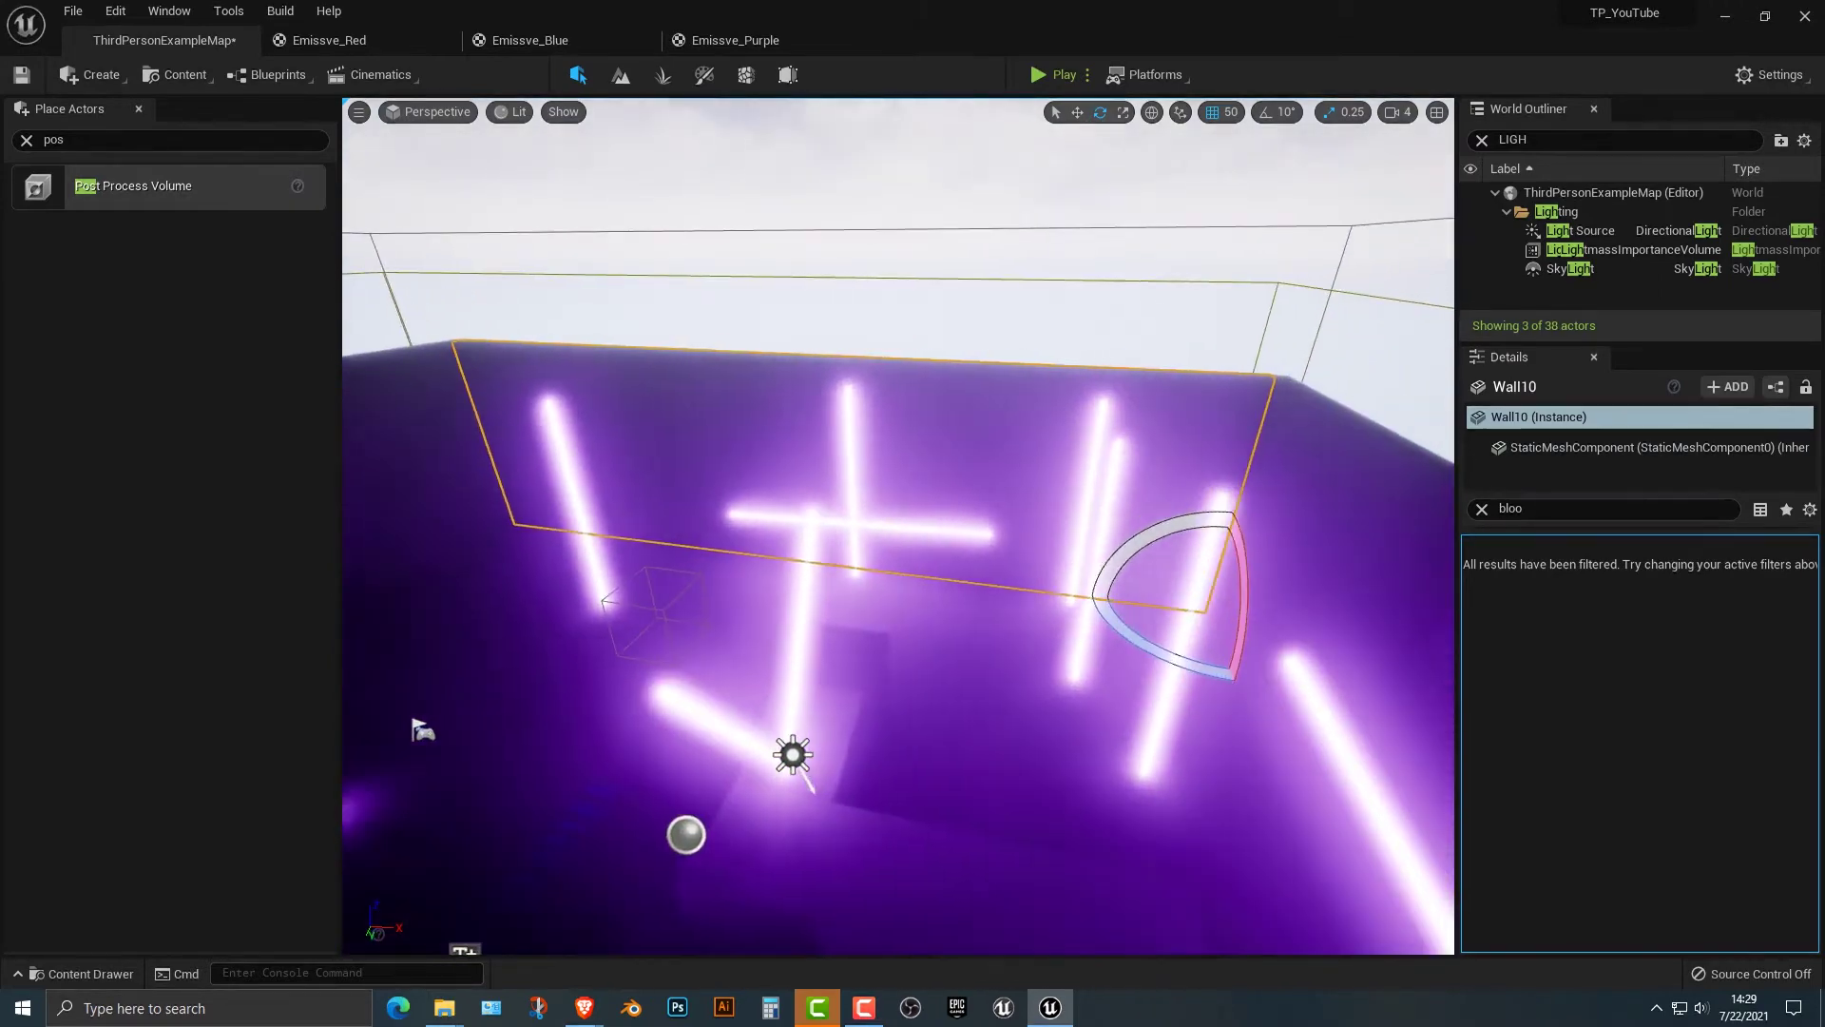
pyautogui.click(580, 499)
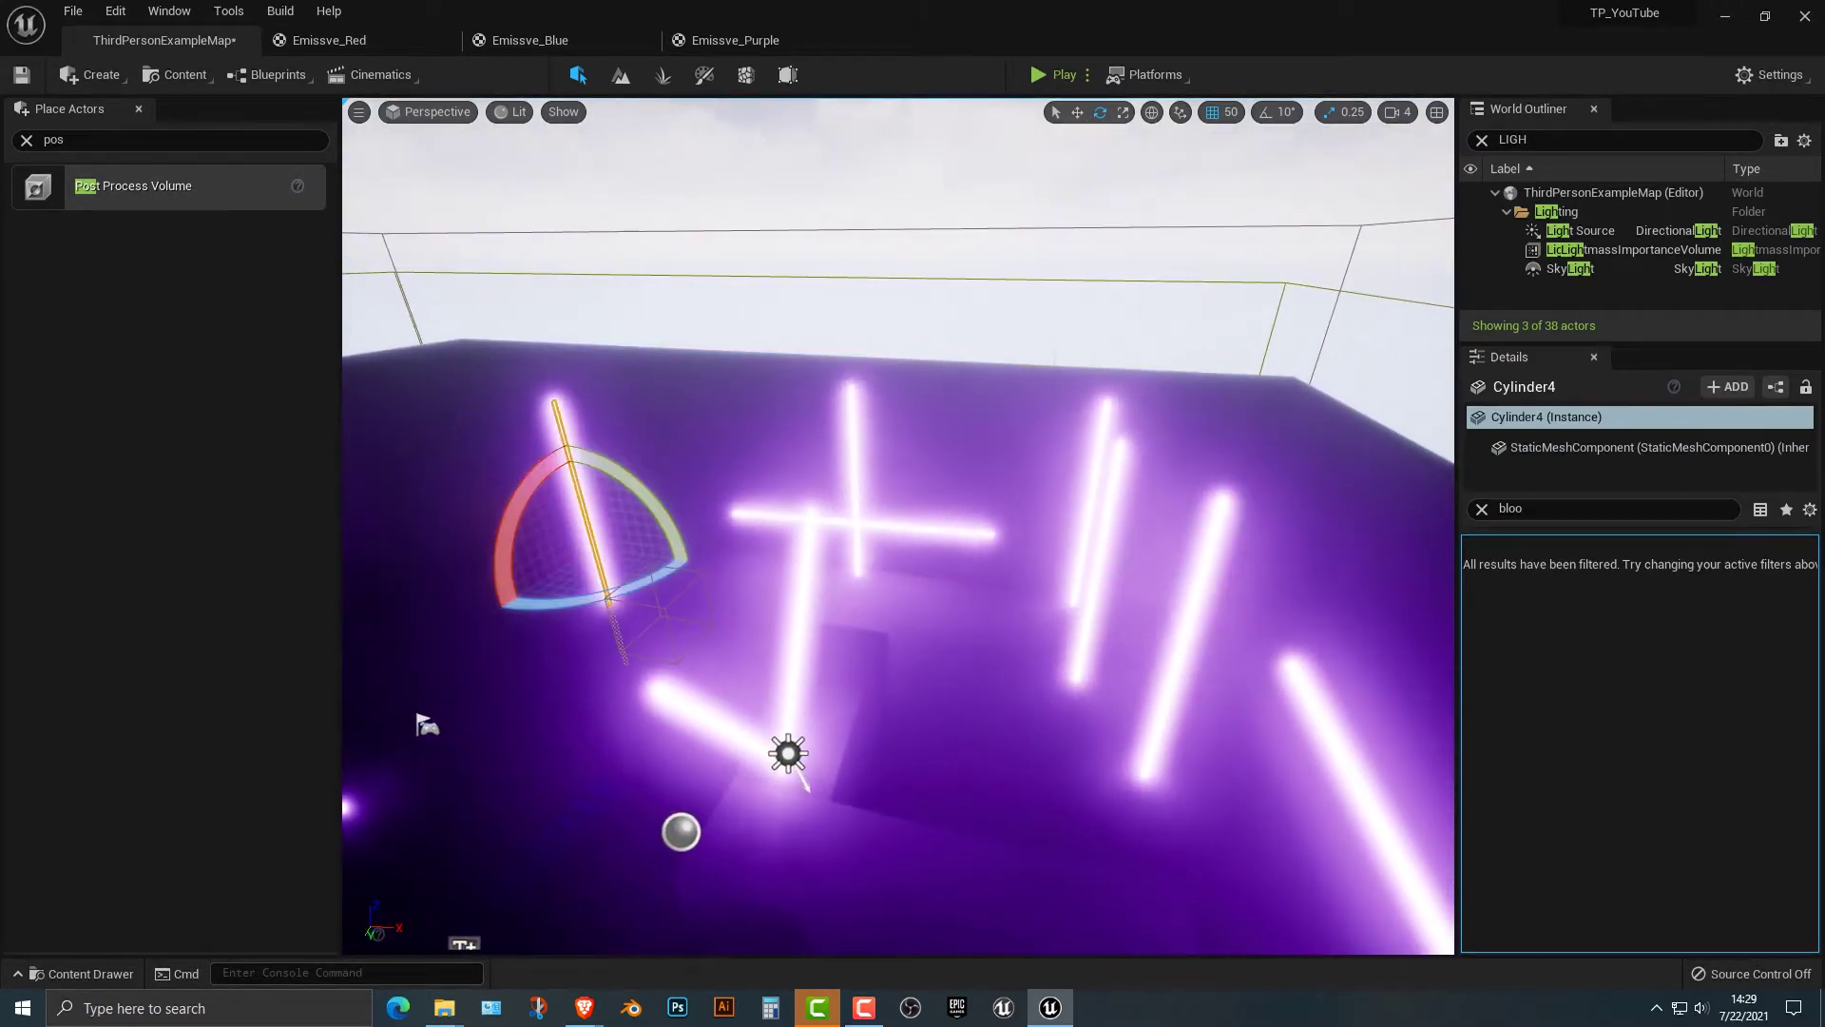
pyautogui.keyDown('alt'); pyautogui.moveTo(646, 499); pyautogui.dragTo(677, 563); pyautogui.keyUp('alt')
pyautogui.moveTo(677, 563); pyautogui.dragTo(570, 561, button='right')
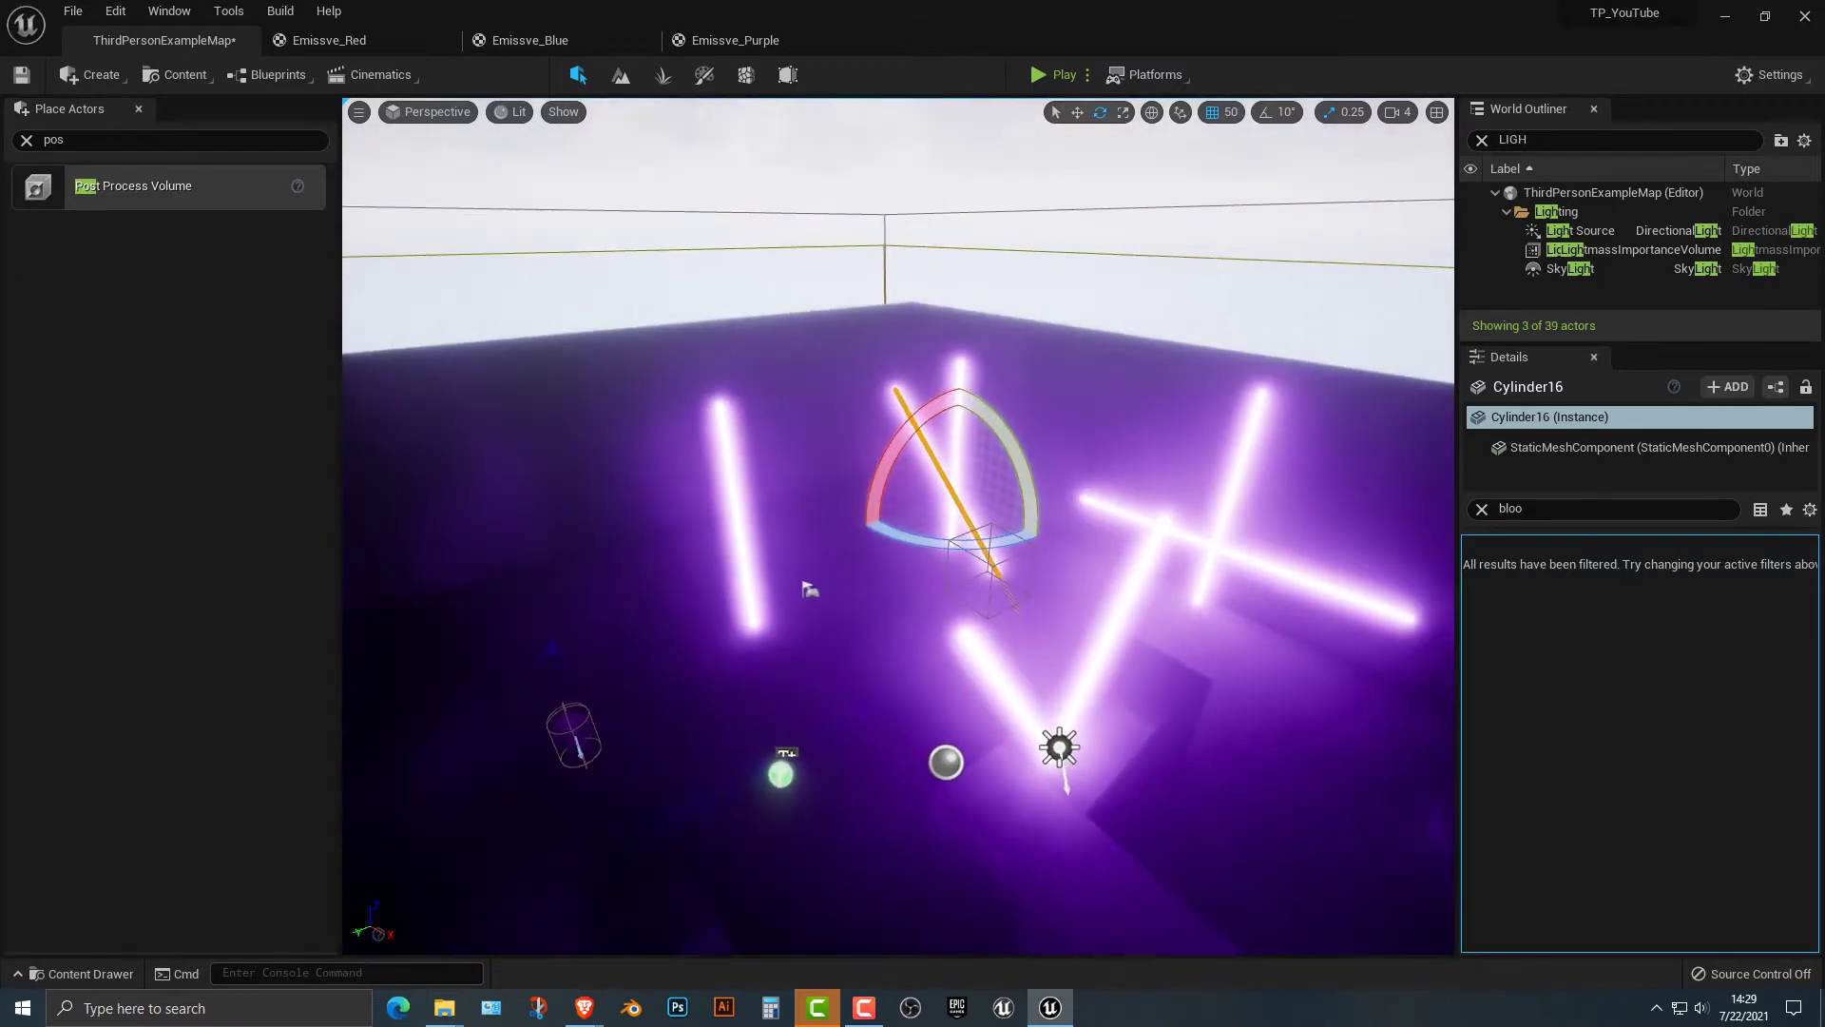
pyautogui.click(806, 587)
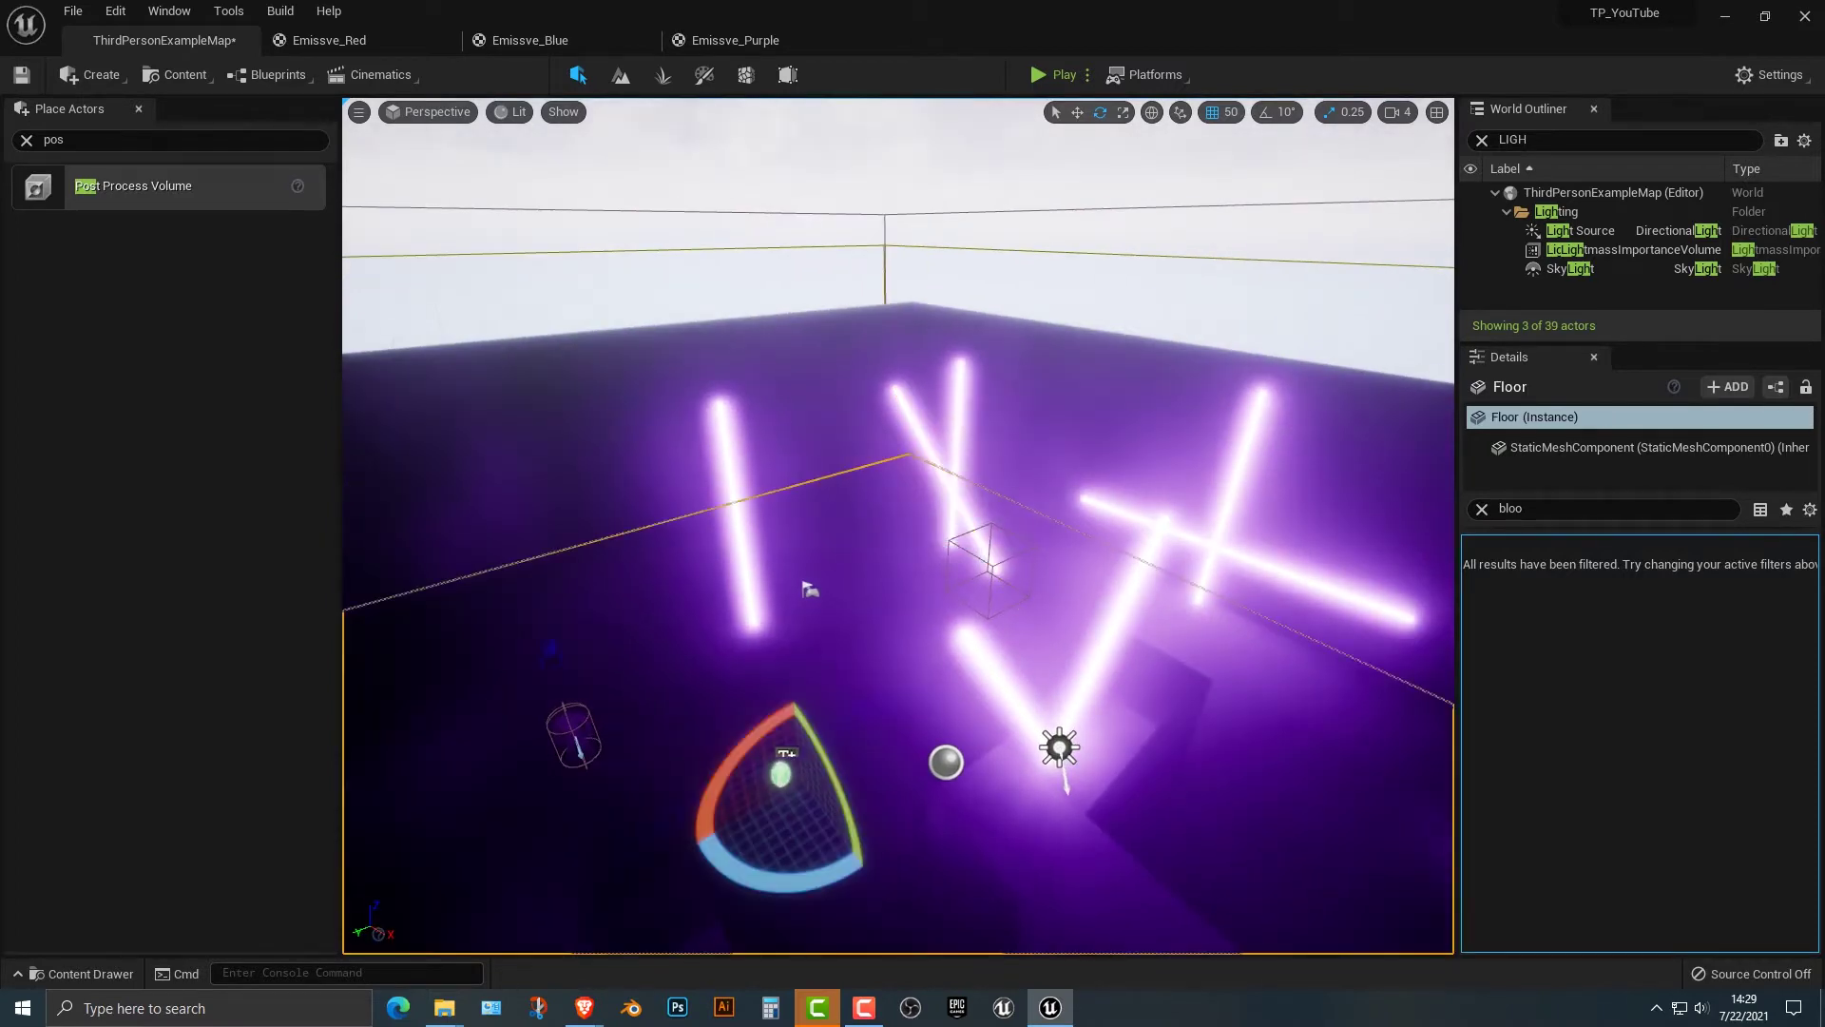
pyautogui.hotkey('alt', 'p')
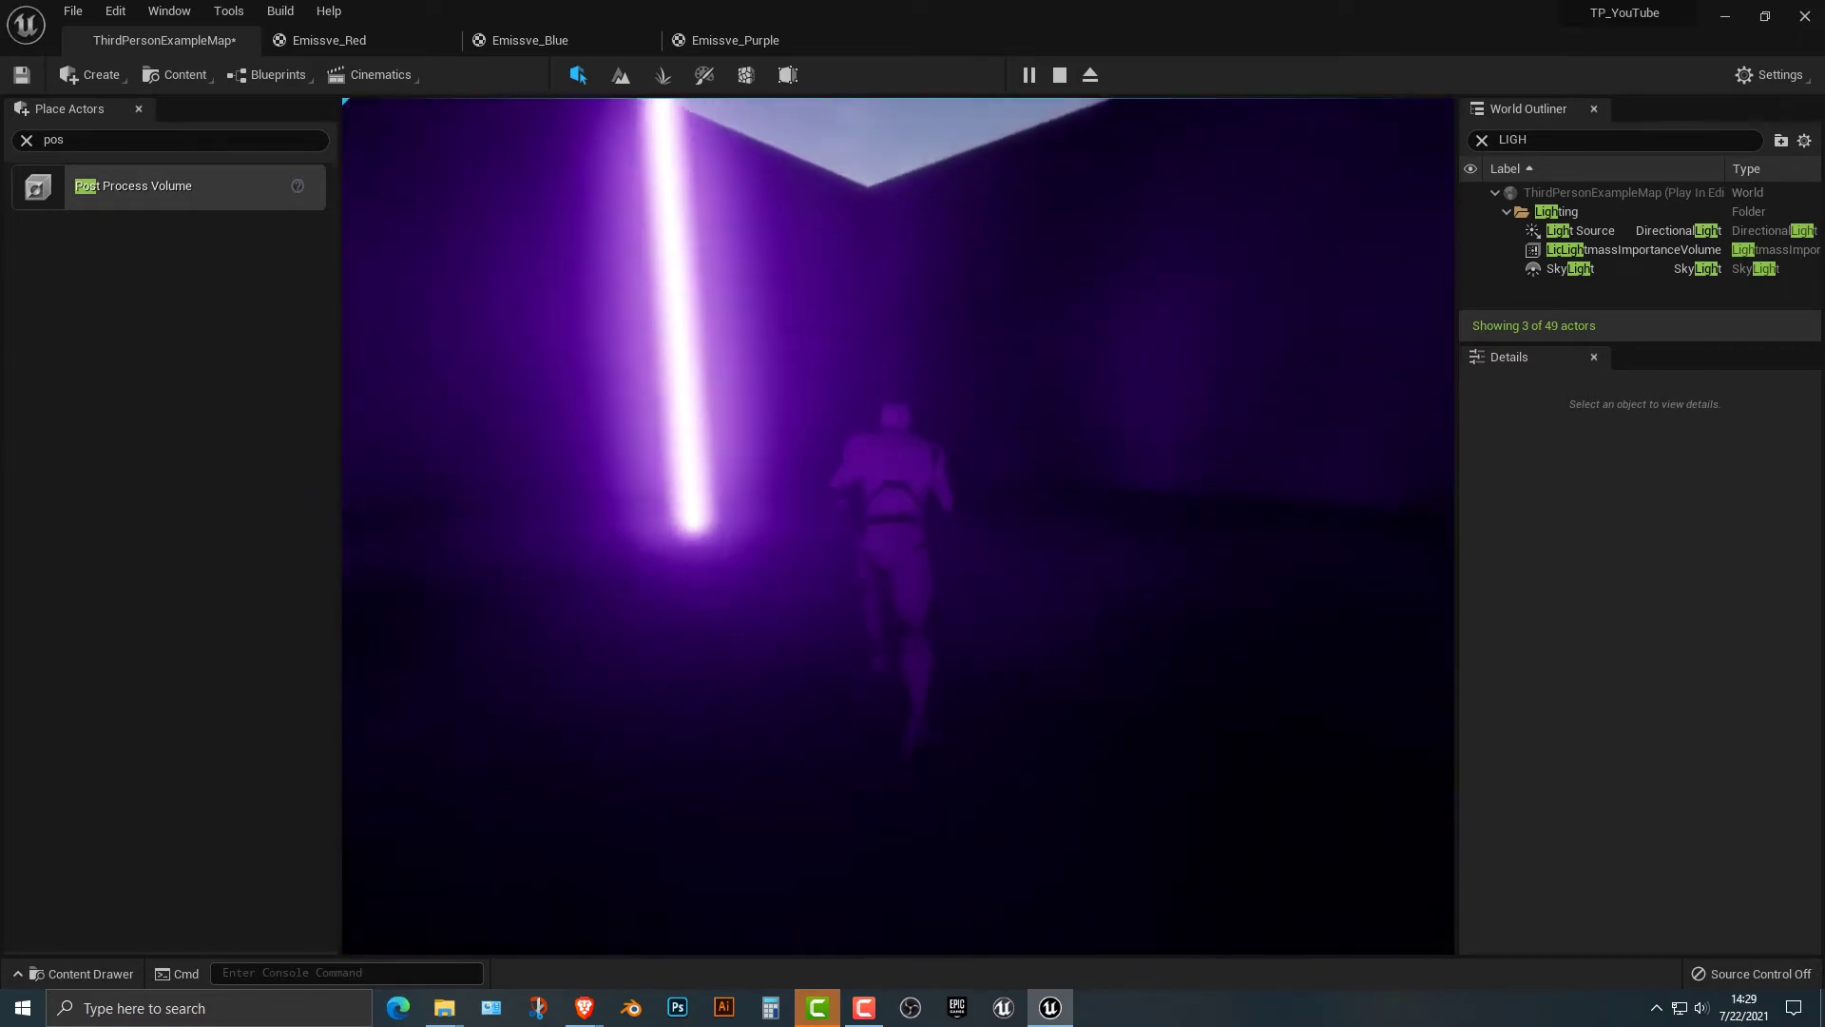
pyautogui.press('Escape')
pyautogui.moveTo(899, 523)
pyautogui.mouseDown(button='right')
pyautogui.moveTo(898, 476)
pyautogui.moveTo(932, 533)
pyautogui.moveTo(898, 523)
pyautogui.mouseUp(button='right')
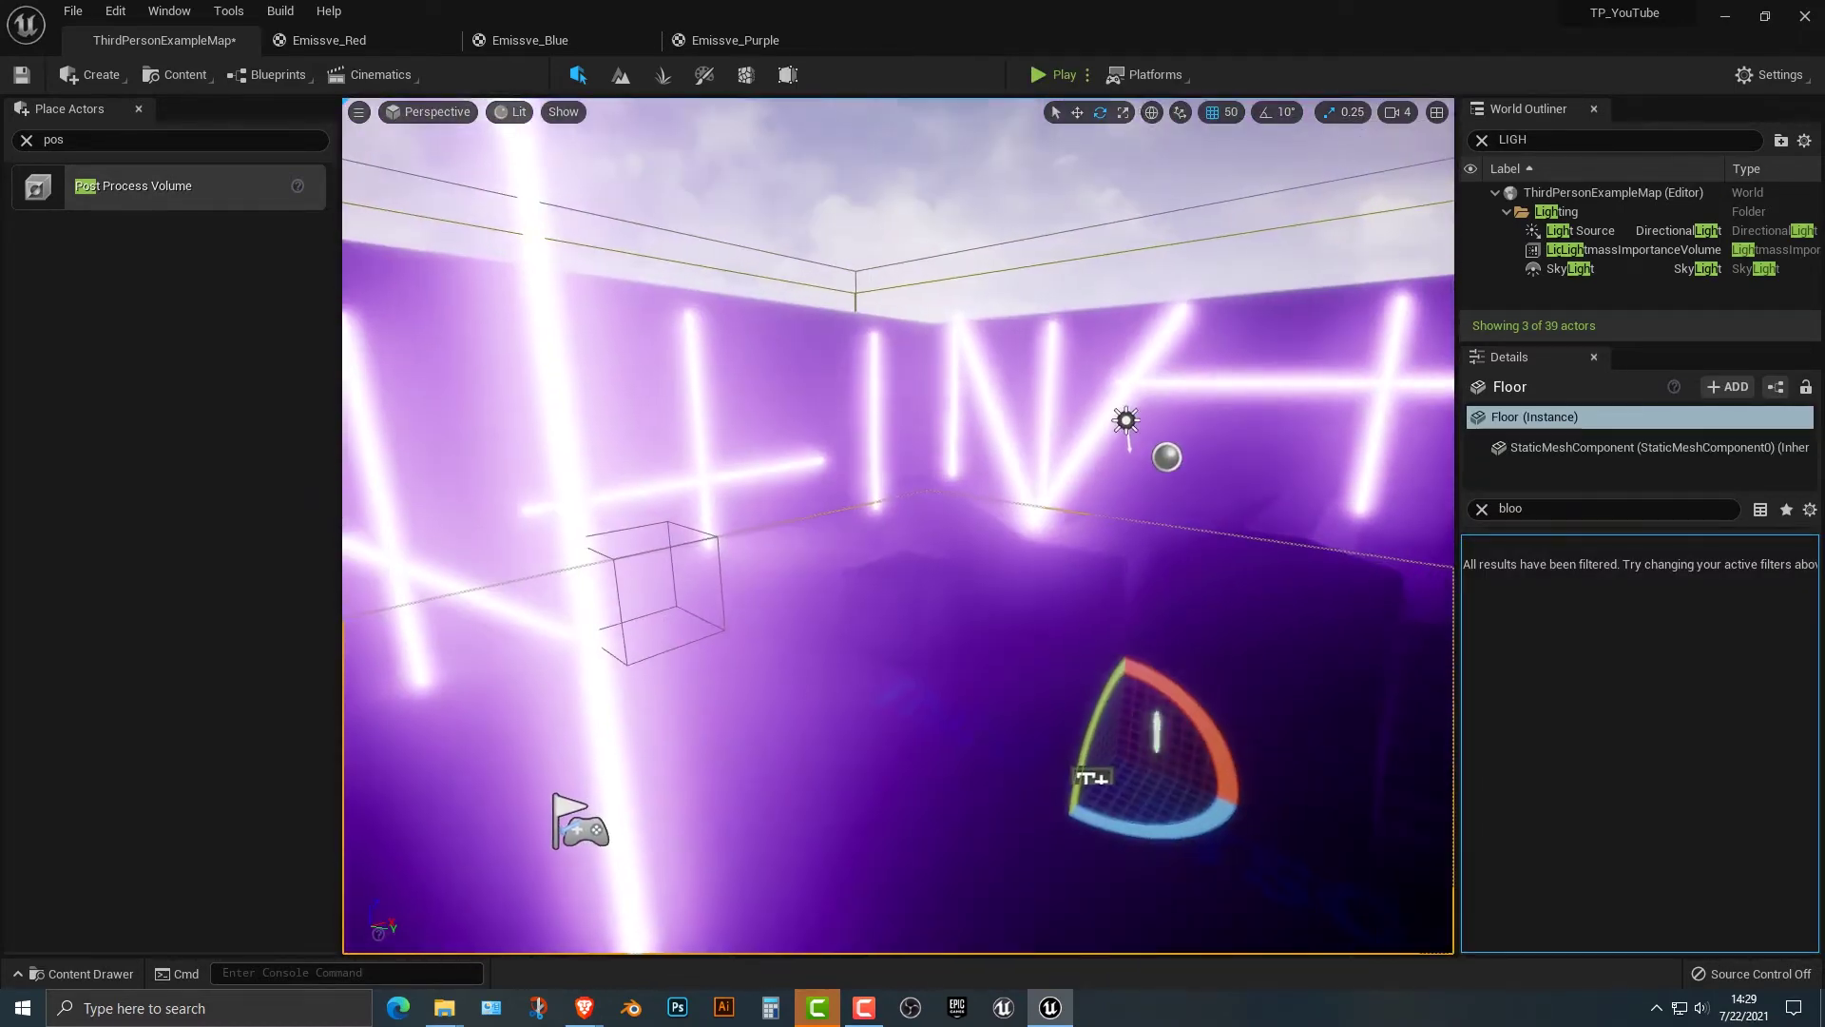
# Drop PostProcessVolume2's bloom intensity from 8.0 to 2.944 and start a play preview.
pyautogui.click(670, 580)
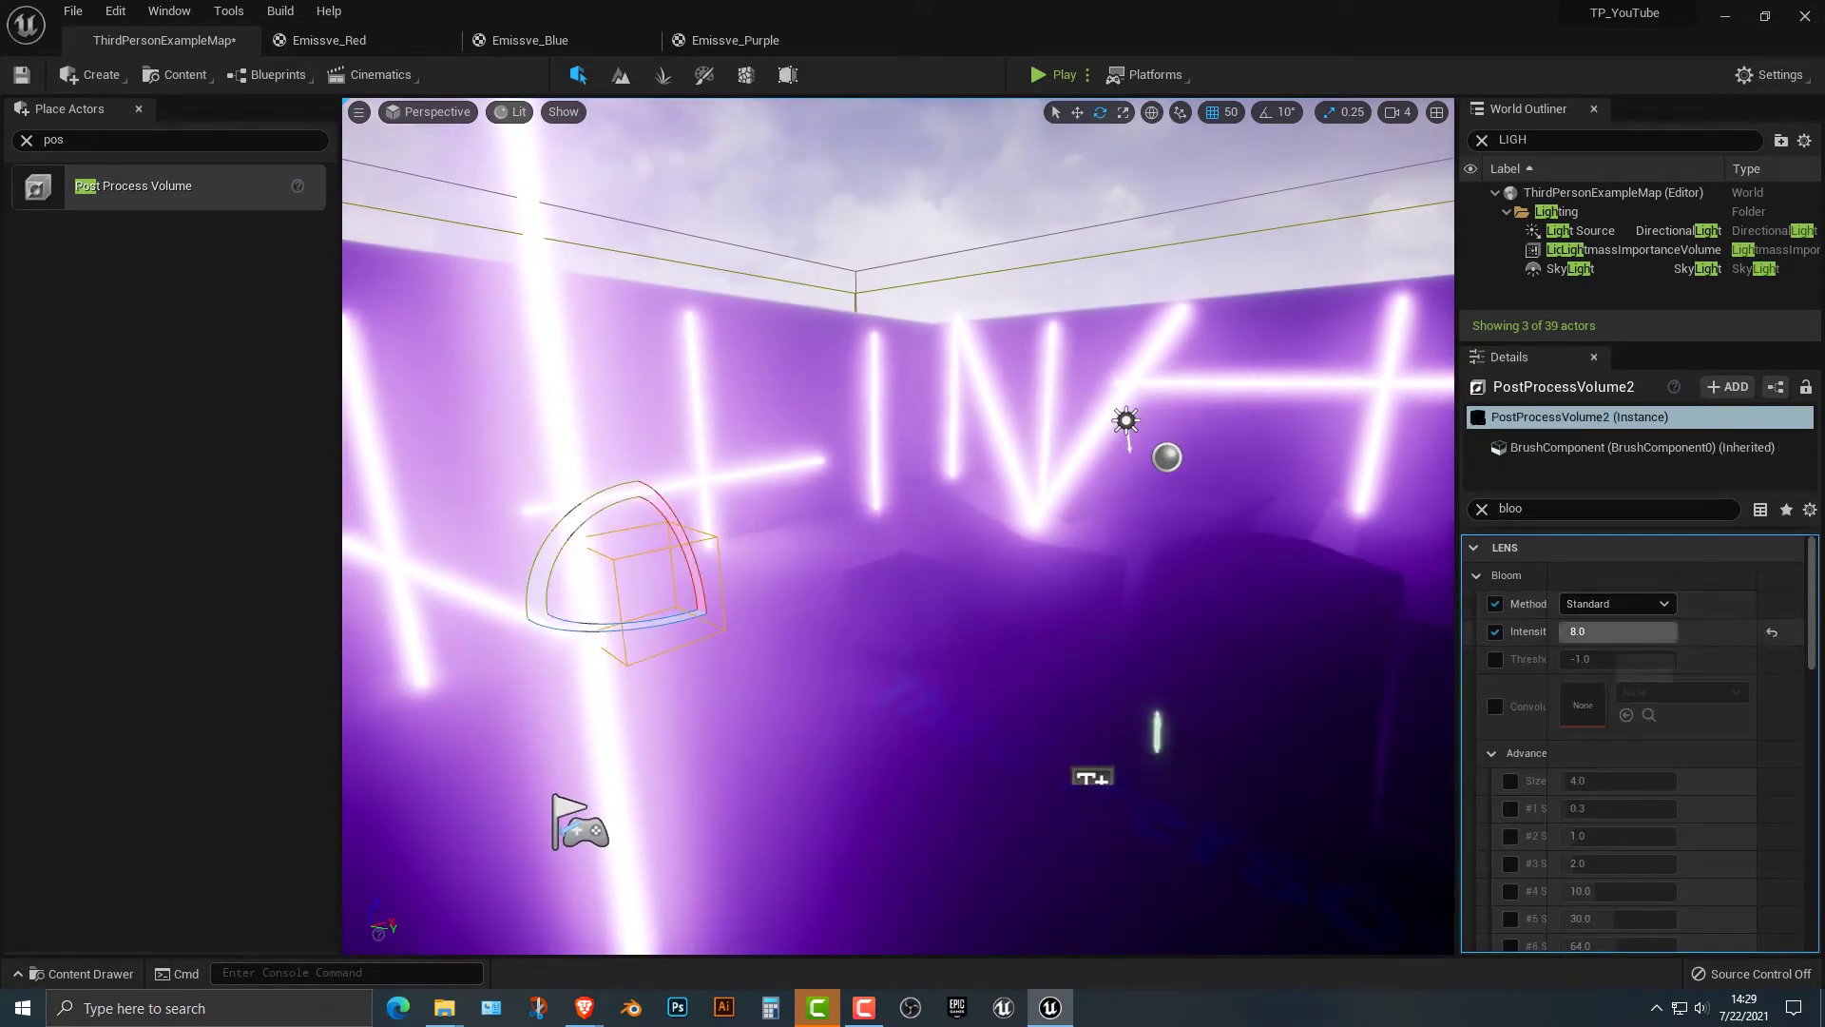
pyautogui.moveTo(1616, 631)
pyautogui.mouseDown()
pyautogui.moveTo(1559, 632)
pyautogui.moveTo(1604, 631)
pyautogui.mouseUp()
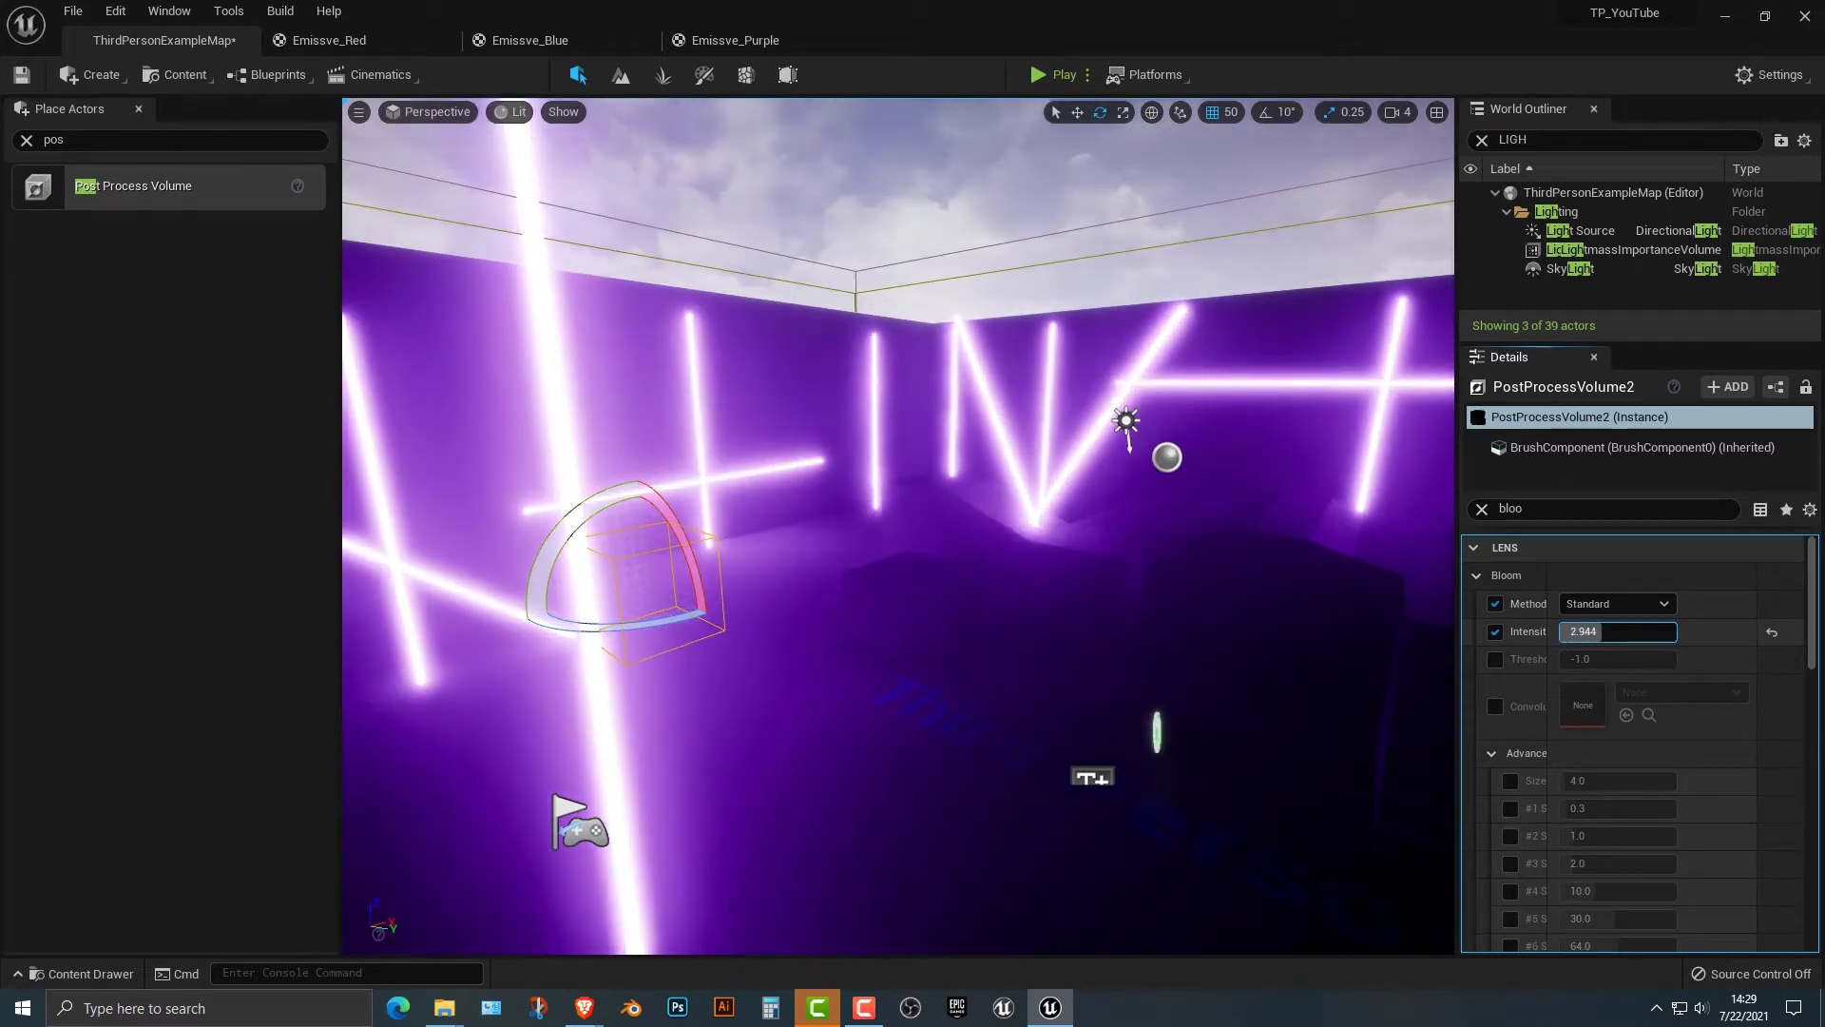
pyautogui.moveTo(899, 526); pyautogui.dragTo(770, 532, button='right')
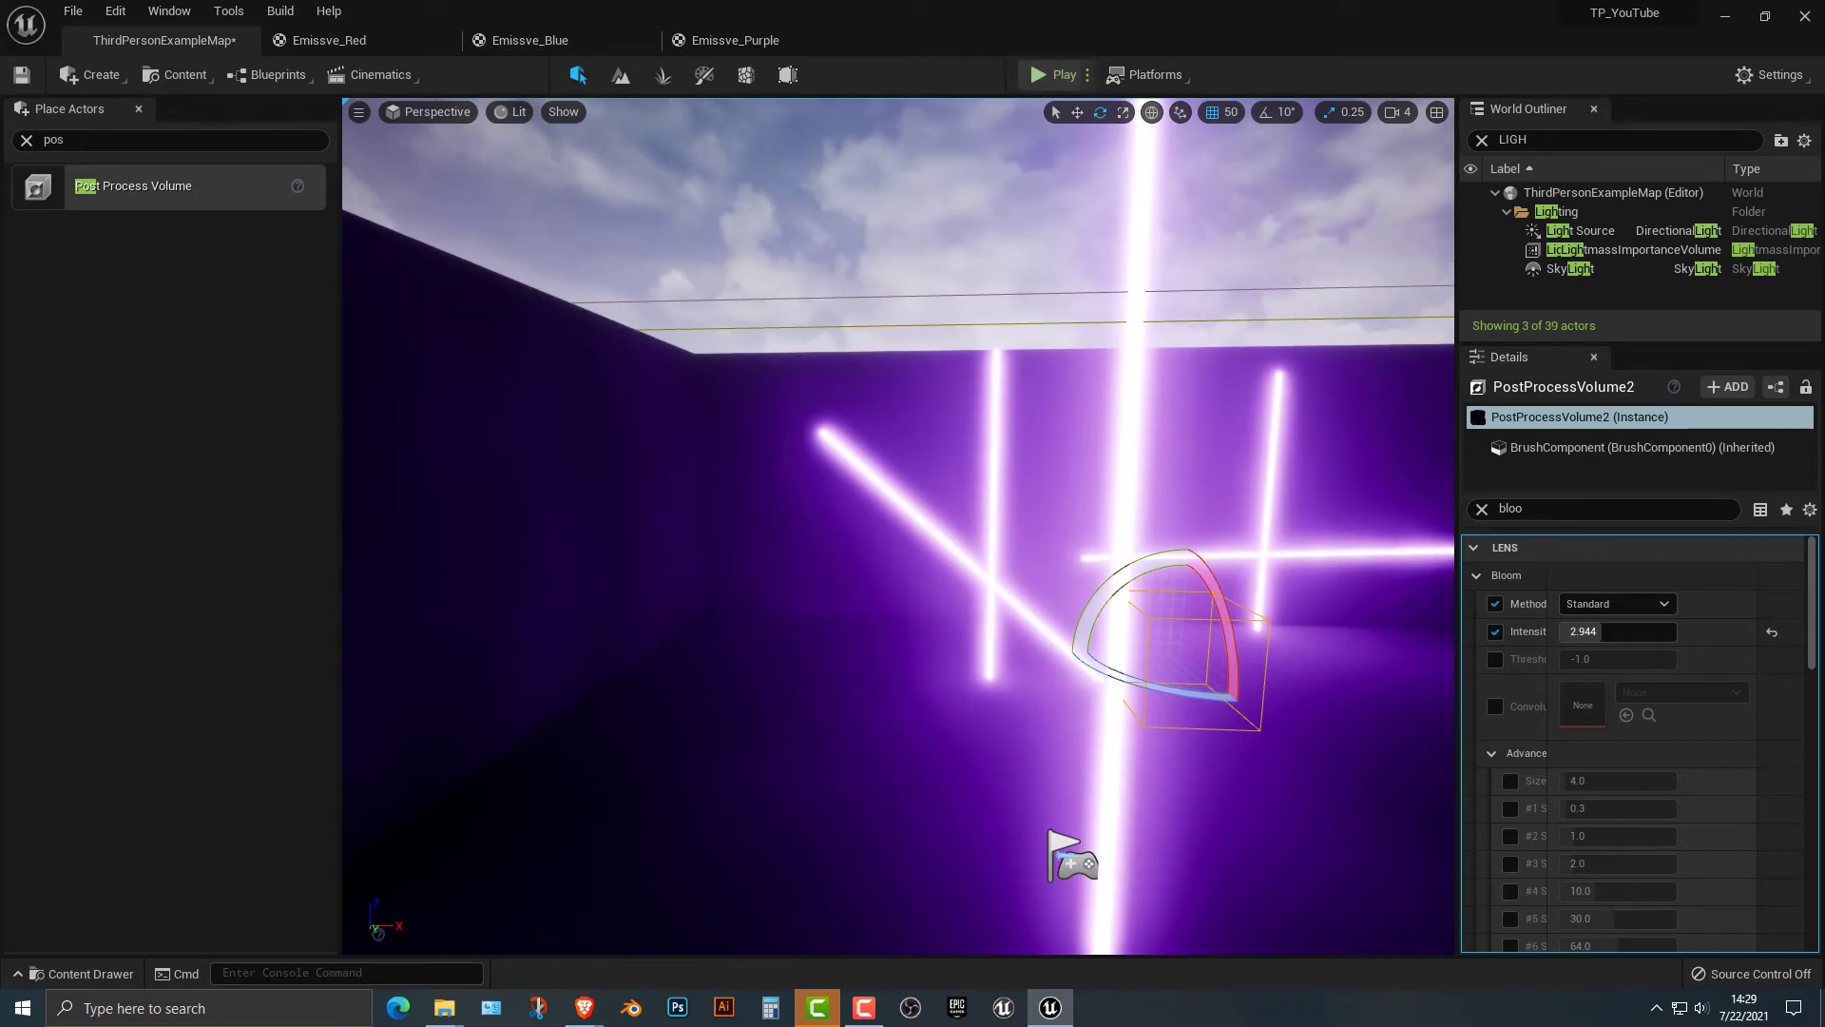
pyautogui.hotkey('alt', 'p')
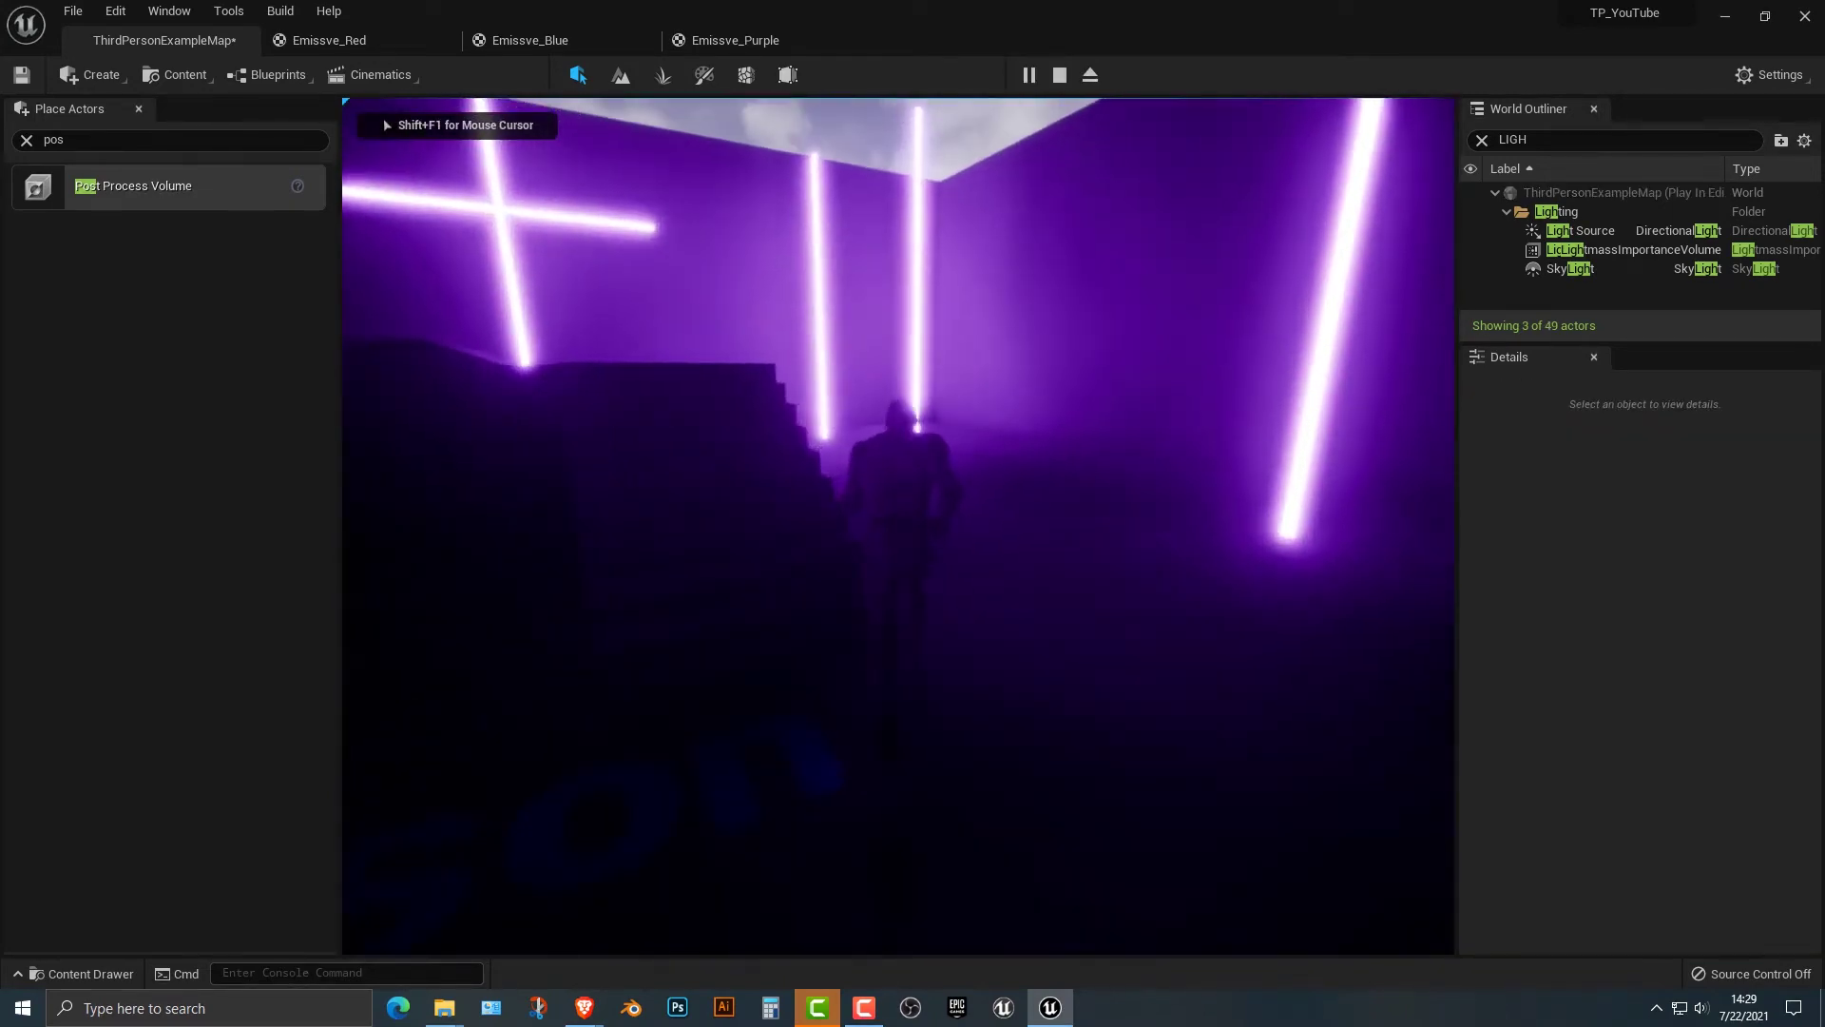
# Run and jump the character through the dark room, up the steps toward the neon wall.
pyautogui.press('w')
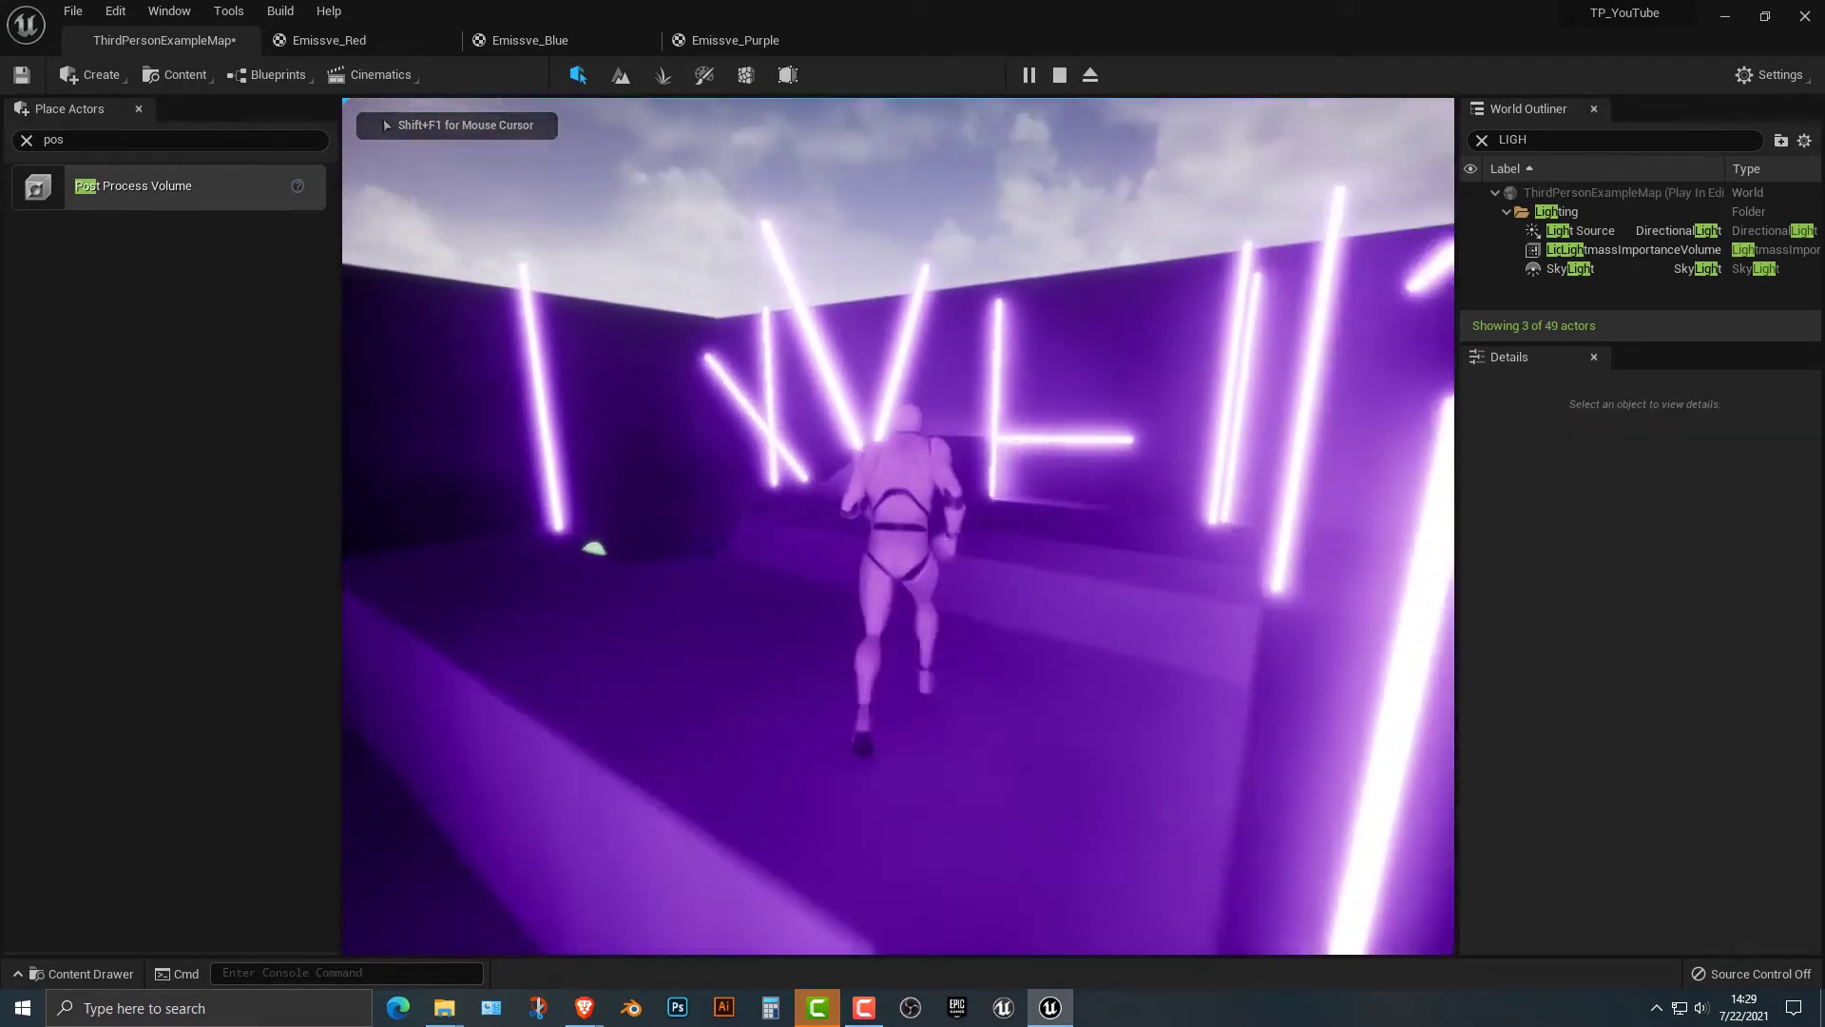
pyautogui.press('w')
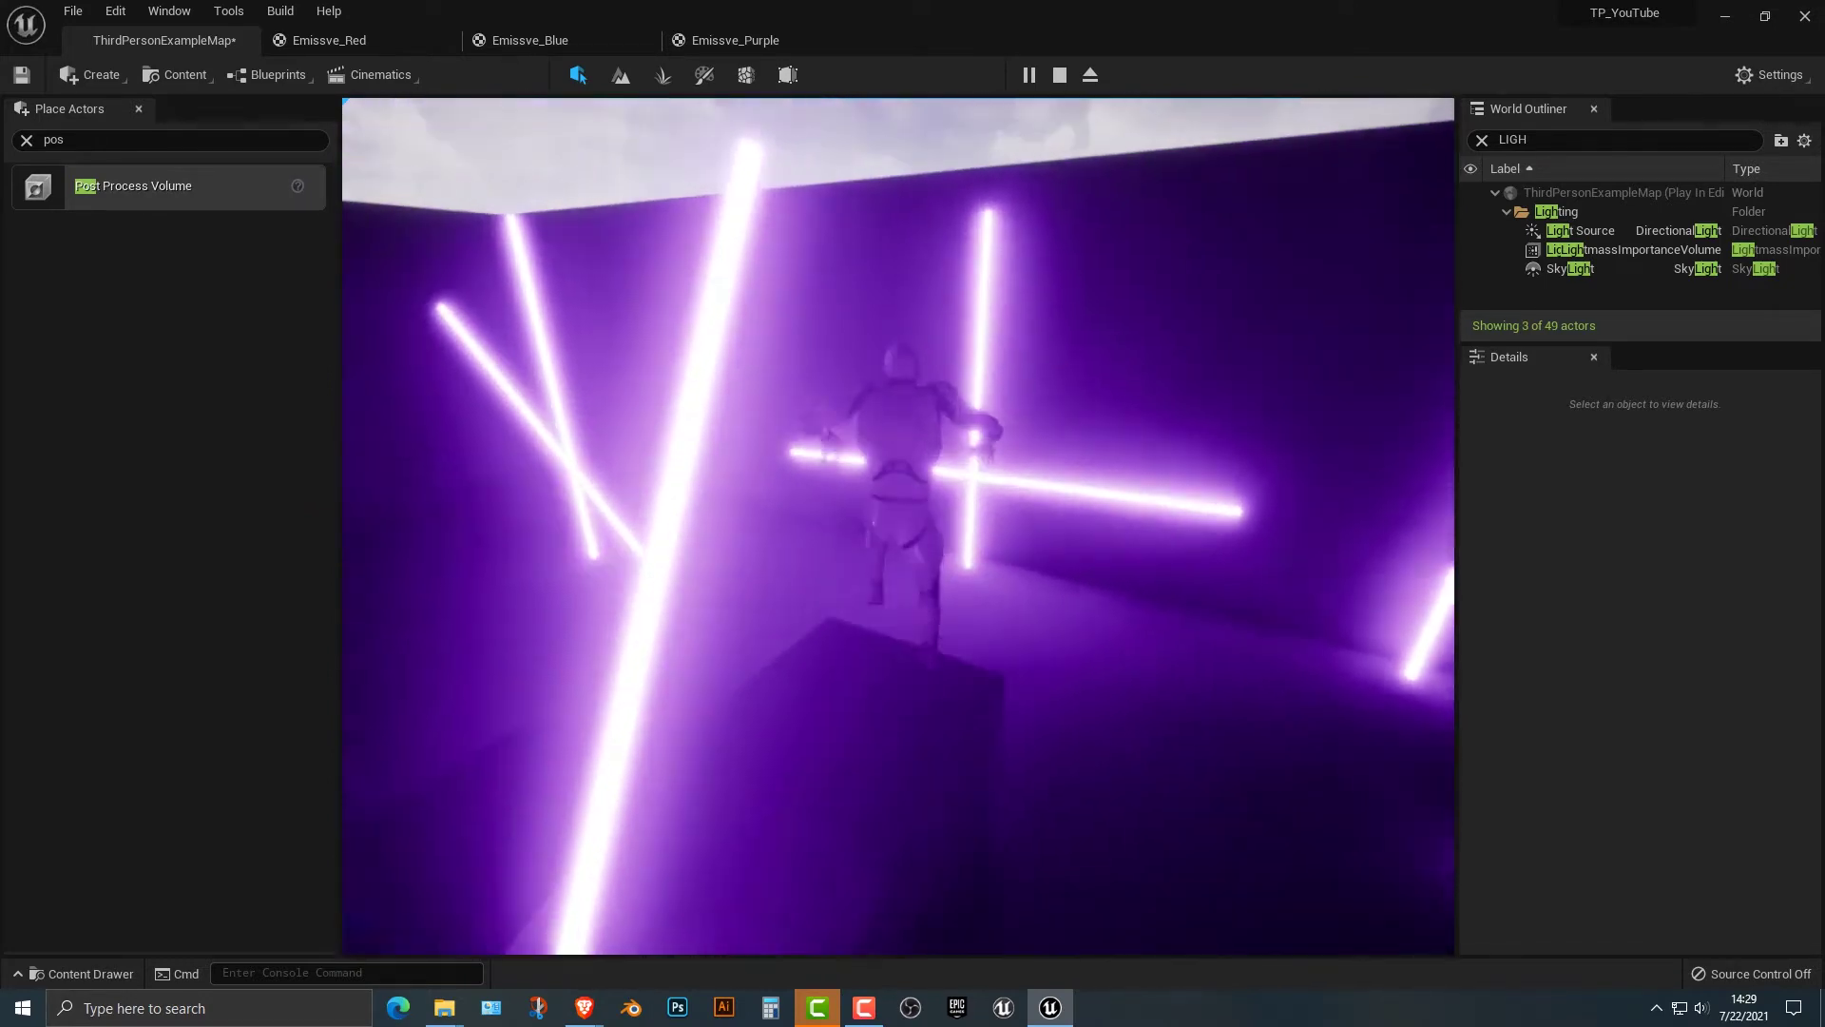
pyautogui.press('space')
pyautogui.press('w')
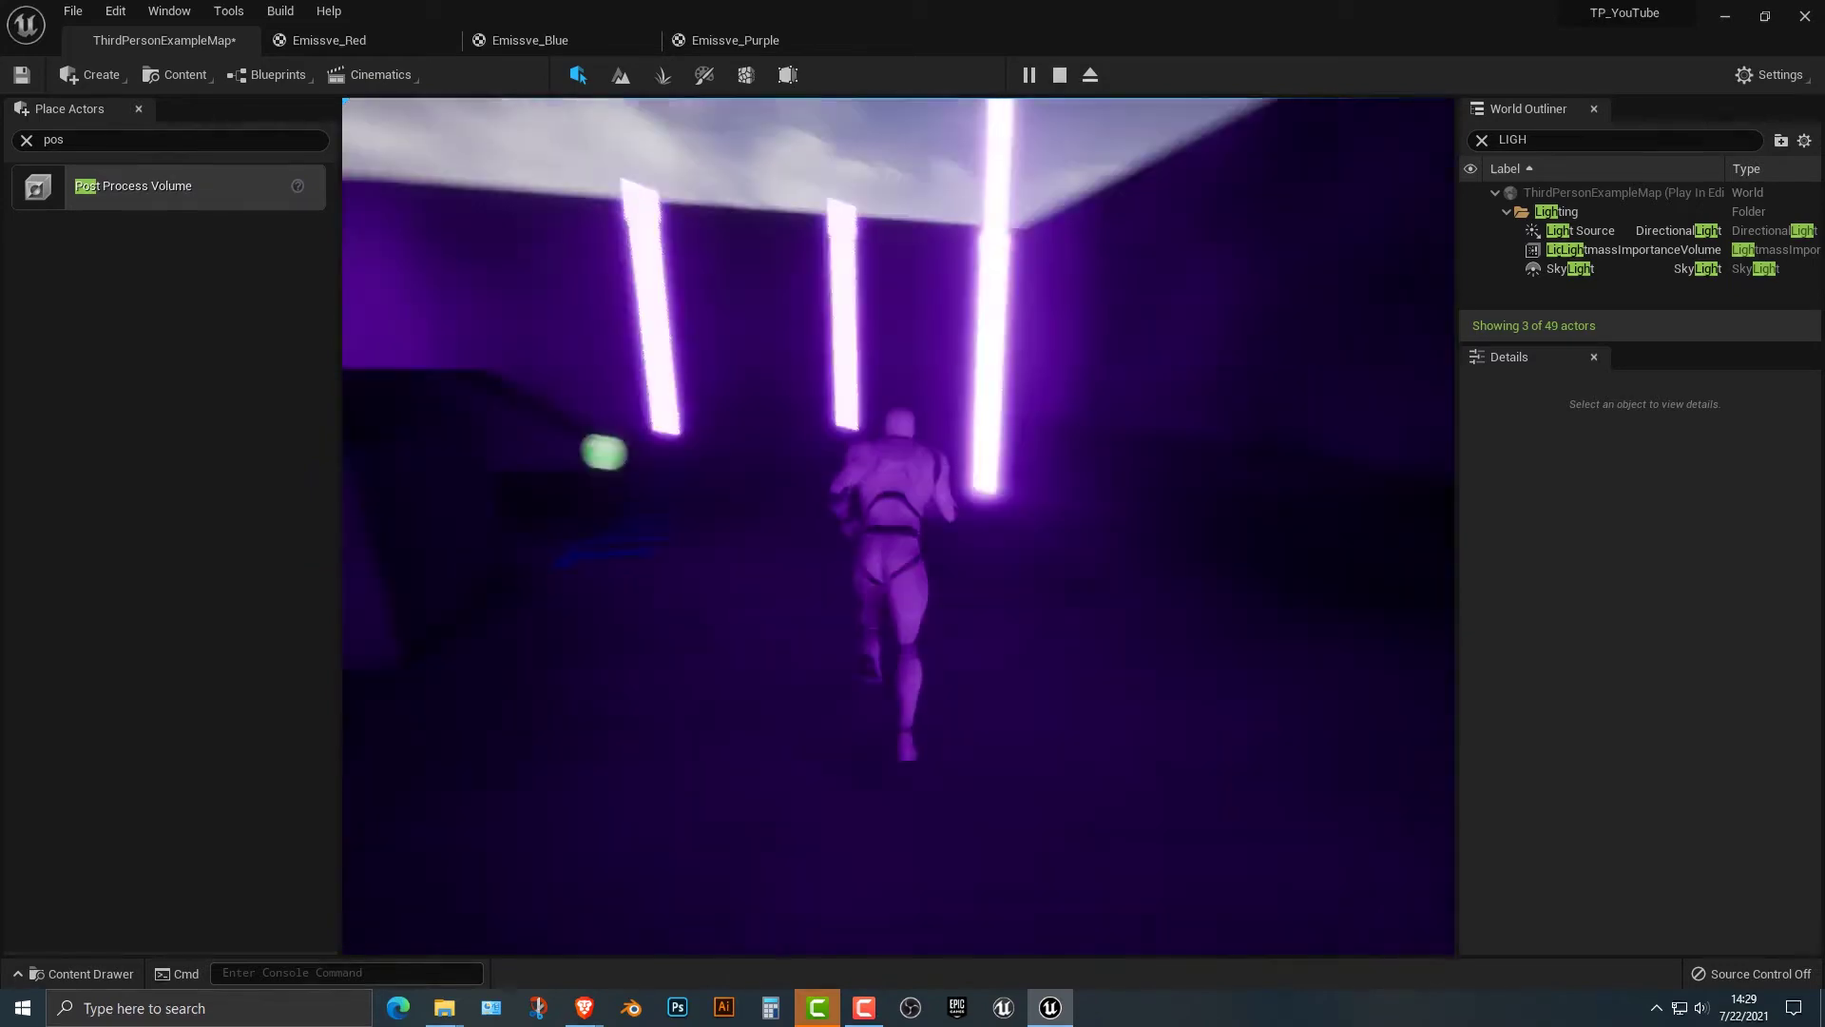
pyautogui.press('w')
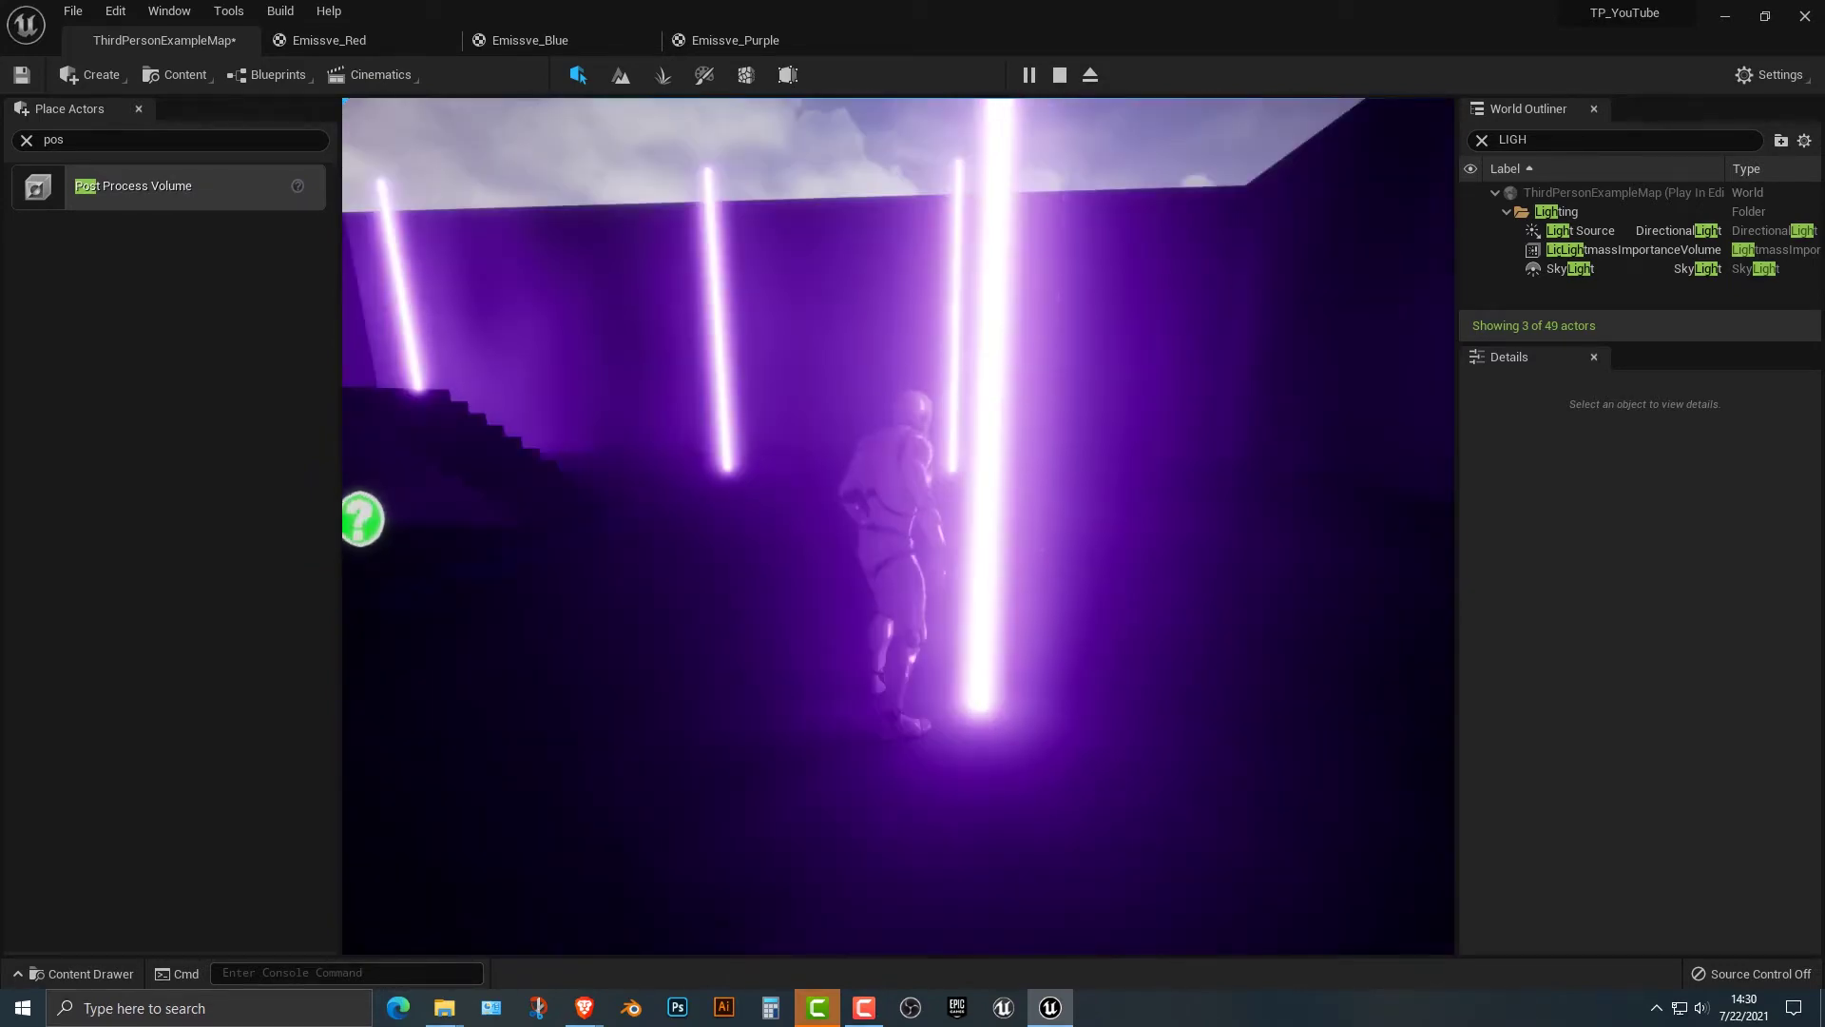
pyautogui.press('w')
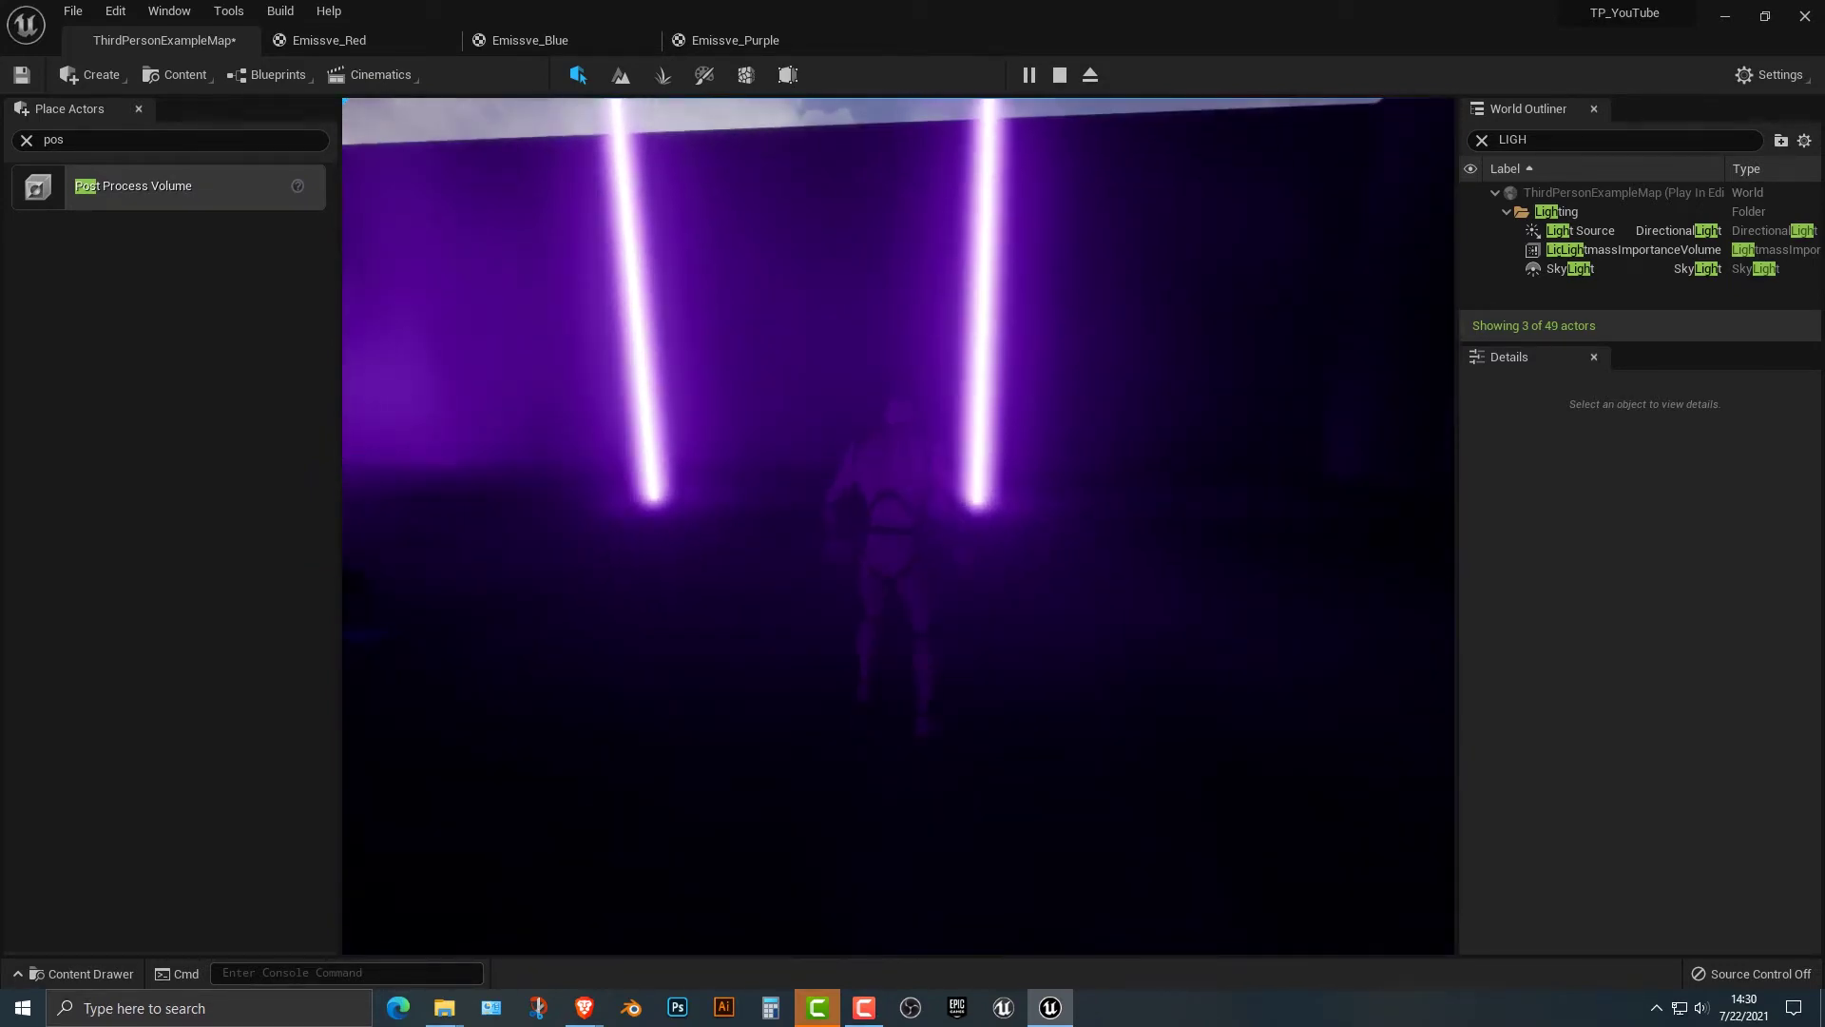
pyautogui.press('w')
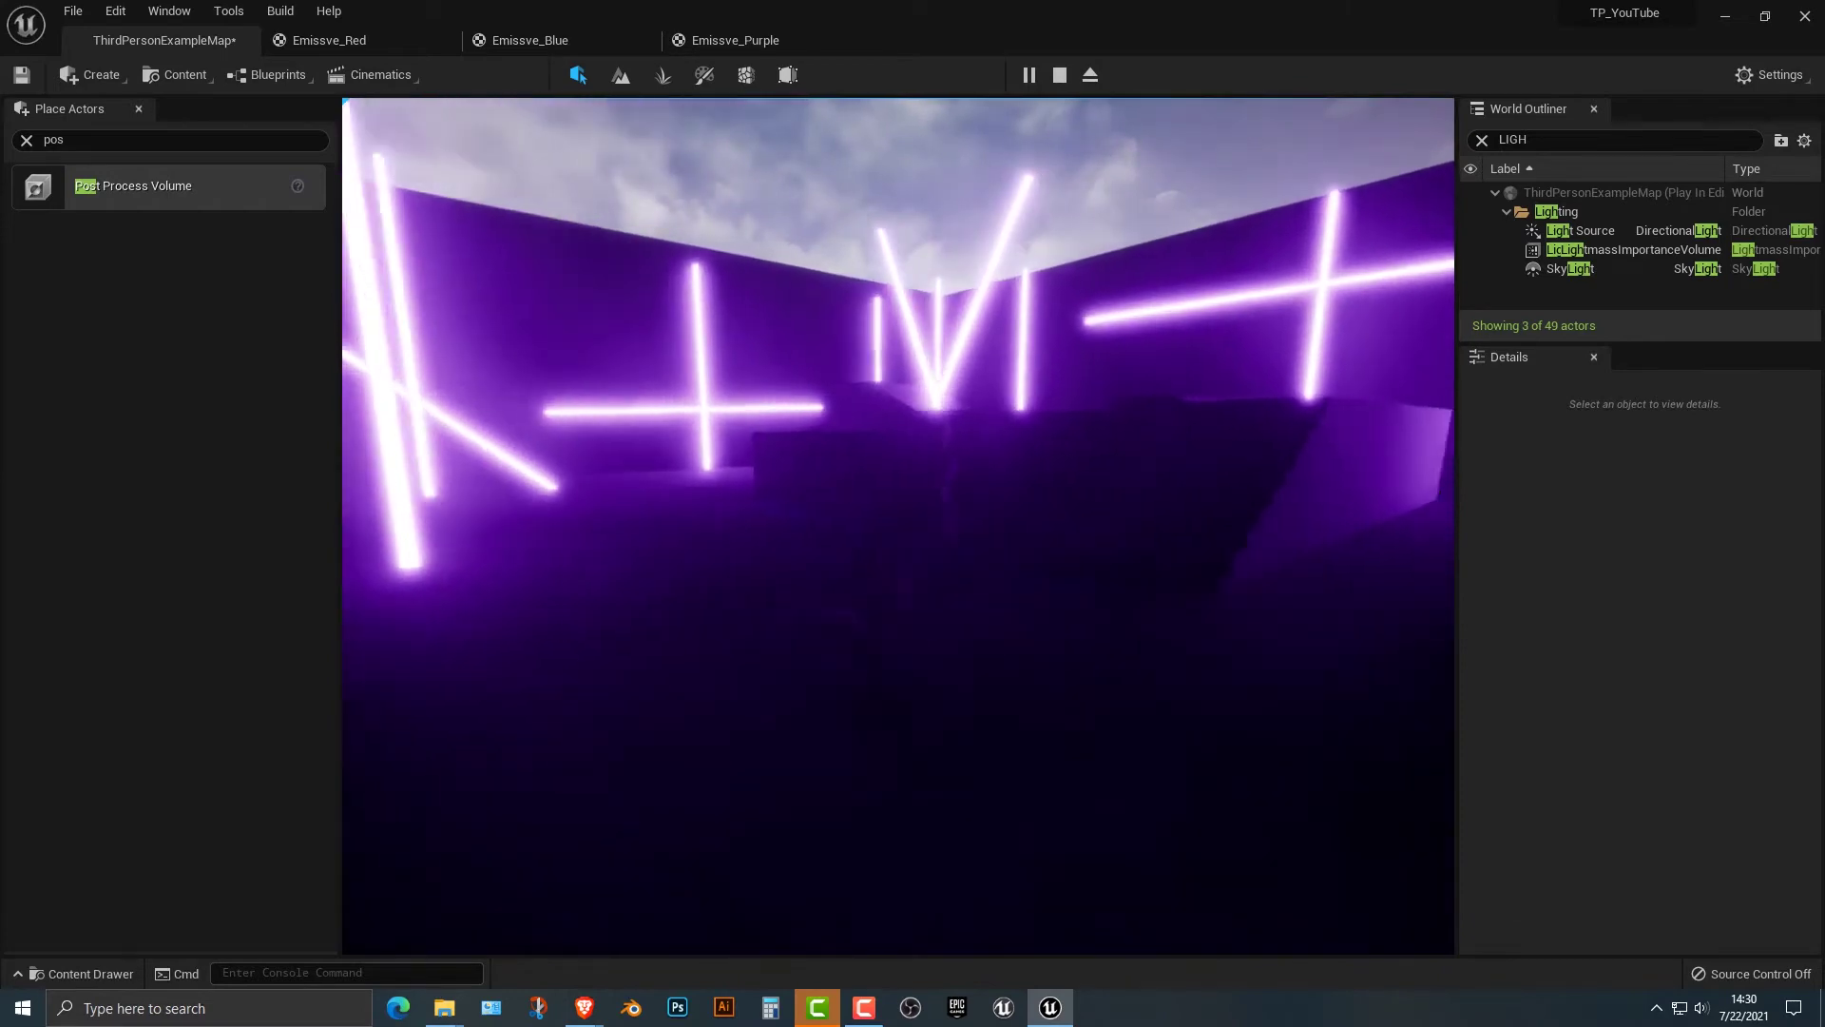
pyautogui.press('w')
pyautogui.press('w')
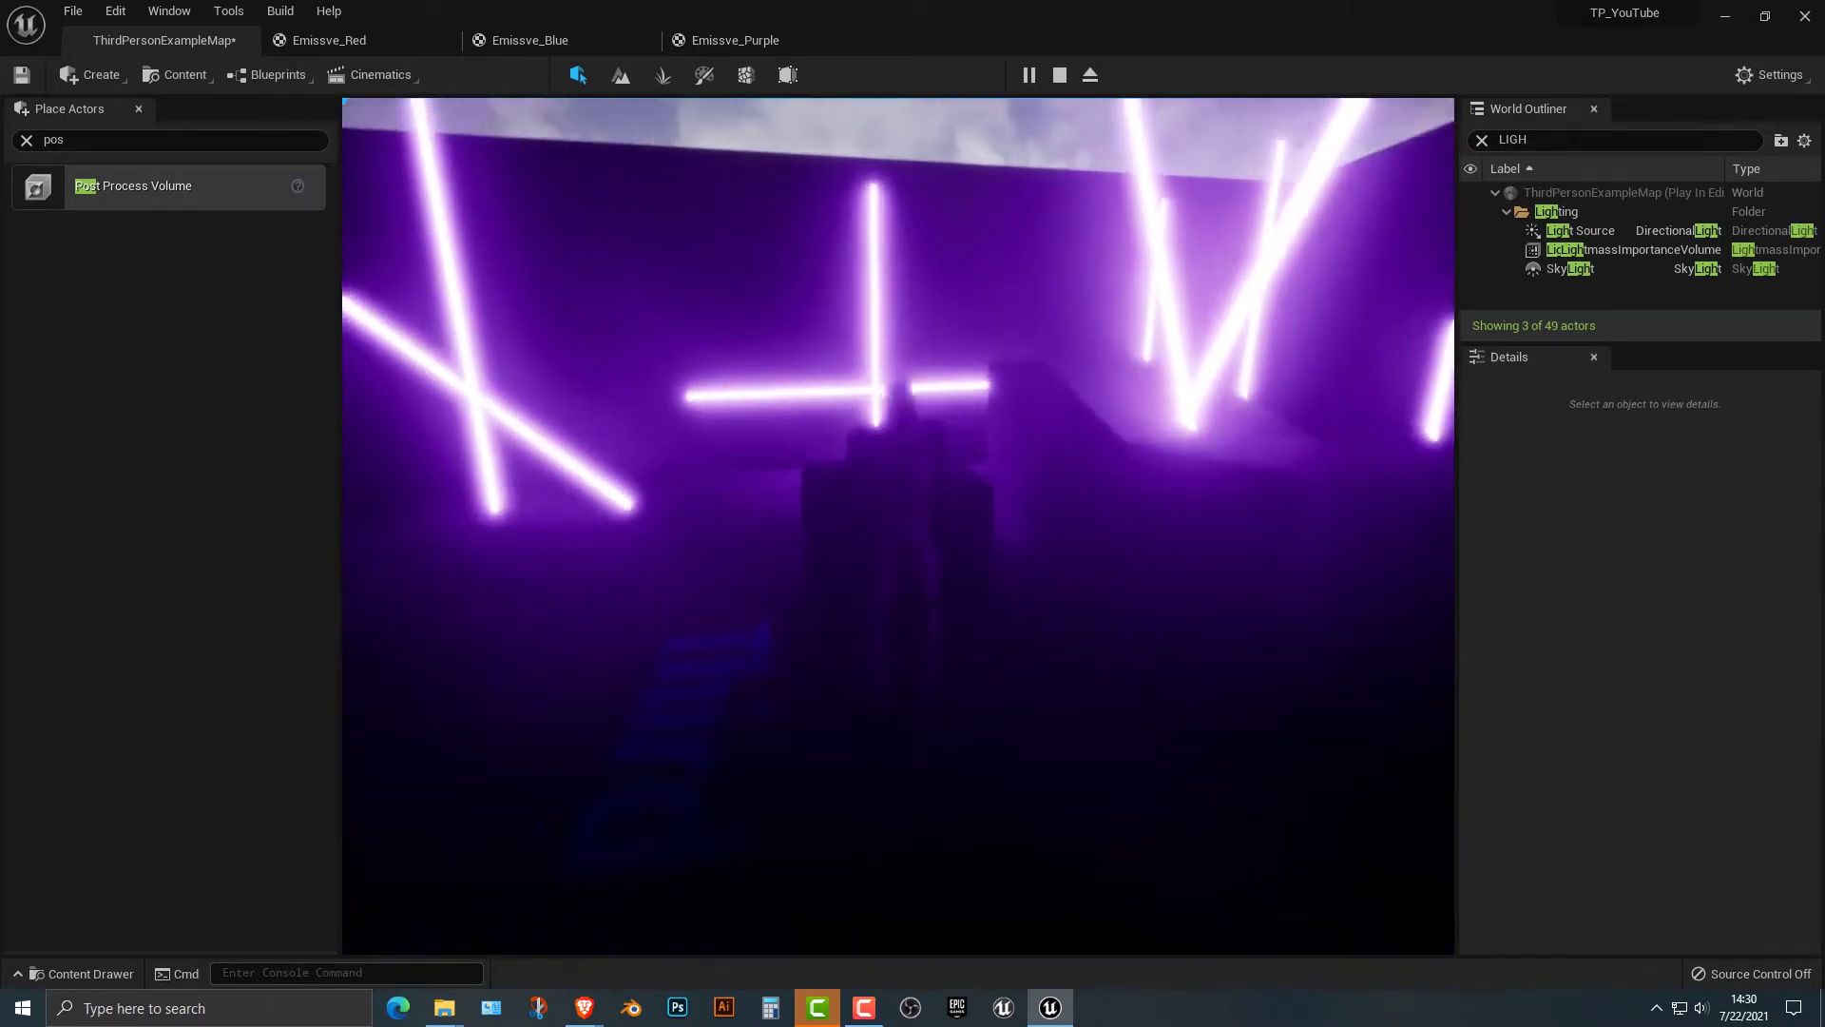
pyautogui.press('w')
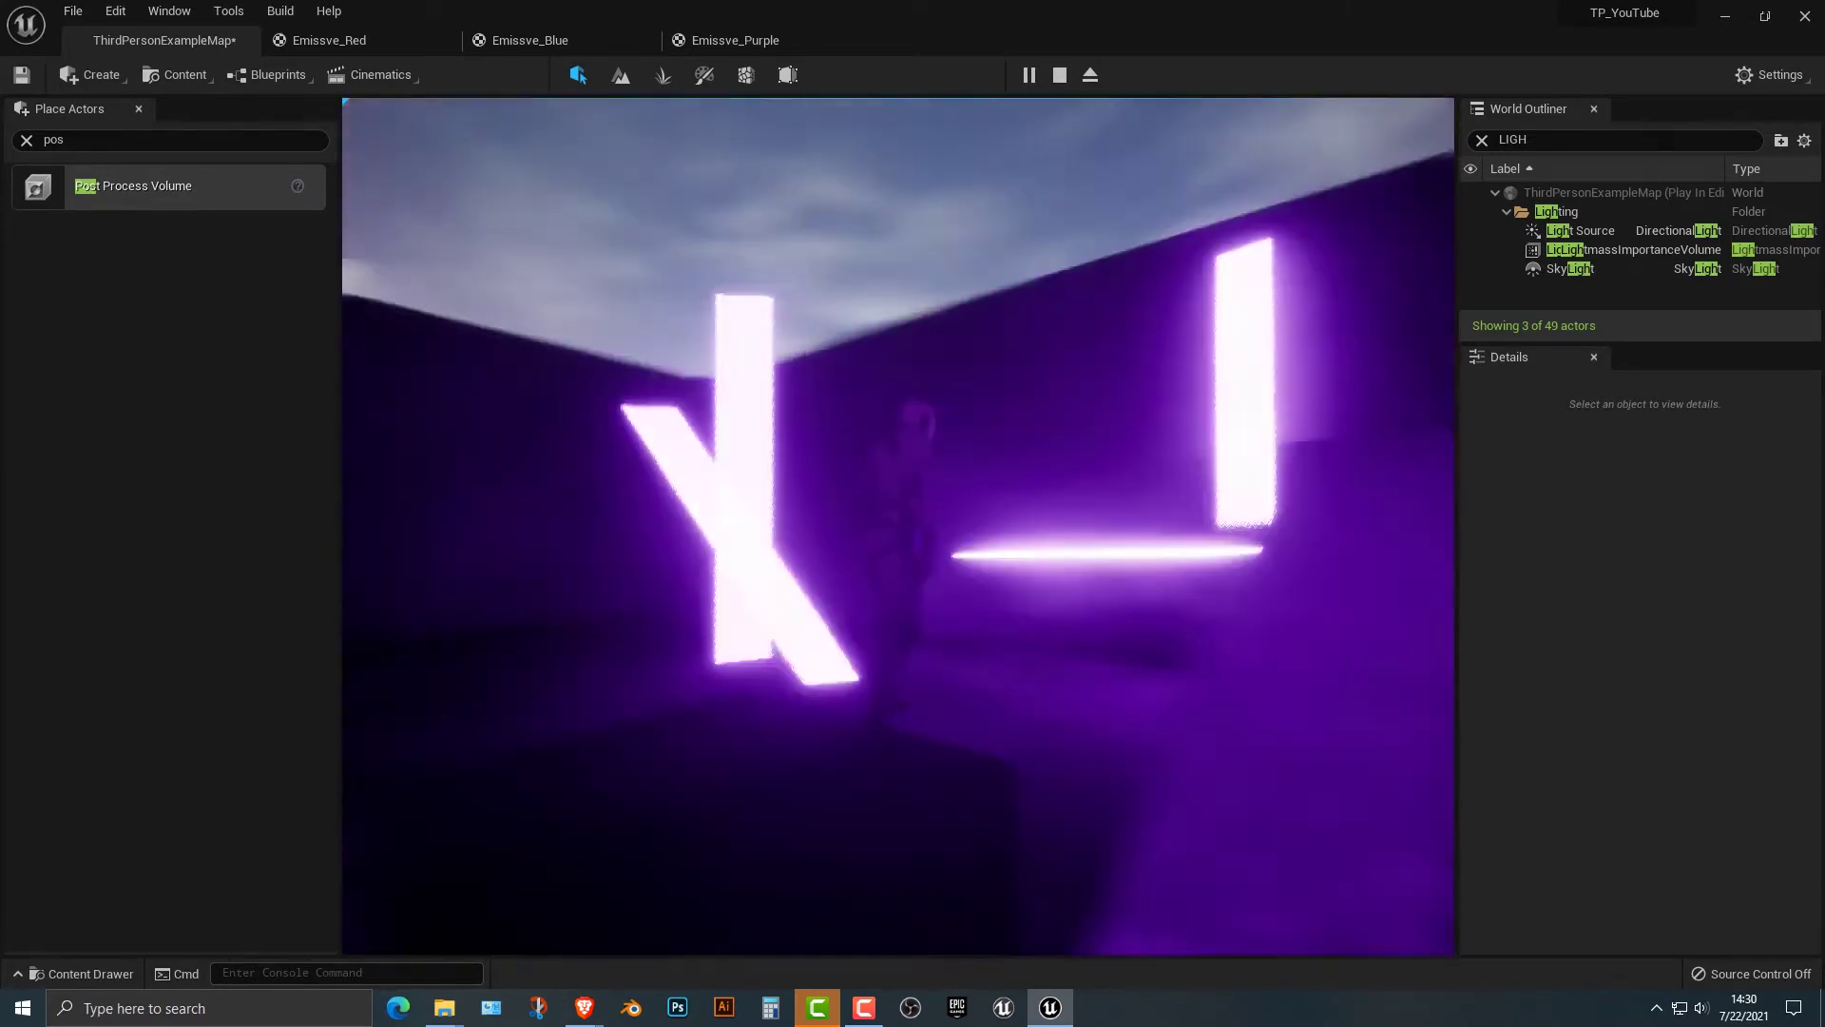
# Turn the camera, walk up to the neon cross wall, and exit play mode.
pyautogui.press('s')
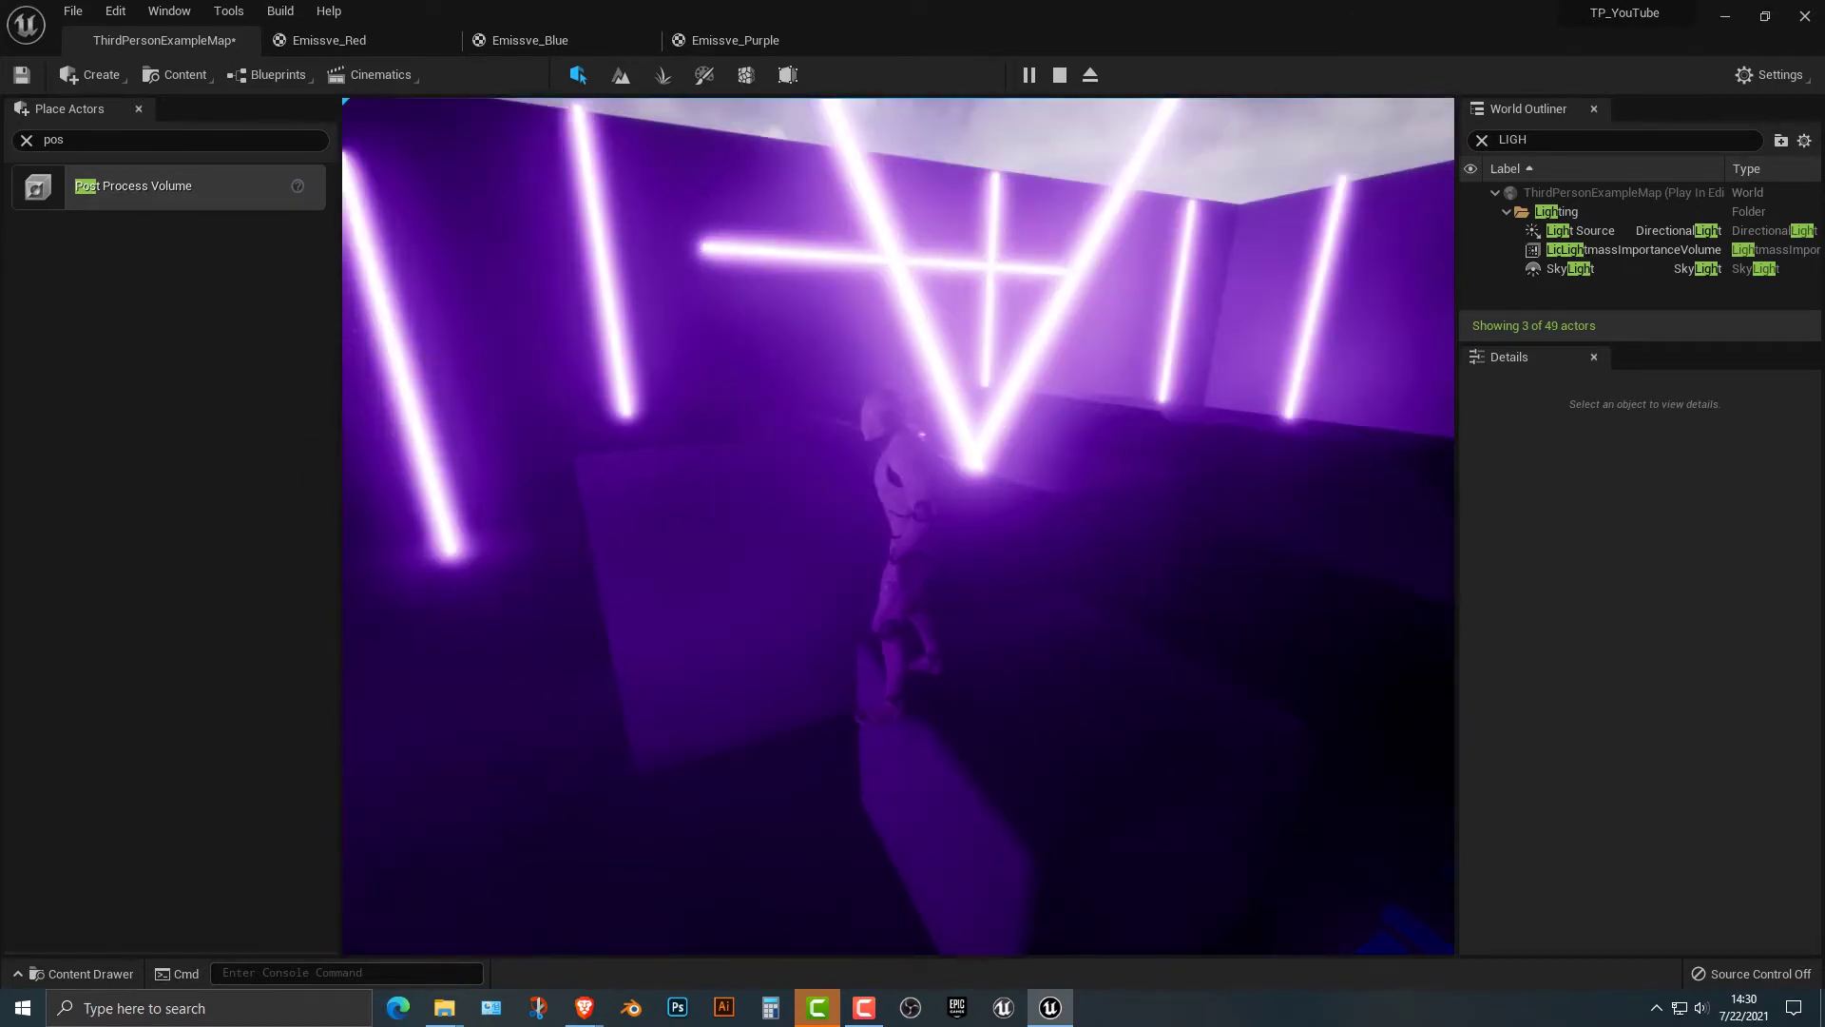
pyautogui.press('w')
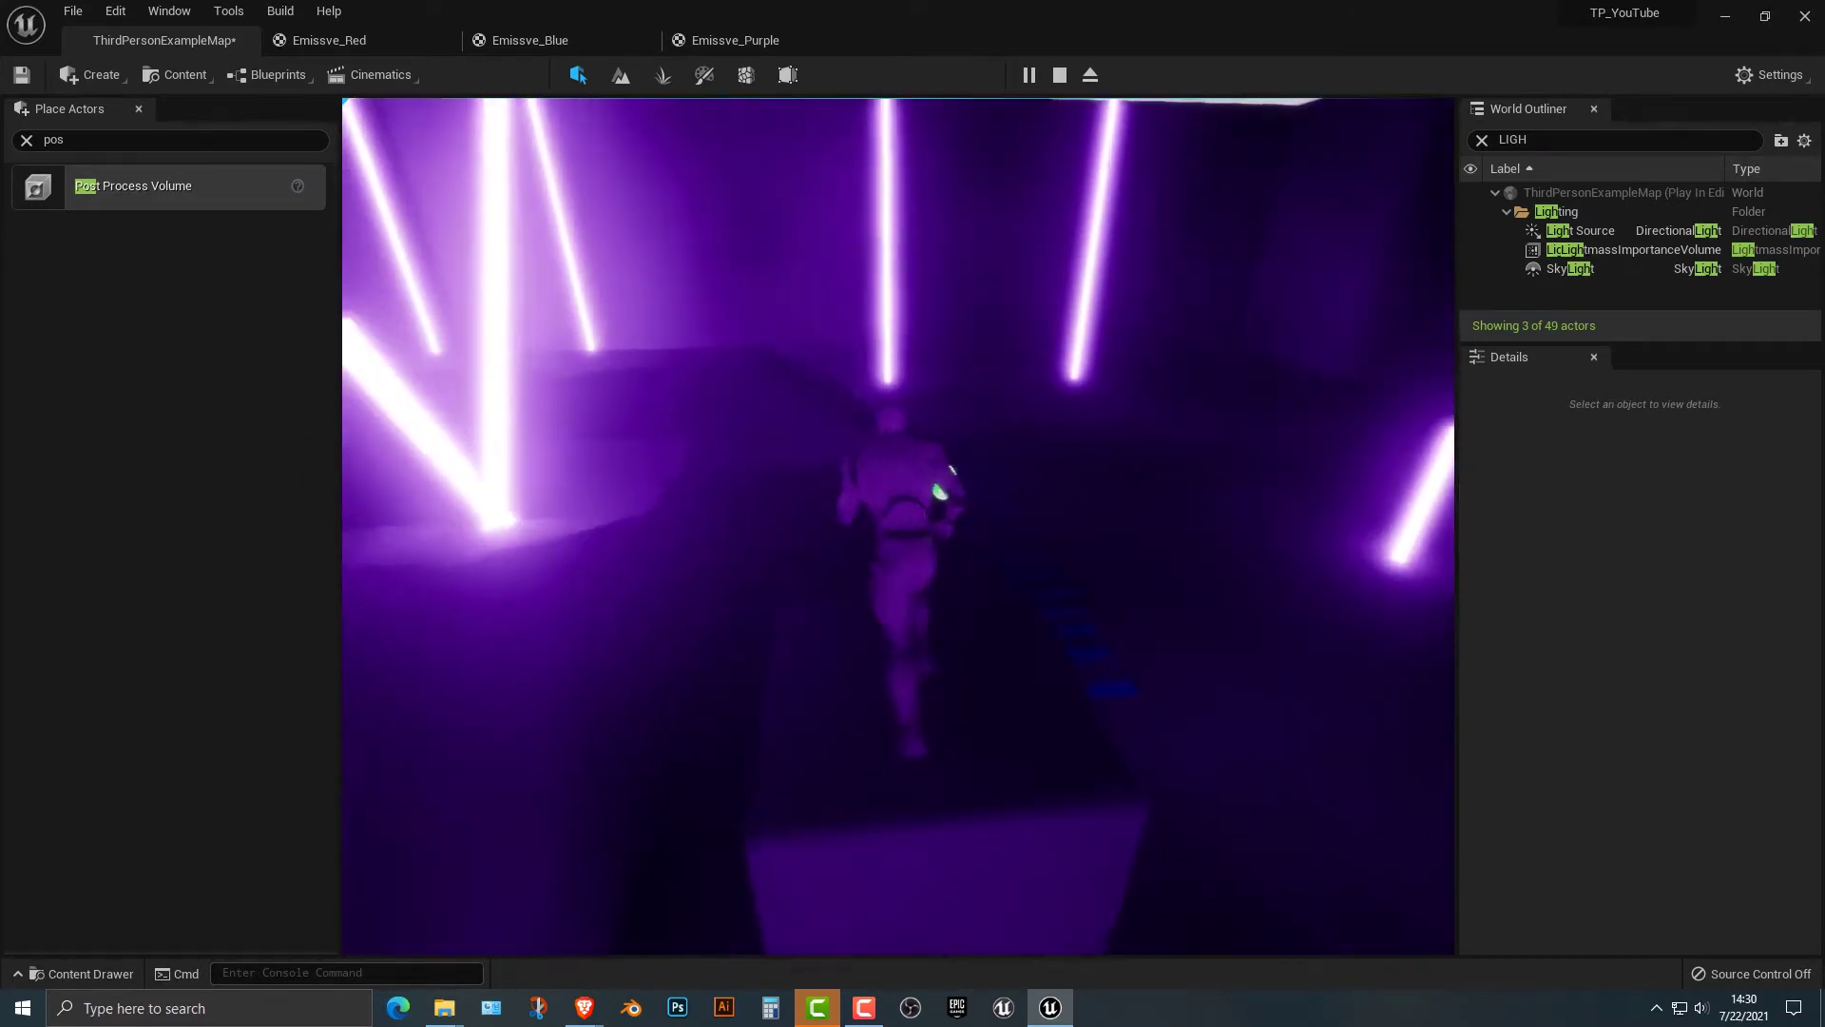
pyautogui.press('w')
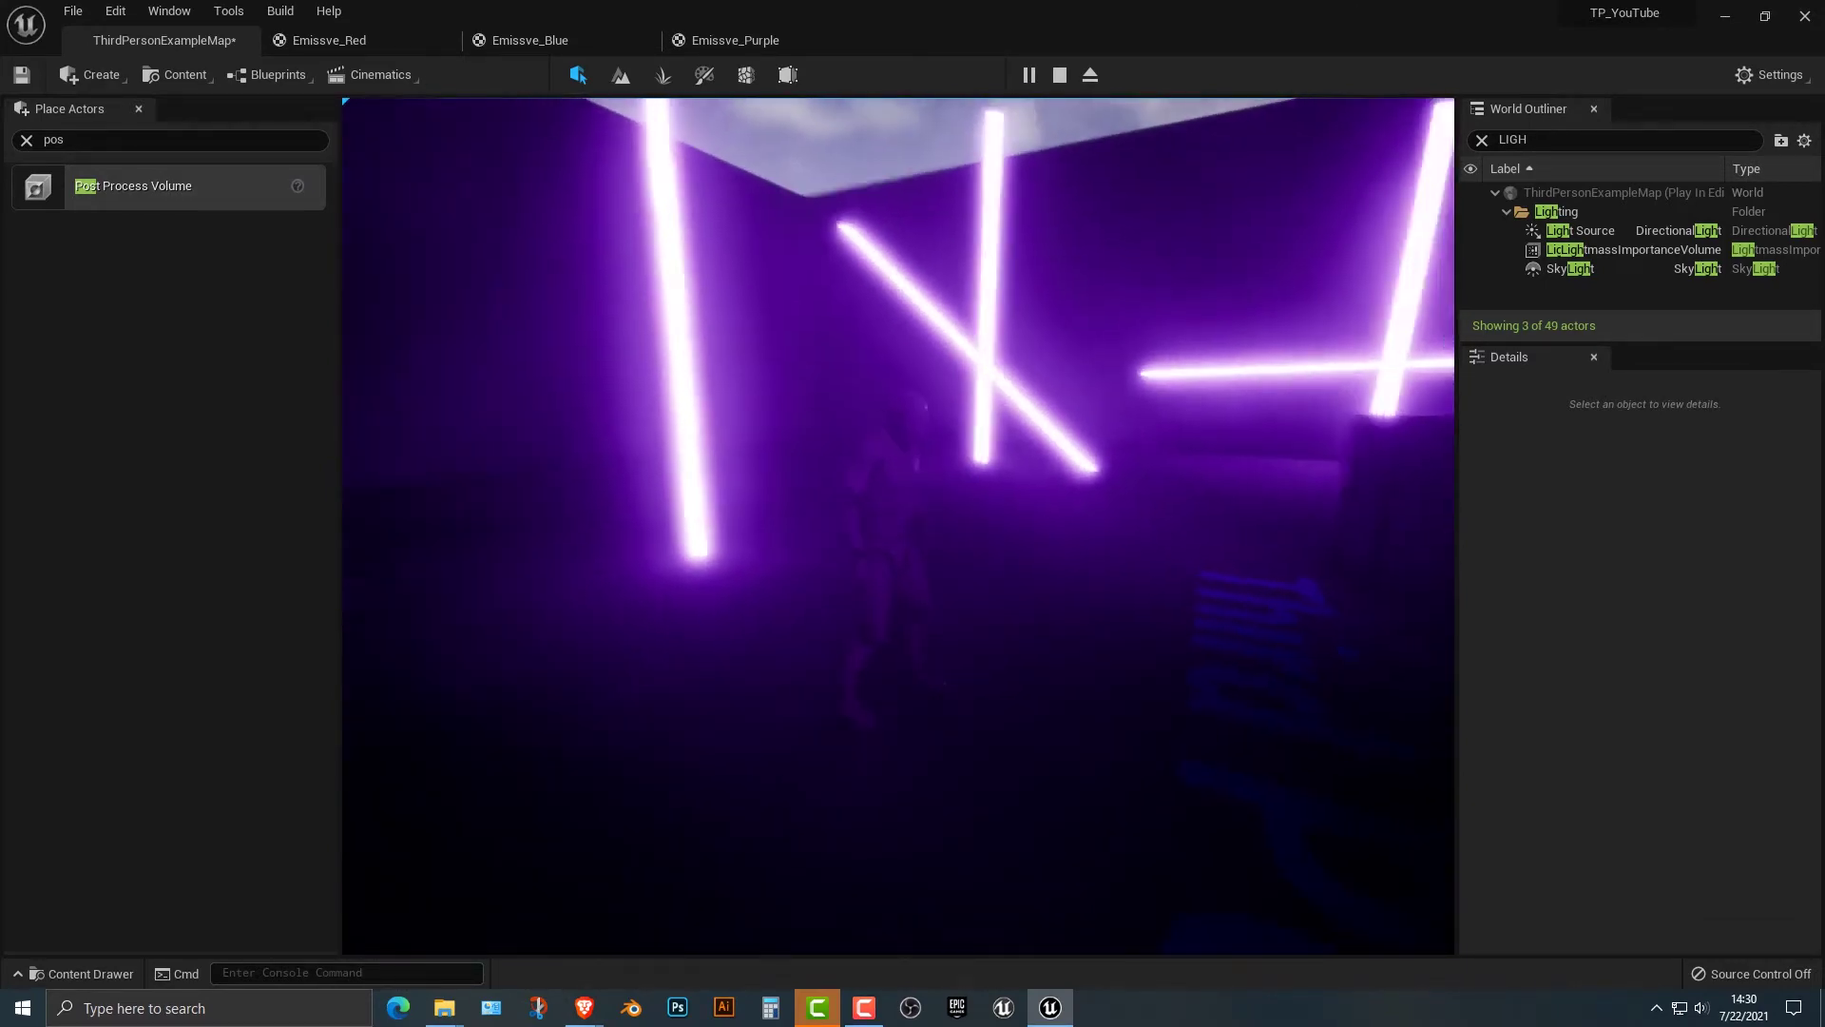
pyautogui.press('Escape')
pyautogui.moveTo(899, 528)
pyautogui.mouseDown(button='right')
pyautogui.moveTo(898, 476)
pyautogui.moveTo(941, 494)
pyautogui.moveTo(899, 528)
pyautogui.mouseUp(button='right')
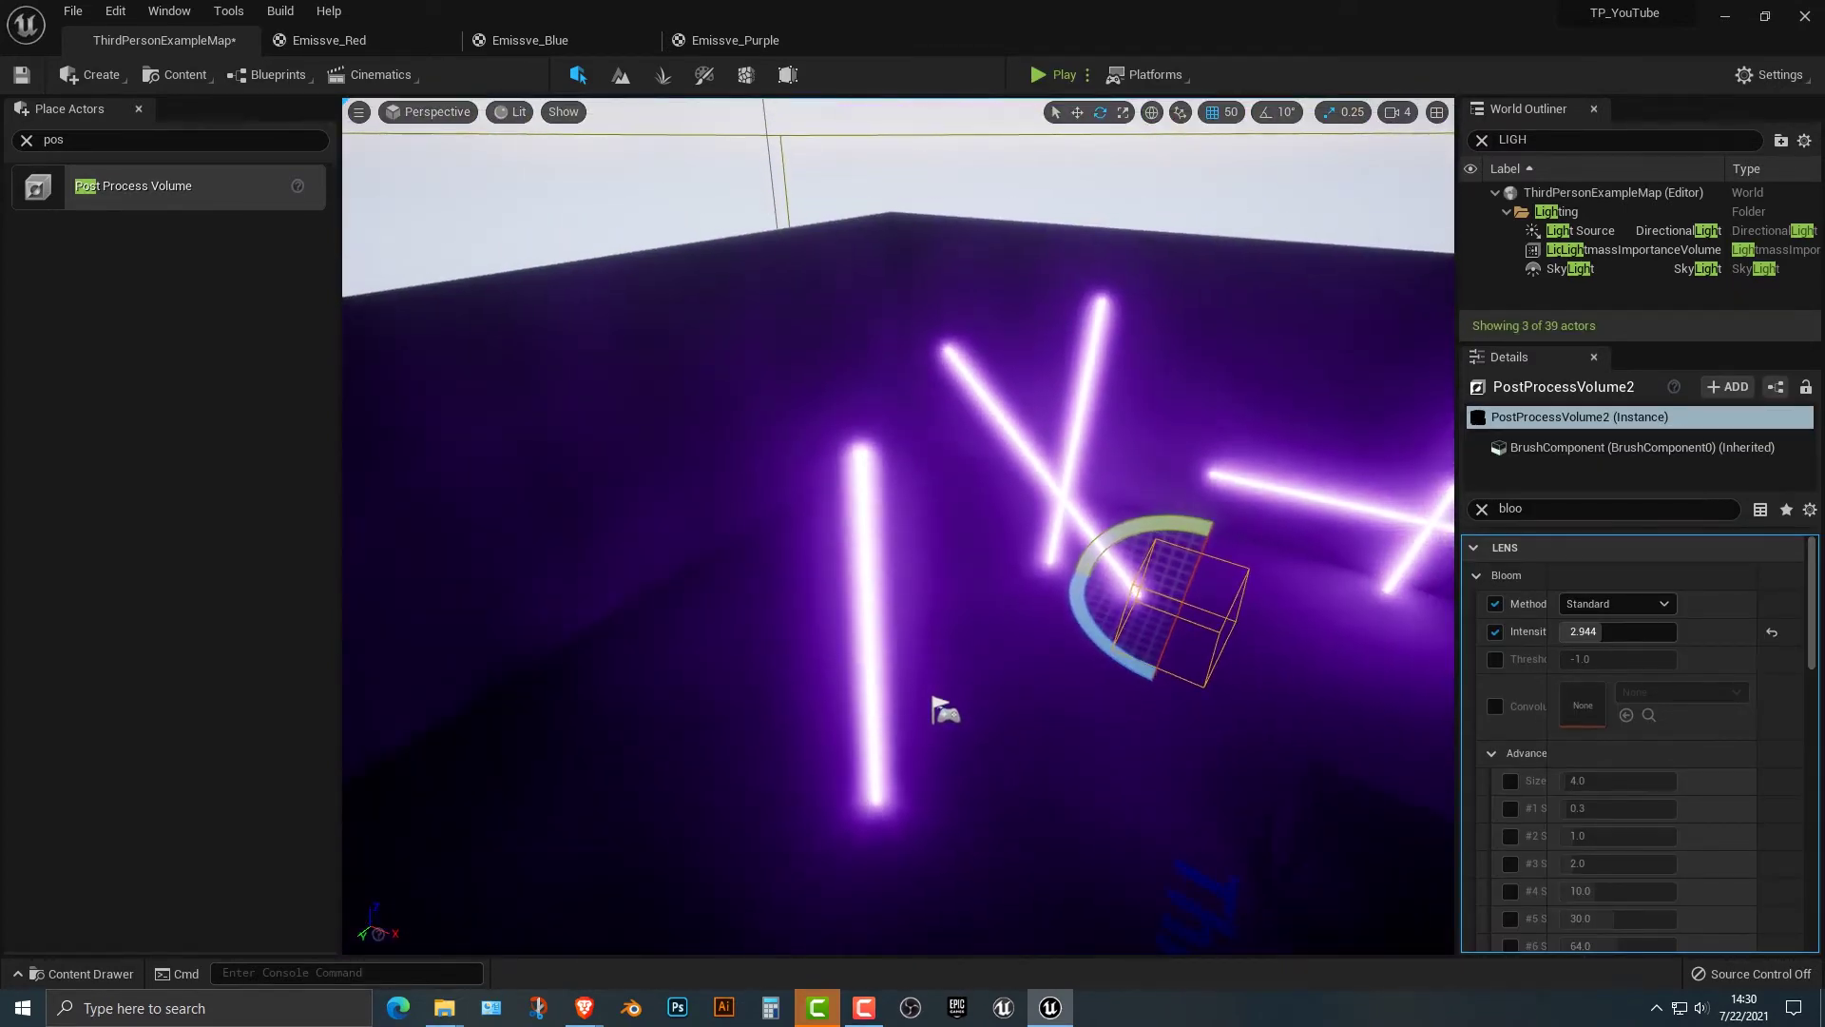
# Set Cylinder5's Element 0 material to Emissve_Blue instead of Emissve_Purple.
pyautogui.click(944, 711)
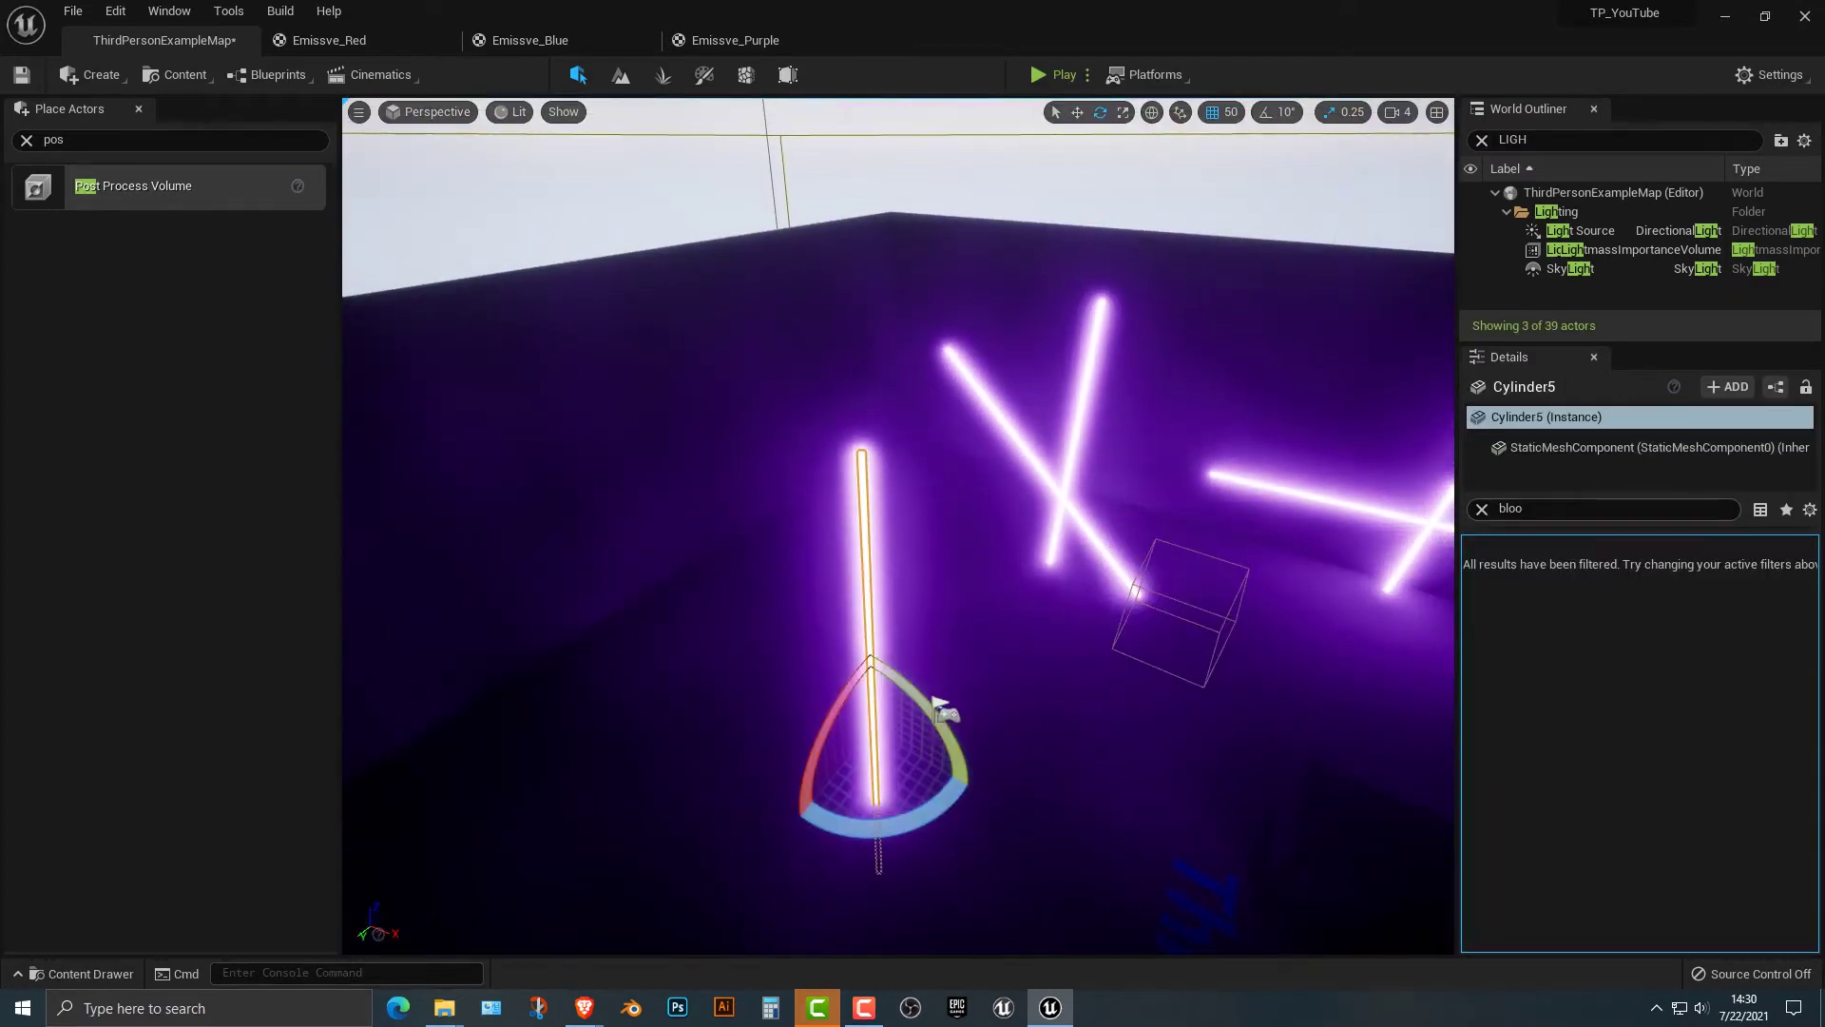
pyautogui.press('BackSpace')
pyautogui.press('BackSpace')
pyautogui.press('BackSpace')
pyautogui.press('BackSpace')
pyautogui.click(944, 711)
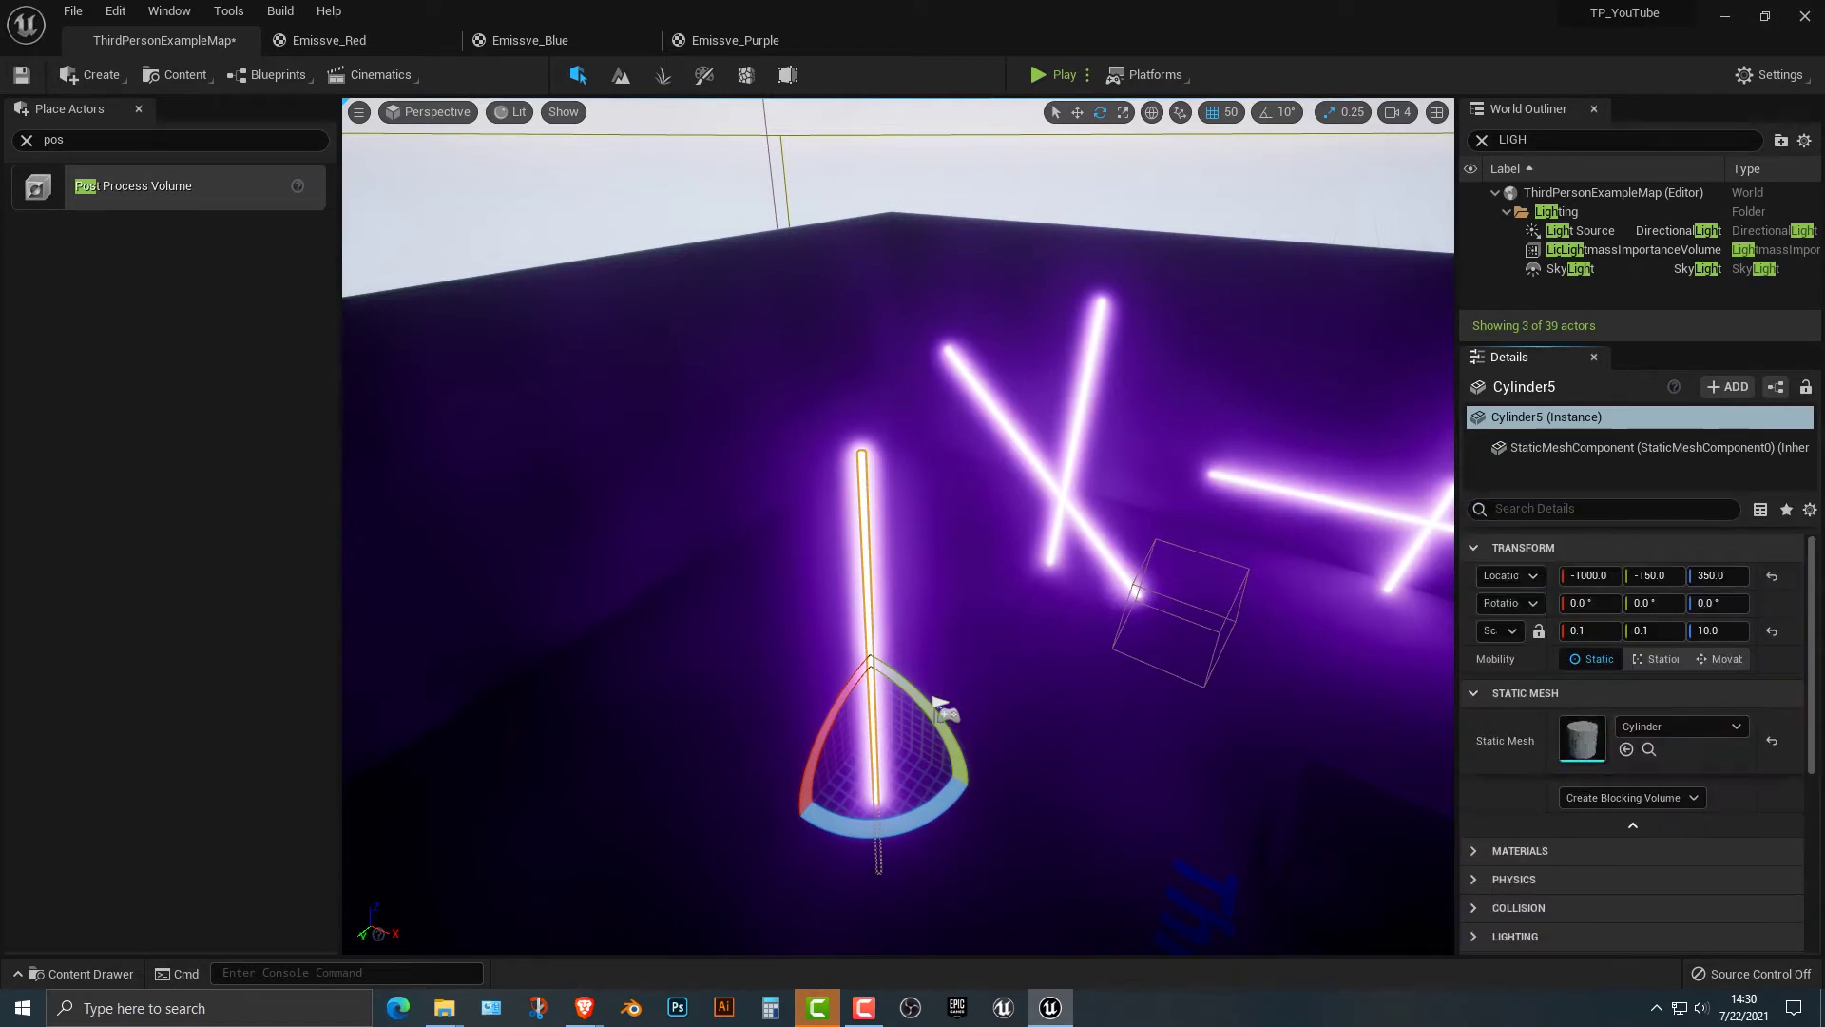
pyautogui.scroll(-2, 1683, 808)
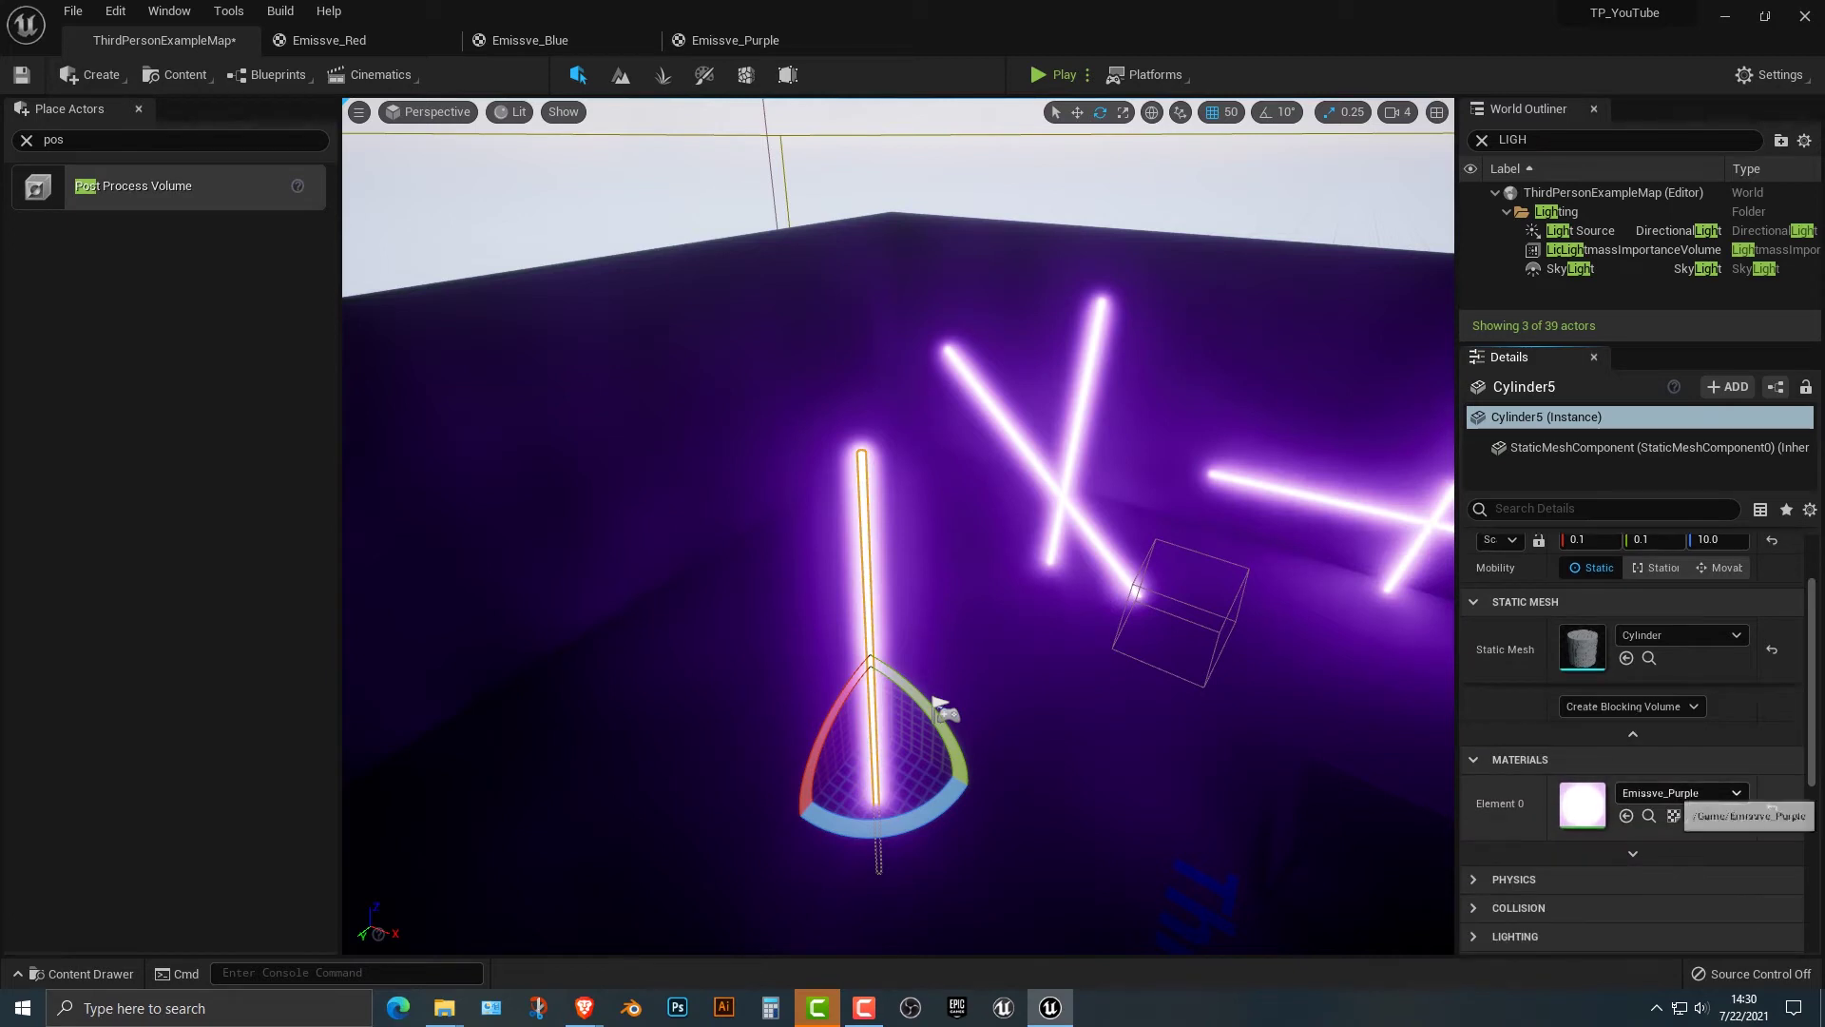
pyautogui.click(1683, 792)
pyautogui.write('emi')
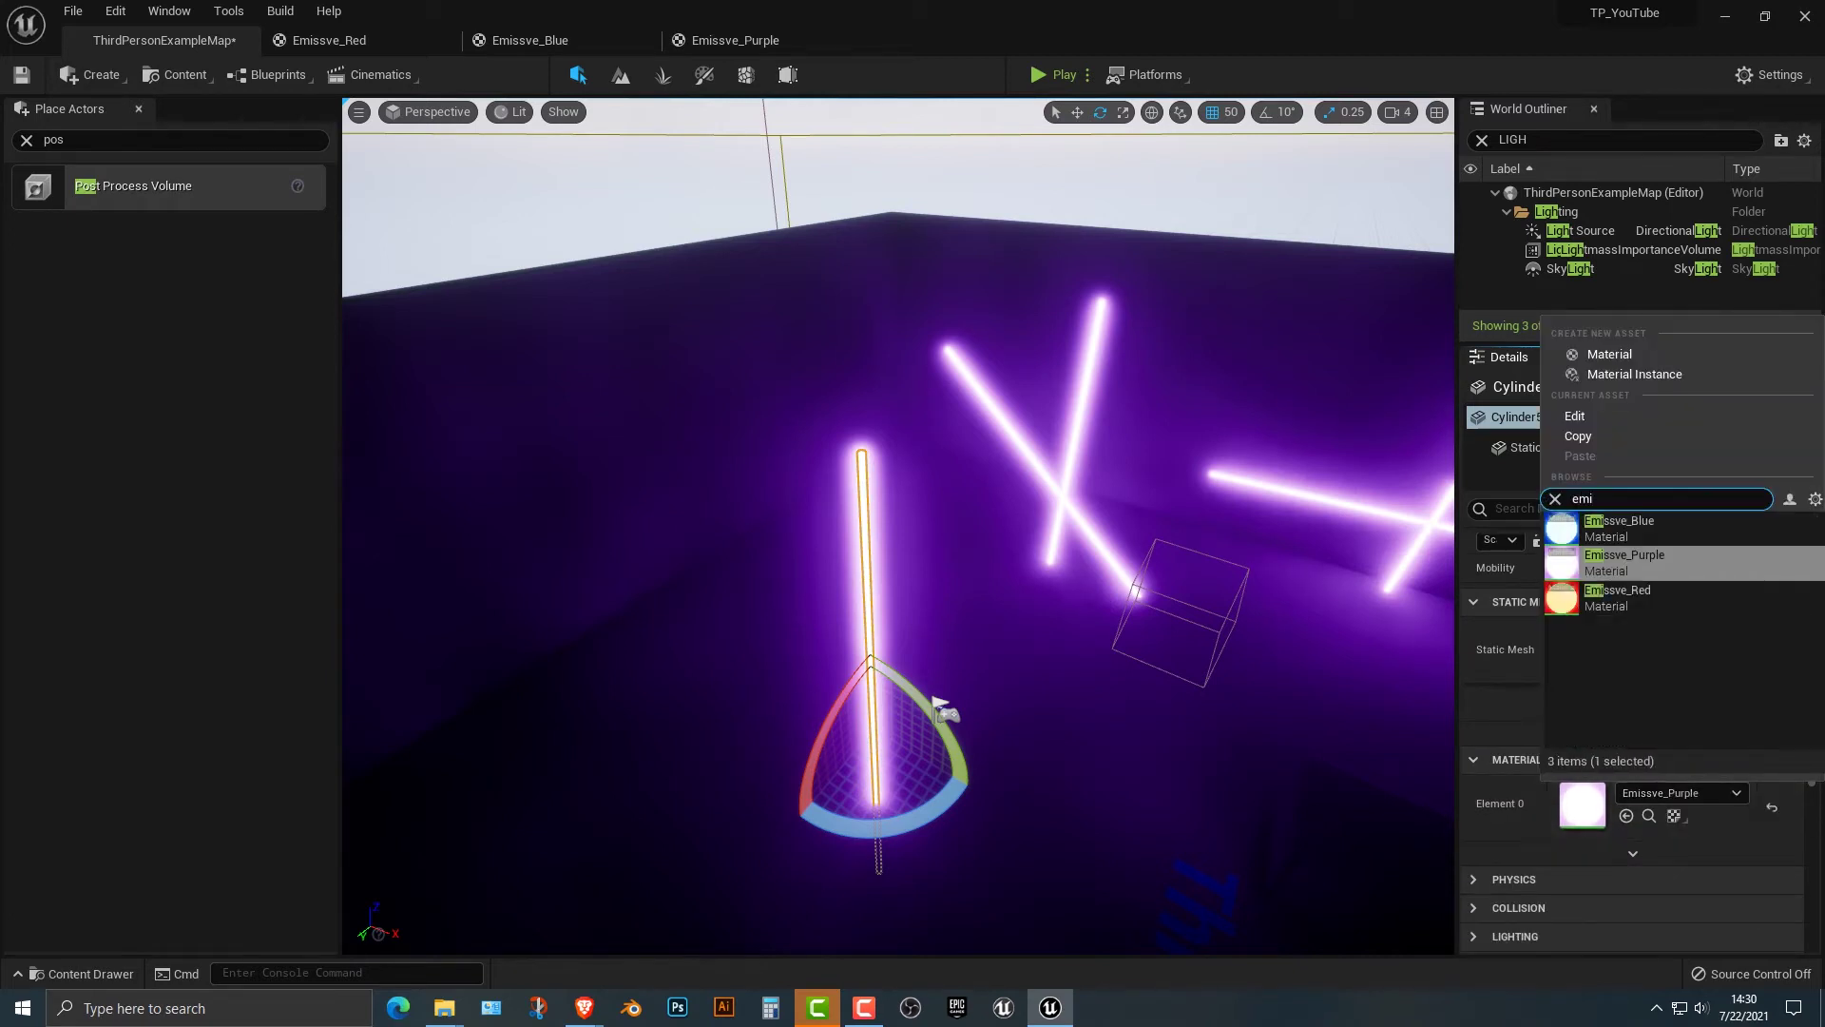
pyautogui.click(1619, 529)
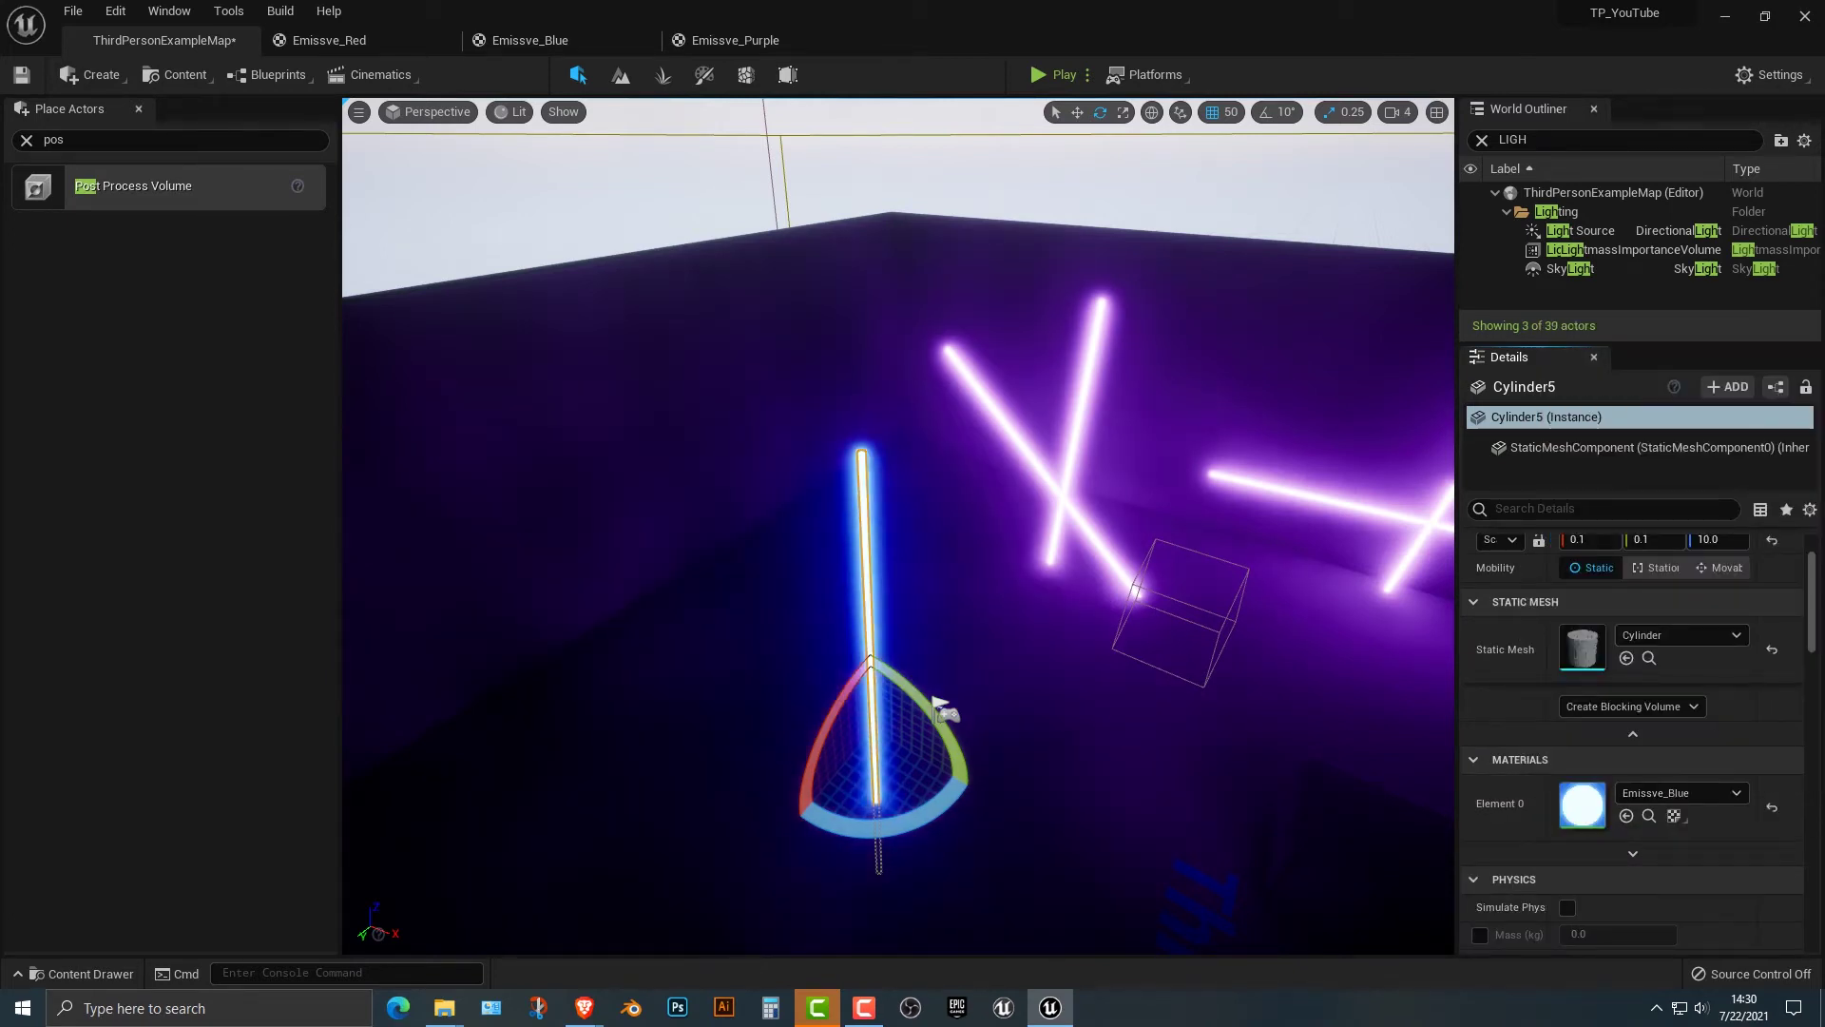
# Move the blue tube up and left on the wall and make a first rotated copy.
pyautogui.press('w')
pyautogui.moveTo(922, 756); pyautogui.dragTo(668, 663)
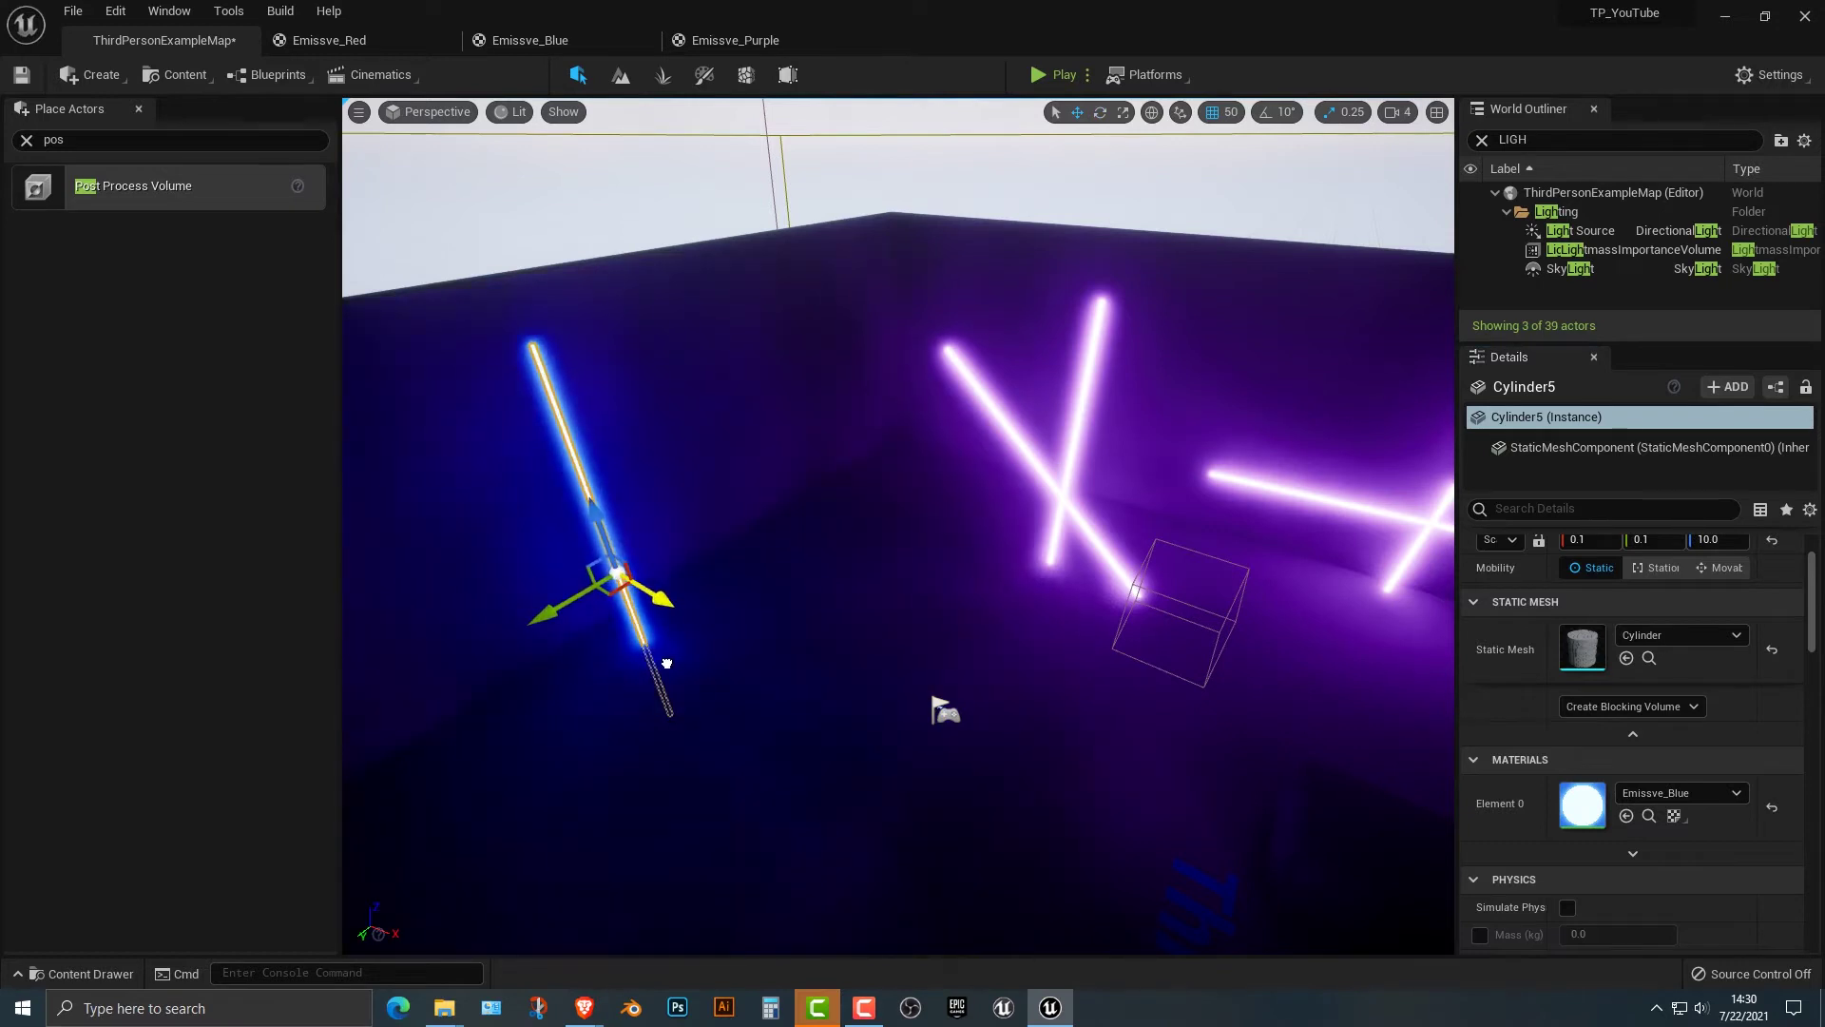
pyautogui.press('e')
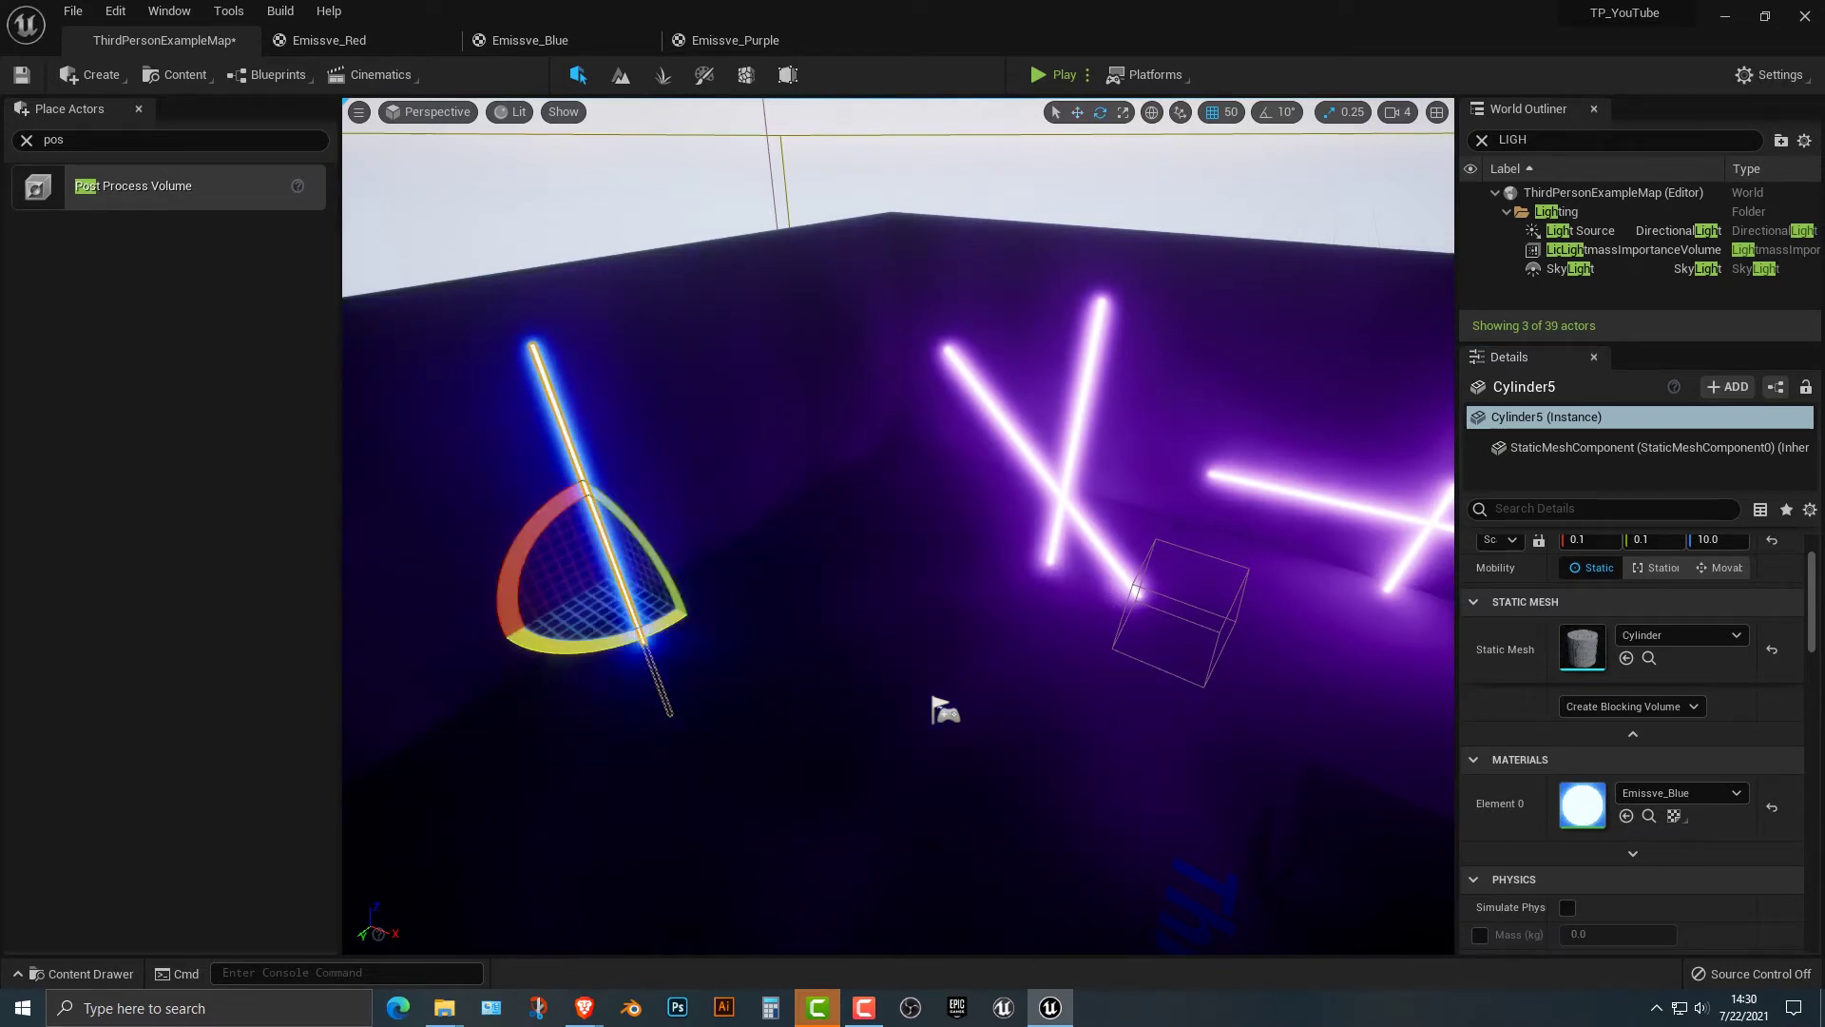
pyautogui.keyDown('alt'); pyautogui.moveTo(509, 589); pyautogui.dragTo(589, 670); pyautogui.keyUp('alt')
pyautogui.moveTo(590, 670); pyautogui.dragTo(942, 637, button='right')
pyautogui.press('f')
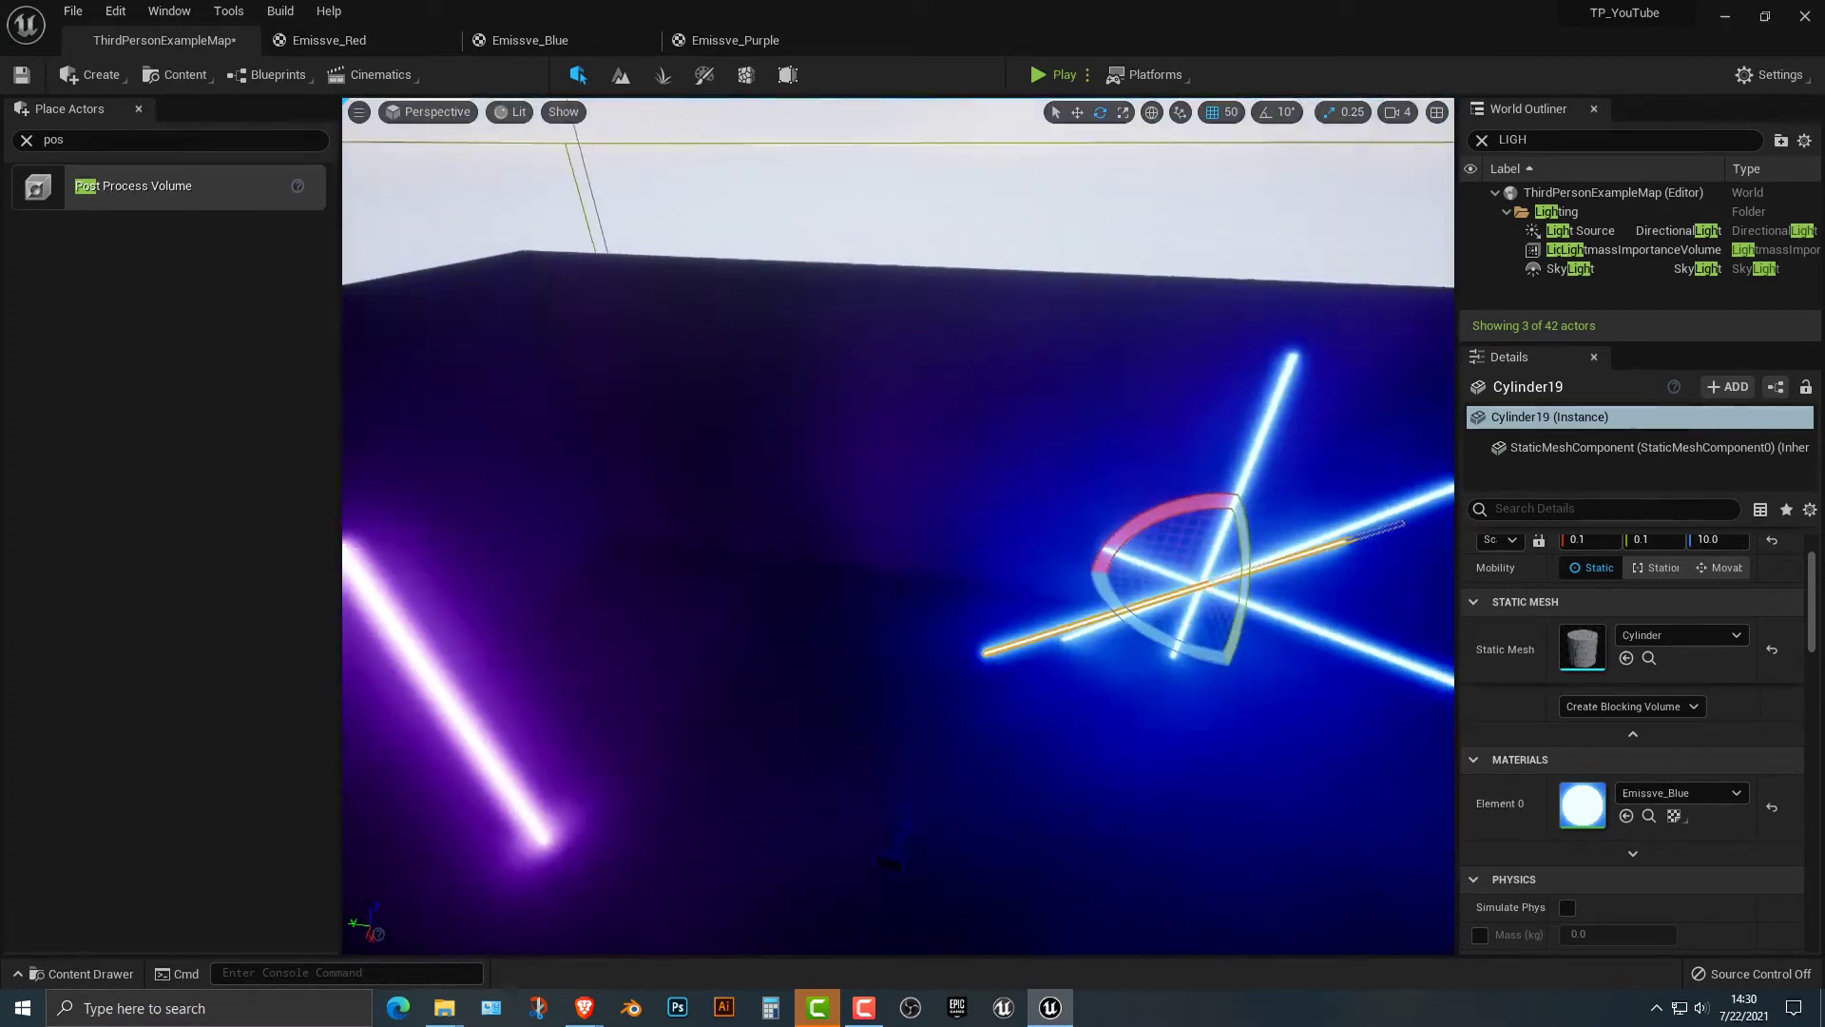
# Shift Cylinder5 down and right, then add horizontal and diagonal rotated blue copies.
pyautogui.click(951, 760)
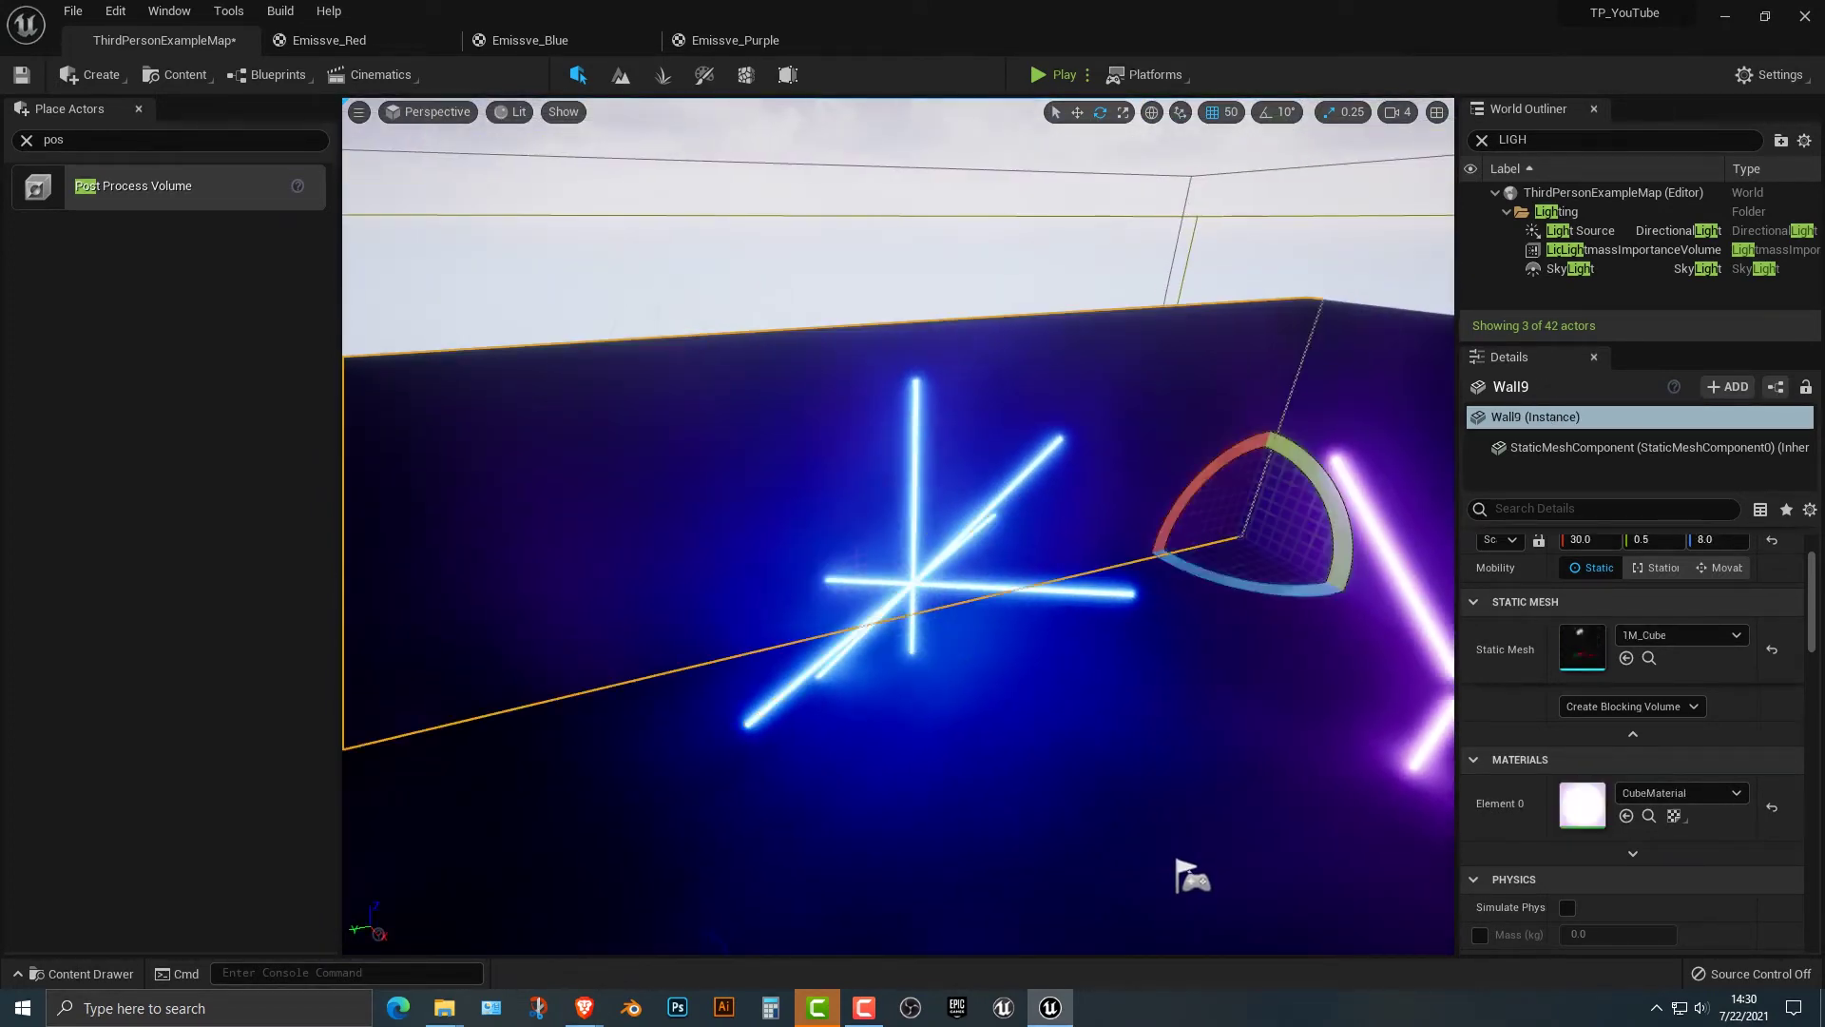
pyautogui.click(916, 476)
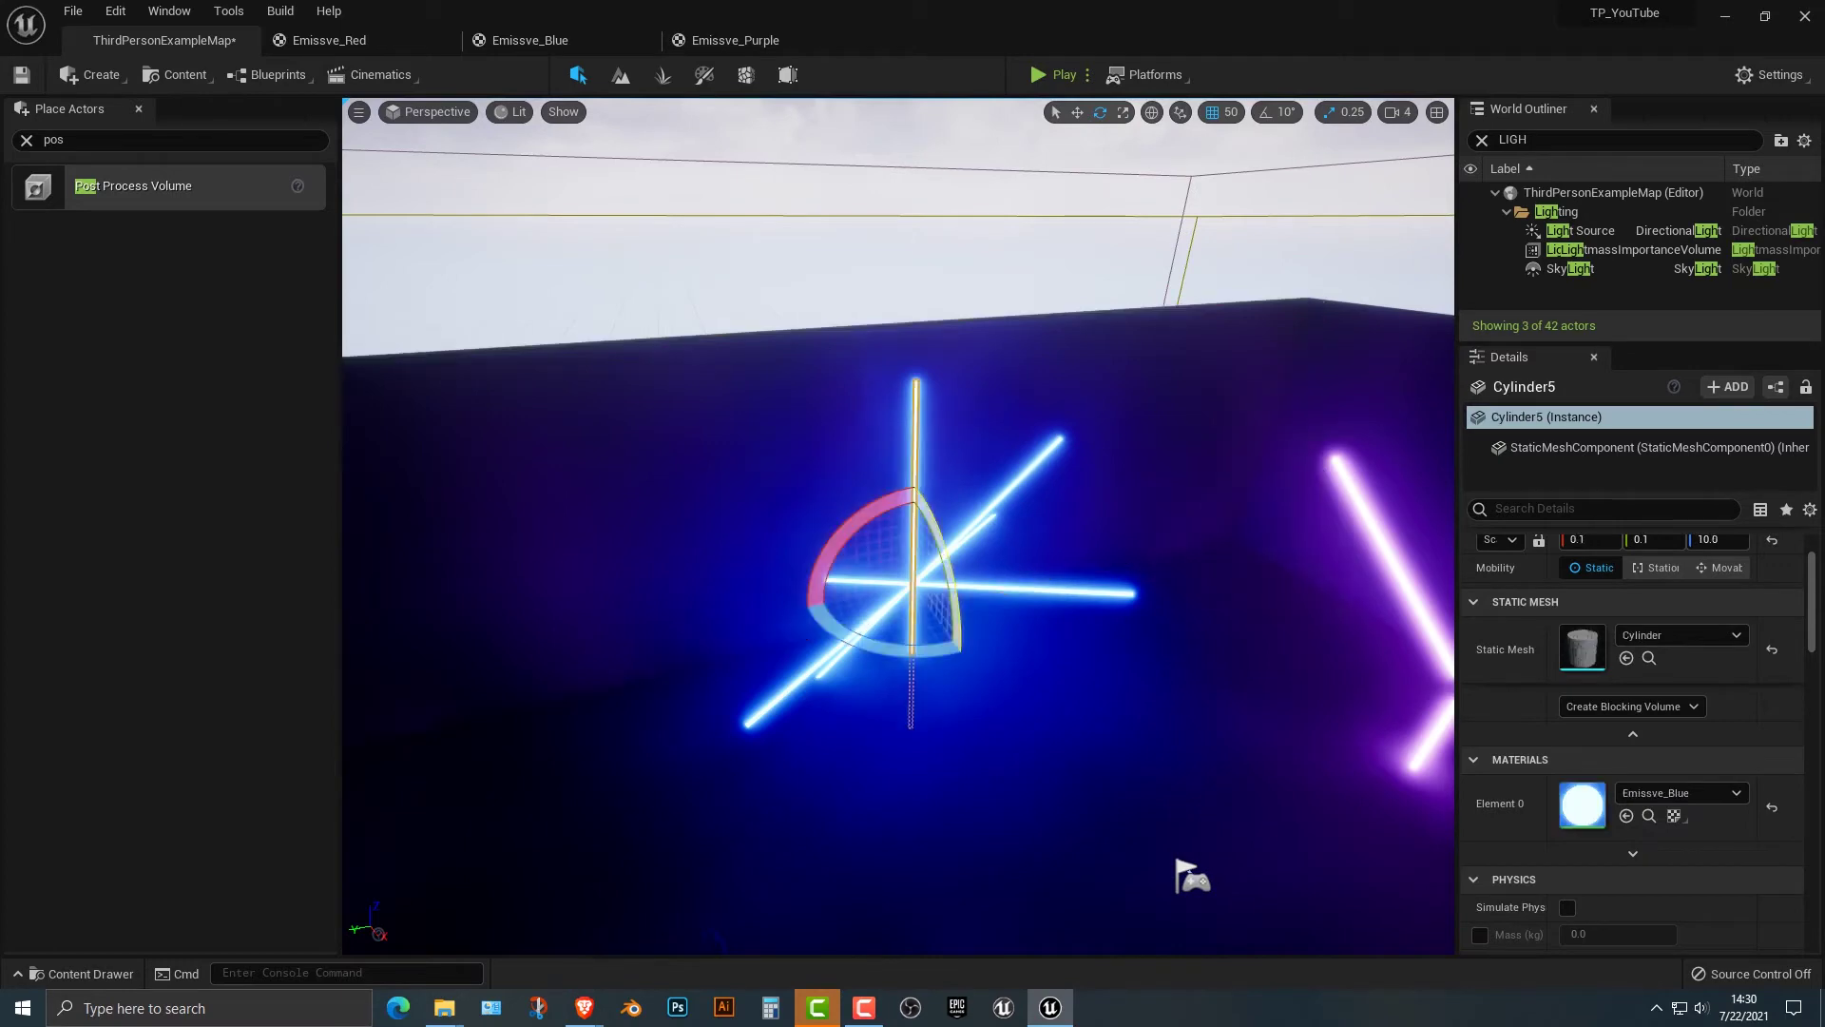
pyautogui.press('w')
pyautogui.moveTo(936, 620); pyautogui.dragTo(1187, 815)
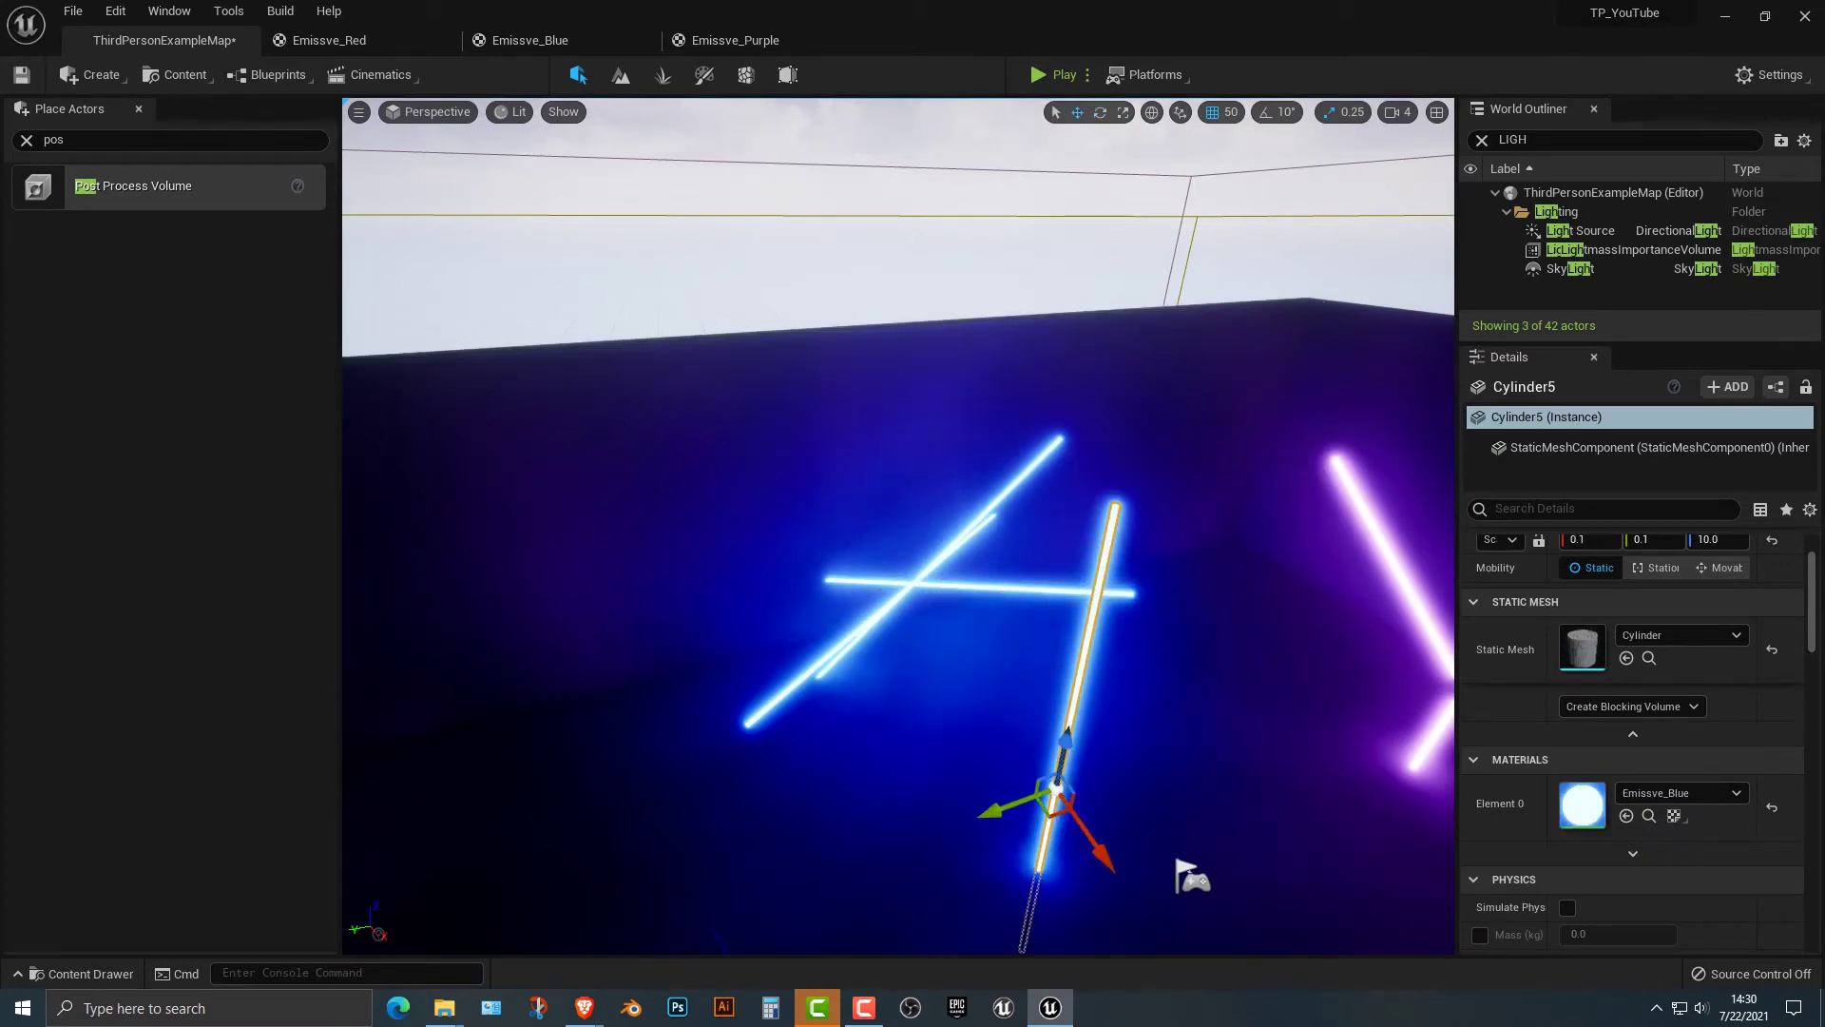
pyautogui.moveTo(1192, 878); pyautogui.dragTo(847, 652, button='right')
pyautogui.press('e')
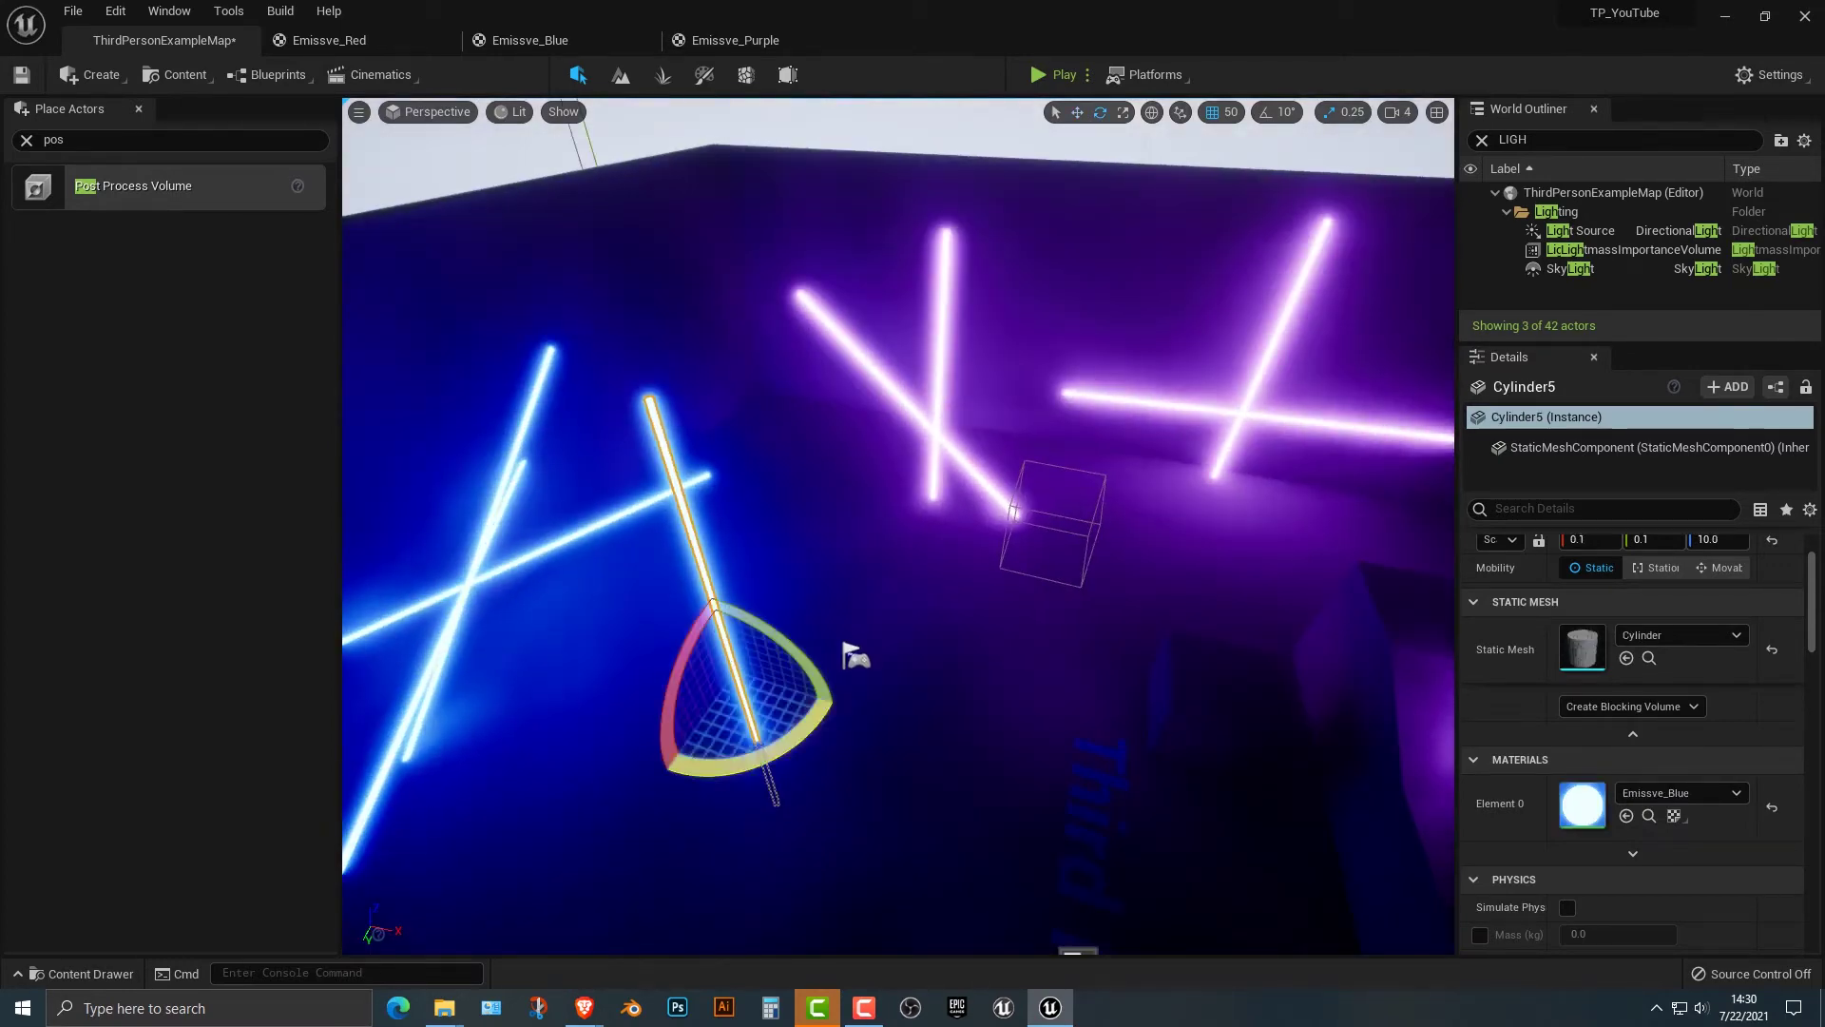
pyautogui.keyDown('alt'); pyautogui.moveTo(820, 677); pyautogui.dragTo(779, 775); pyautogui.keyUp('alt')
pyautogui.moveTo(843, 643)
pyautogui.keyDown('alt'); pyautogui.mouseDown()
pyautogui.moveTo(836, 764)
pyautogui.moveTo(847, 645)
pyautogui.mouseUp(); pyautogui.keyUp('alt')
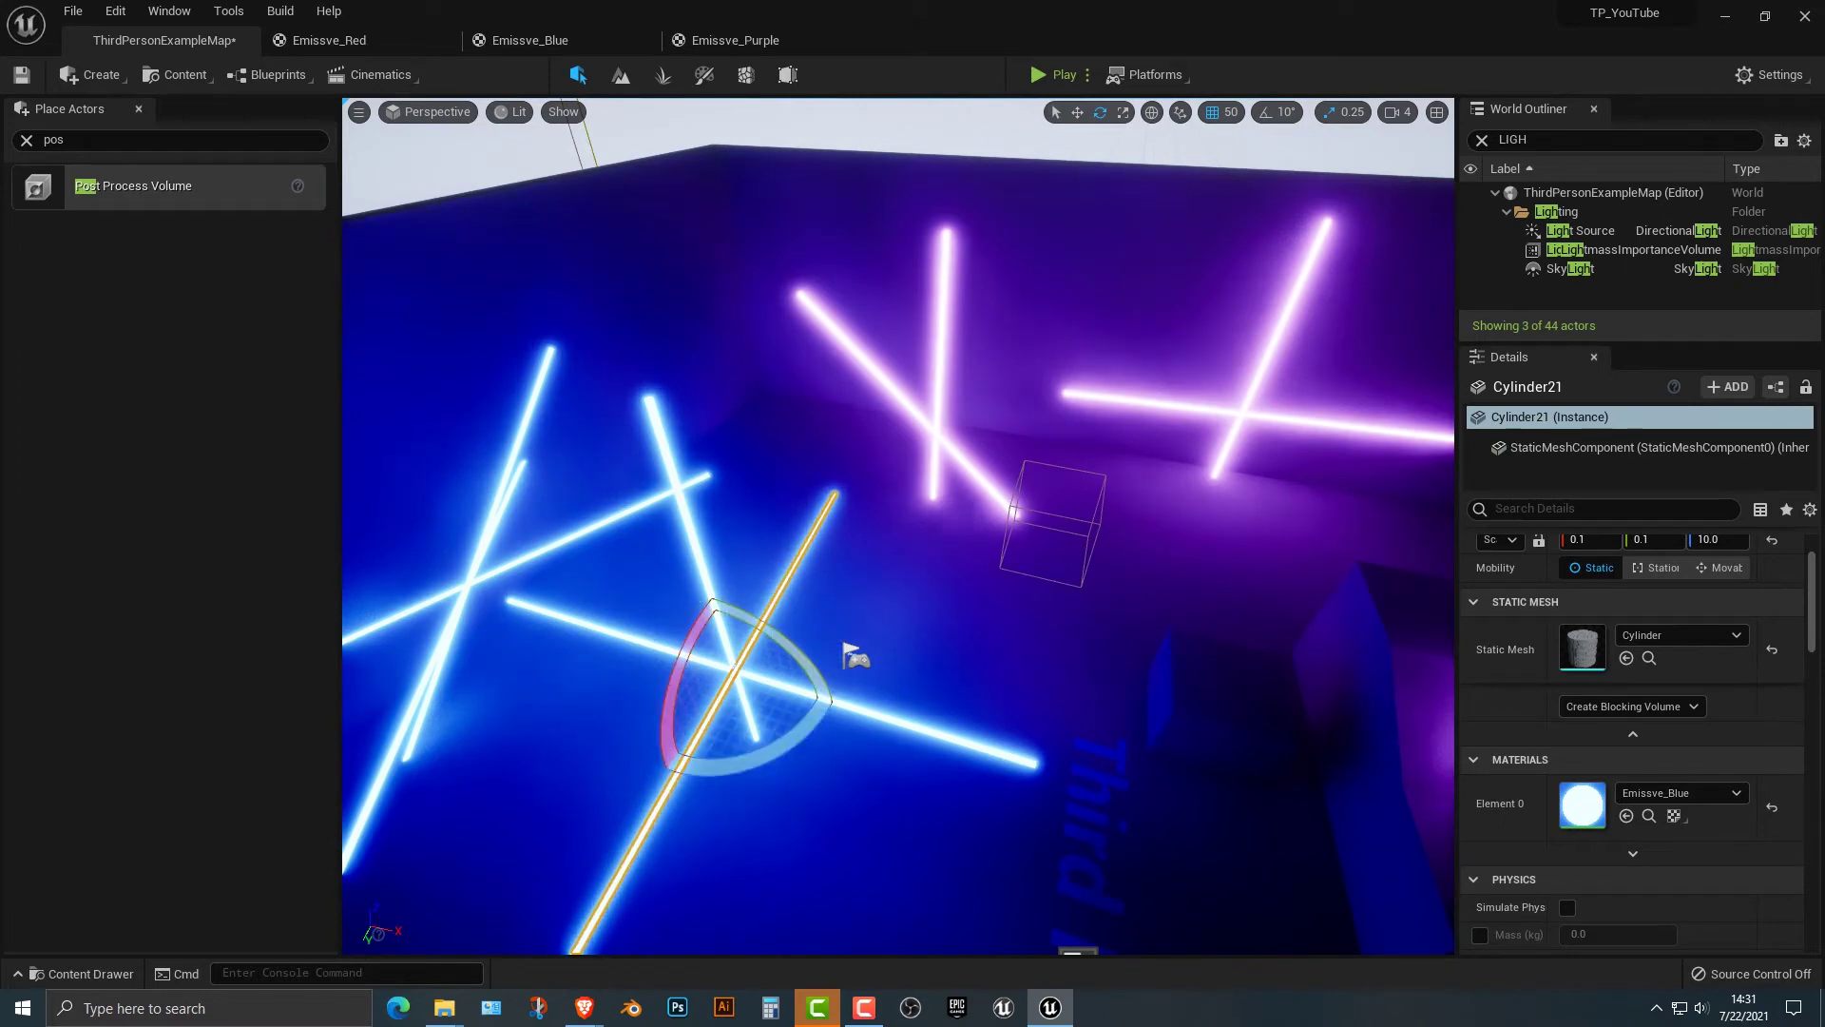
pyautogui.moveTo(847, 649)
pyautogui.keyDown('alt'); pyautogui.mouseDown()
pyautogui.moveTo(851, 723)
pyautogui.moveTo(844, 604)
pyautogui.moveTo(861, 644)
pyautogui.moveTo(849, 760)
pyautogui.moveTo(855, 659)
pyautogui.mouseUp(); pyautogui.keyUp('alt')
# Add more rotated blue copies to complete the starburst up to Cylinder26, then play-preview it.
pyautogui.click(676, 504)
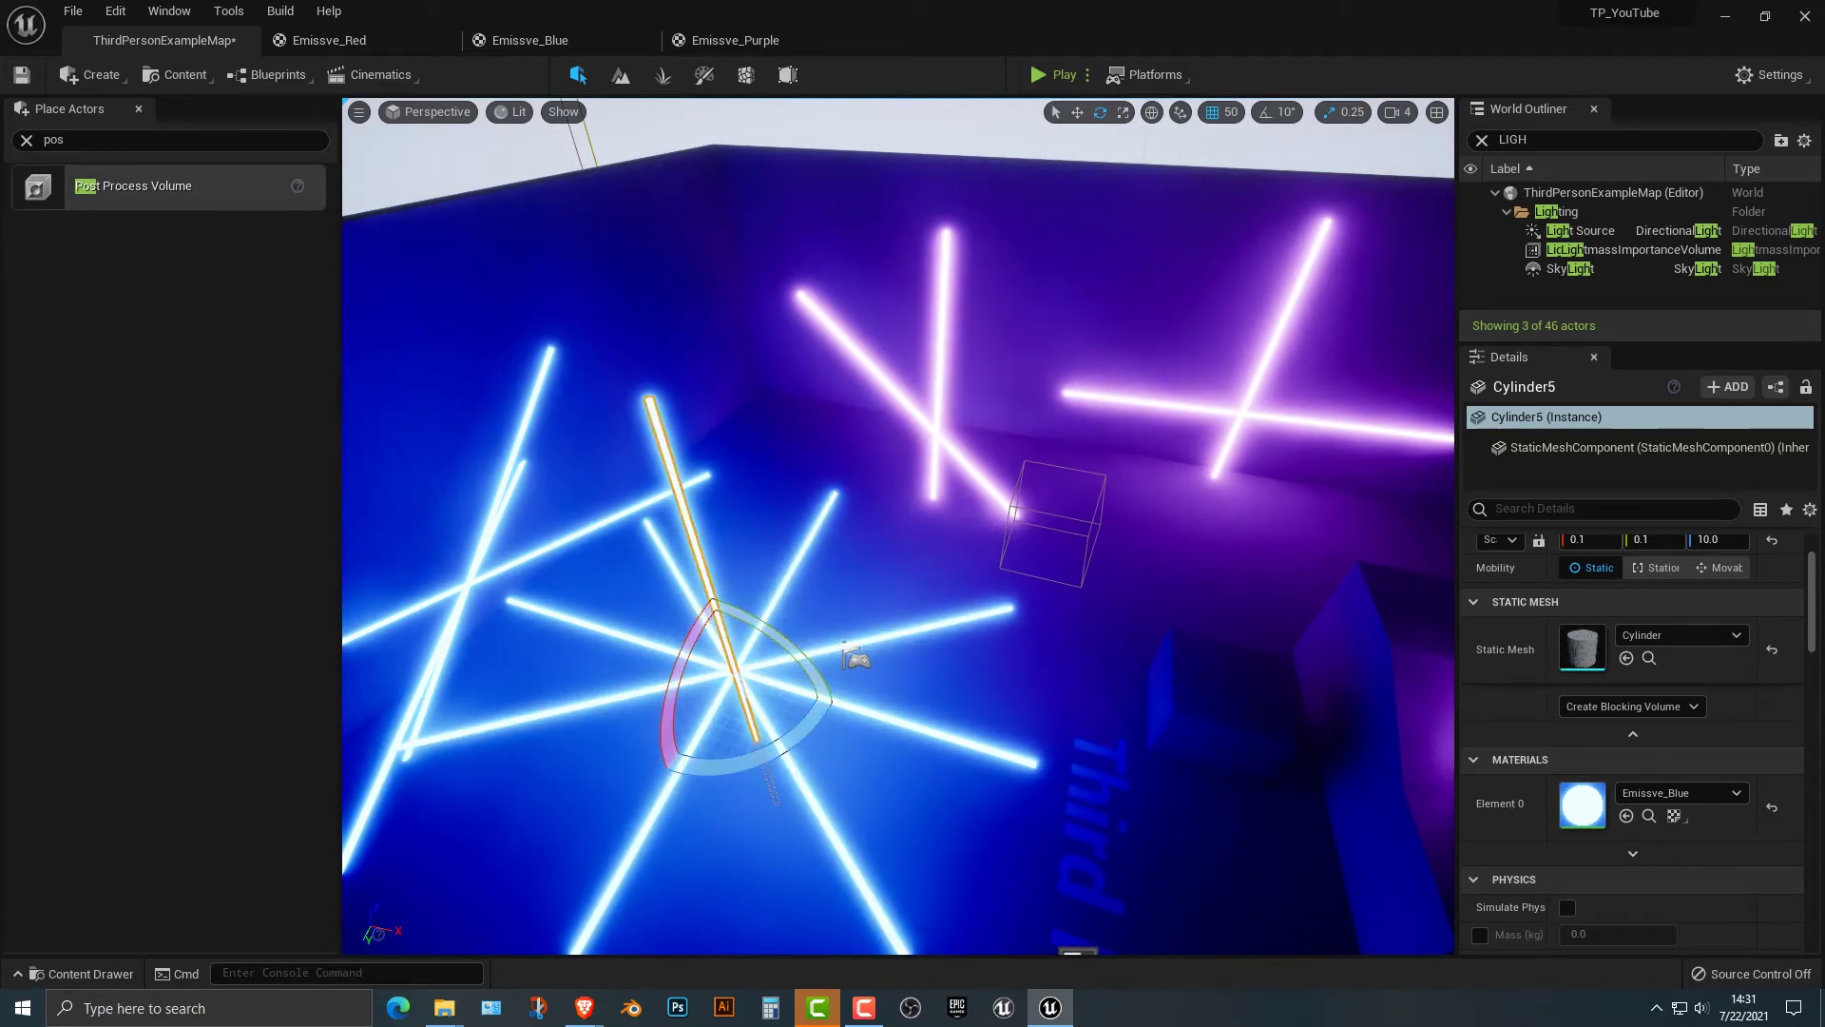
pyautogui.keyDown('alt'); pyautogui.moveTo(825, 665); pyautogui.dragTo(841, 742); pyautogui.keyUp('alt')
pyautogui.keyDown('alt'); pyautogui.moveTo(855, 659); pyautogui.dragTo(858, 659); pyautogui.keyUp('alt')
pyautogui.moveTo(782, 592); pyautogui.dragTo(773, 588)
pyautogui.moveTo(856, 658)
pyautogui.keyDown('alt'); pyautogui.mouseDown()
pyautogui.moveTo(853, 641)
pyautogui.moveTo(869, 664)
pyautogui.moveTo(853, 656)
pyautogui.mouseUp(); pyautogui.keyUp('alt')
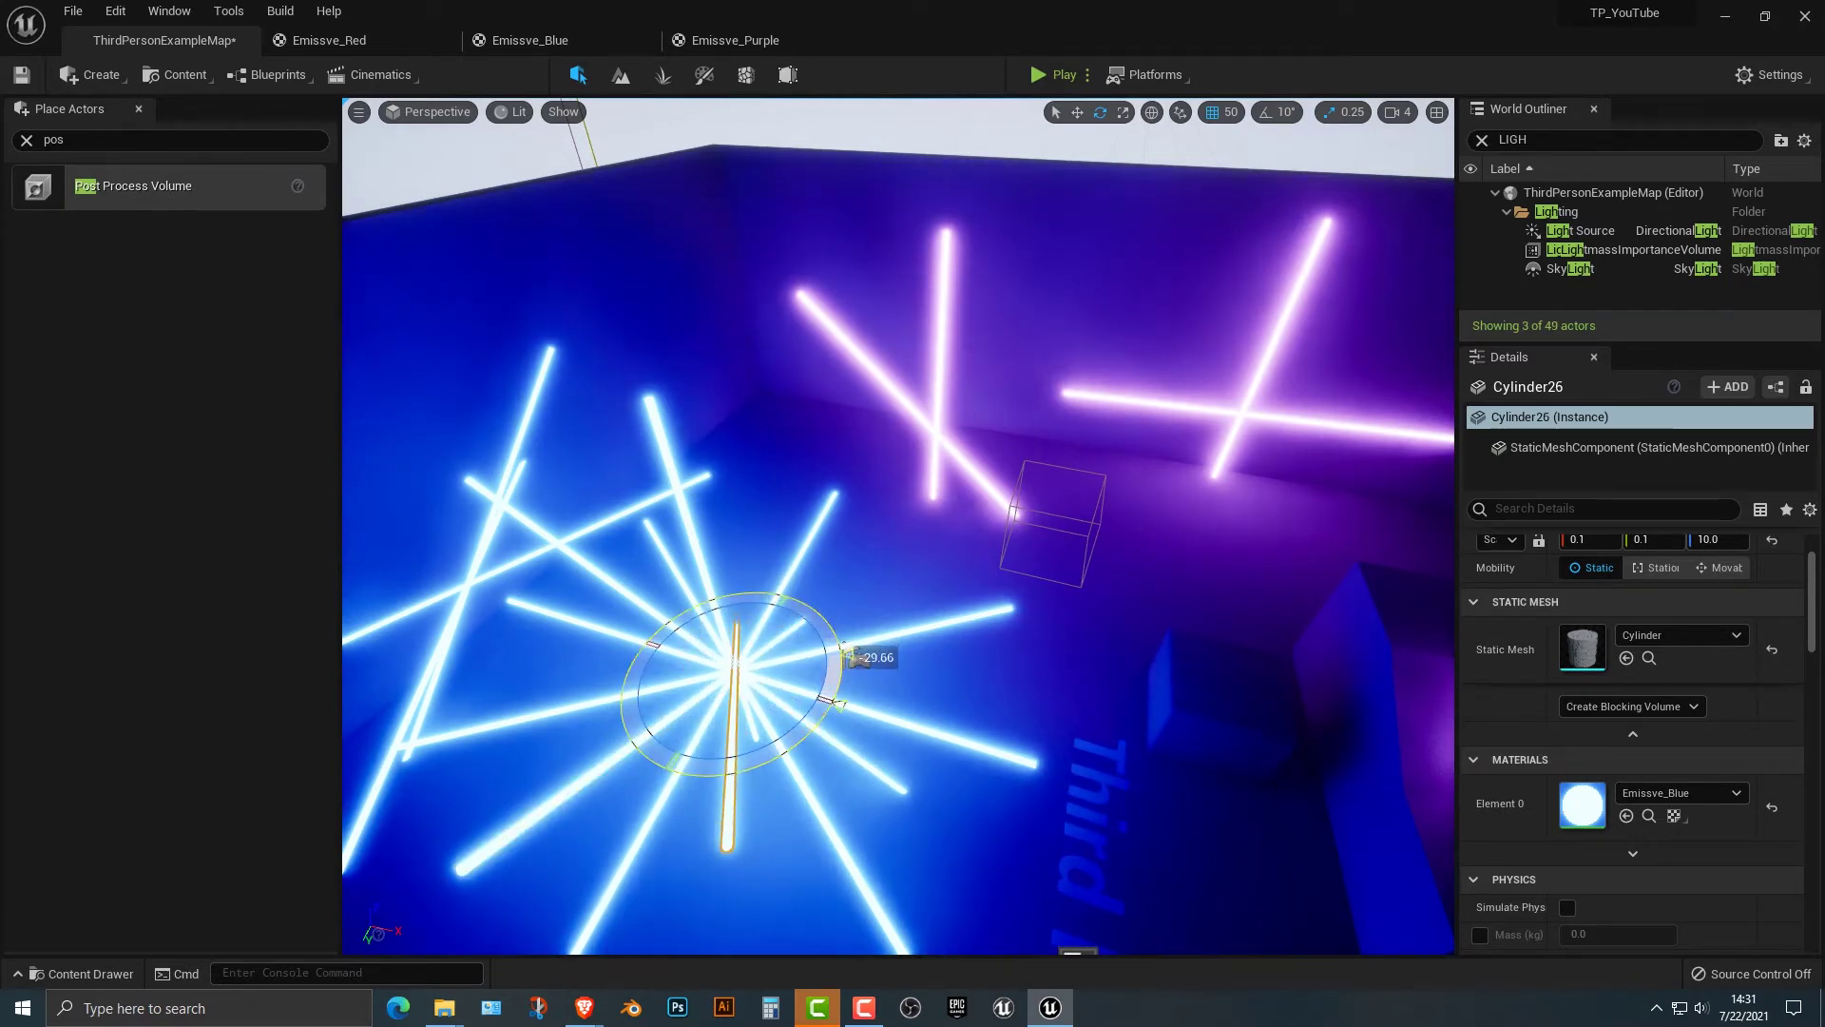
pyautogui.moveTo(852, 656); pyautogui.dragTo(852, 594, button='right')
pyautogui.press('w')
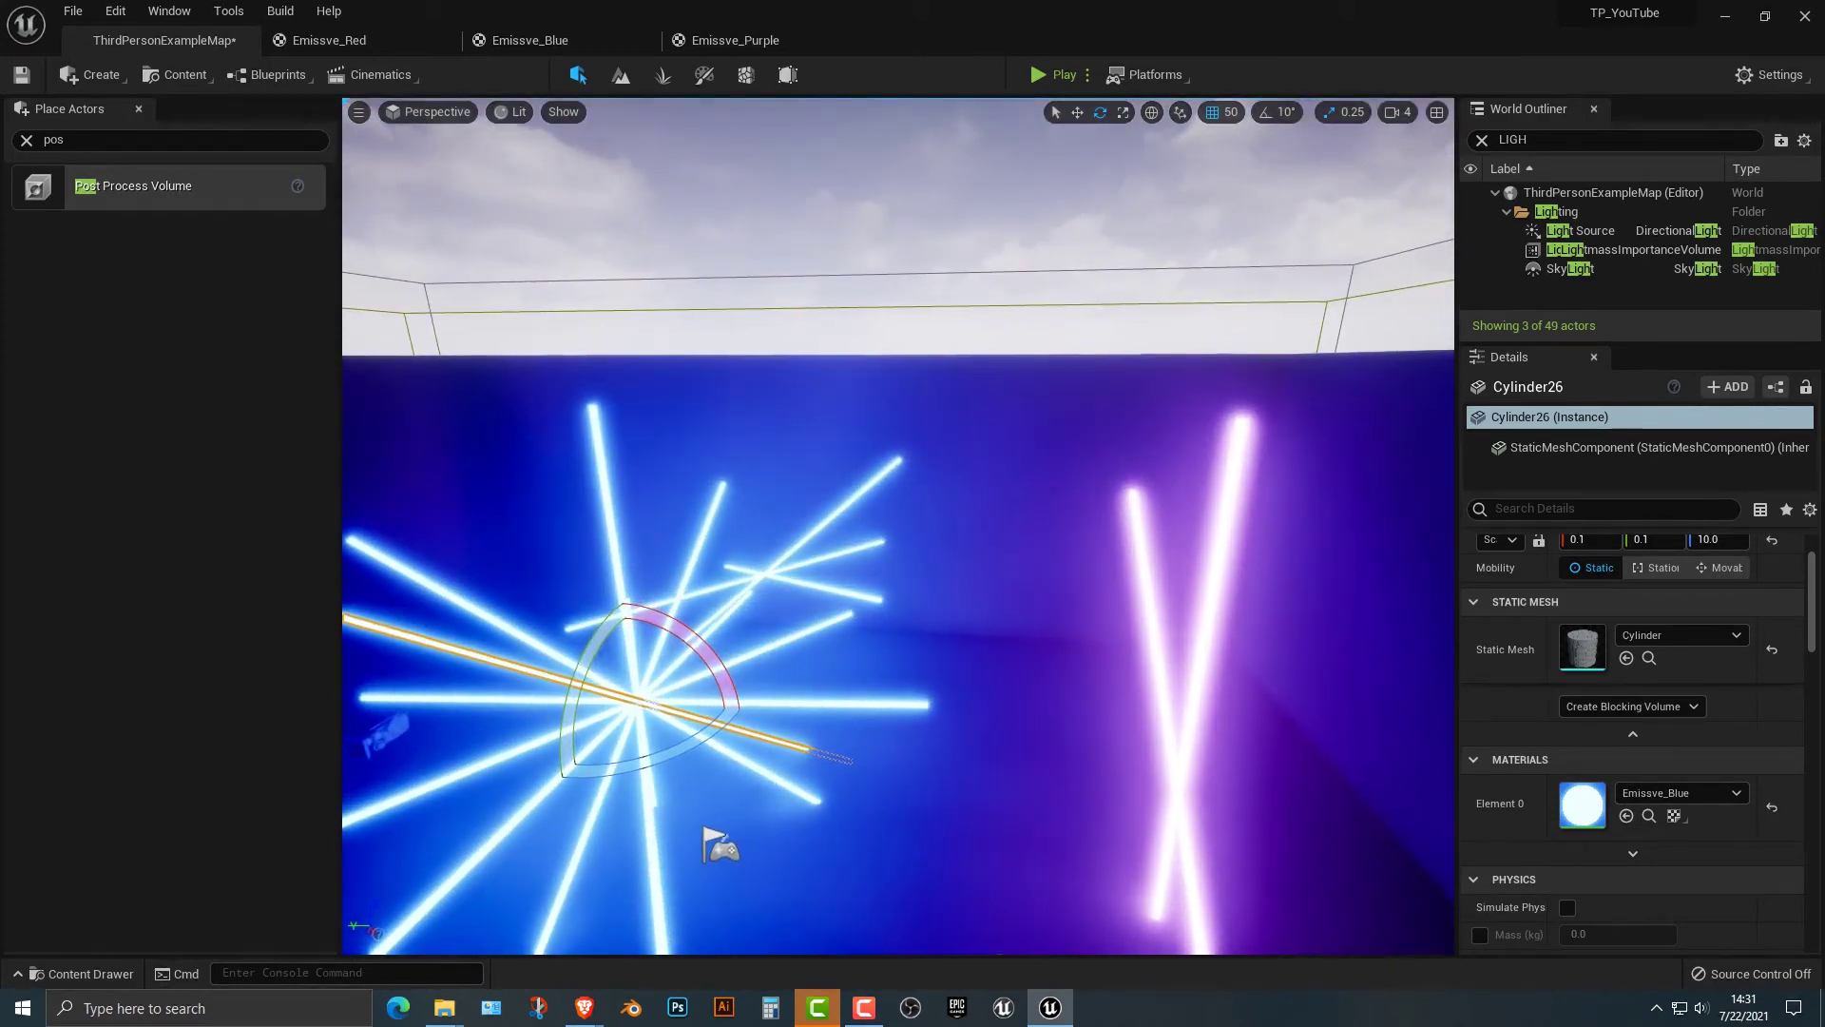
pyautogui.hotkey('alt', 'p')
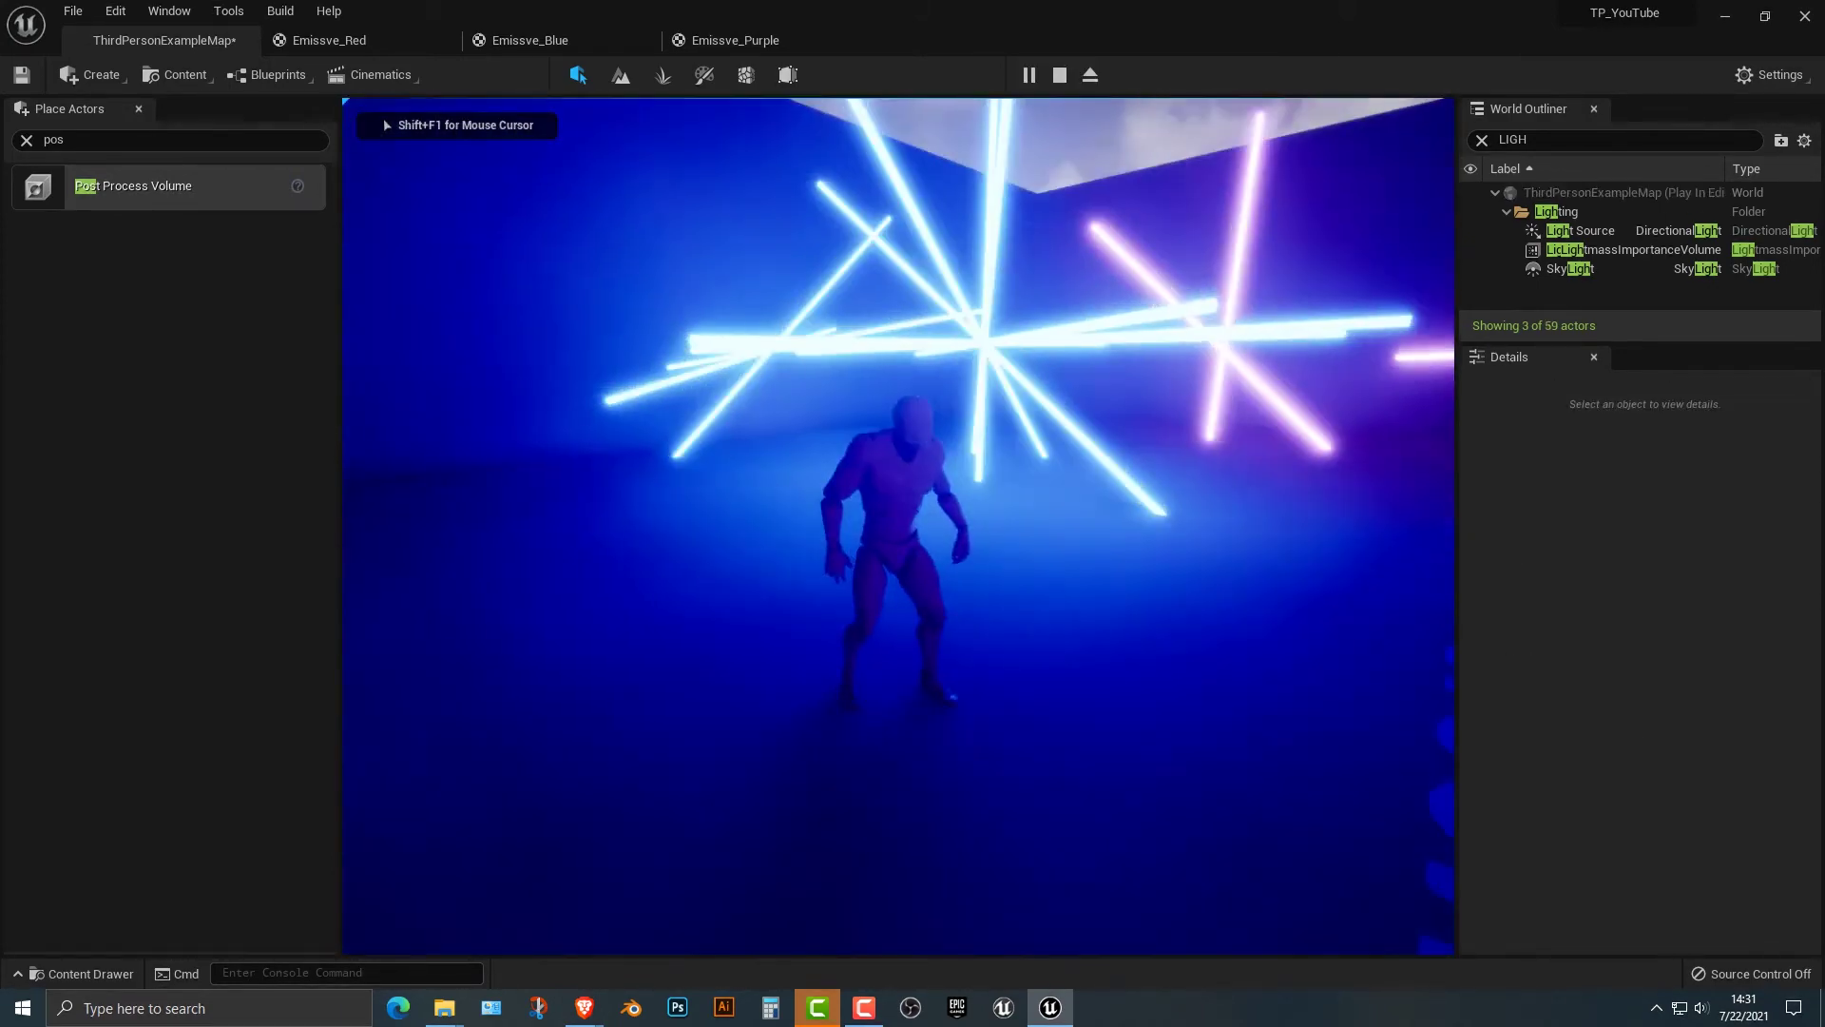
pyautogui.press('w')
pyautogui.press('space')
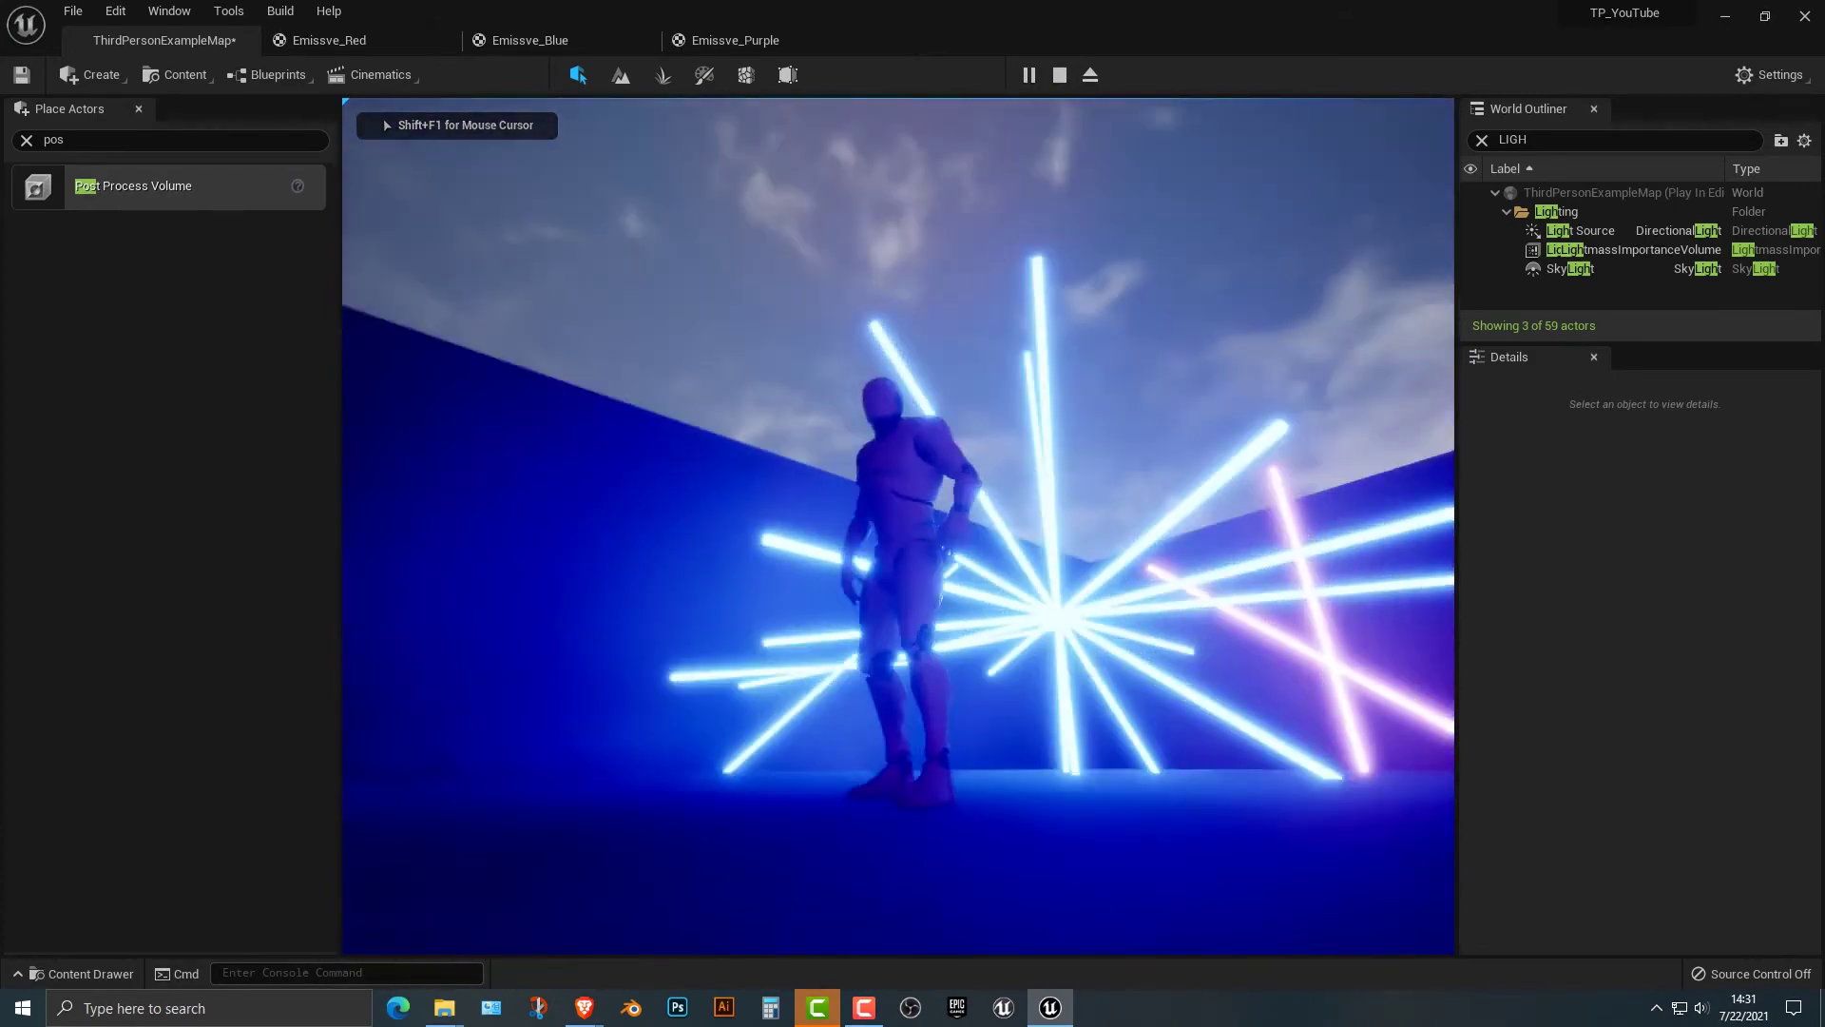
pyautogui.press('w')
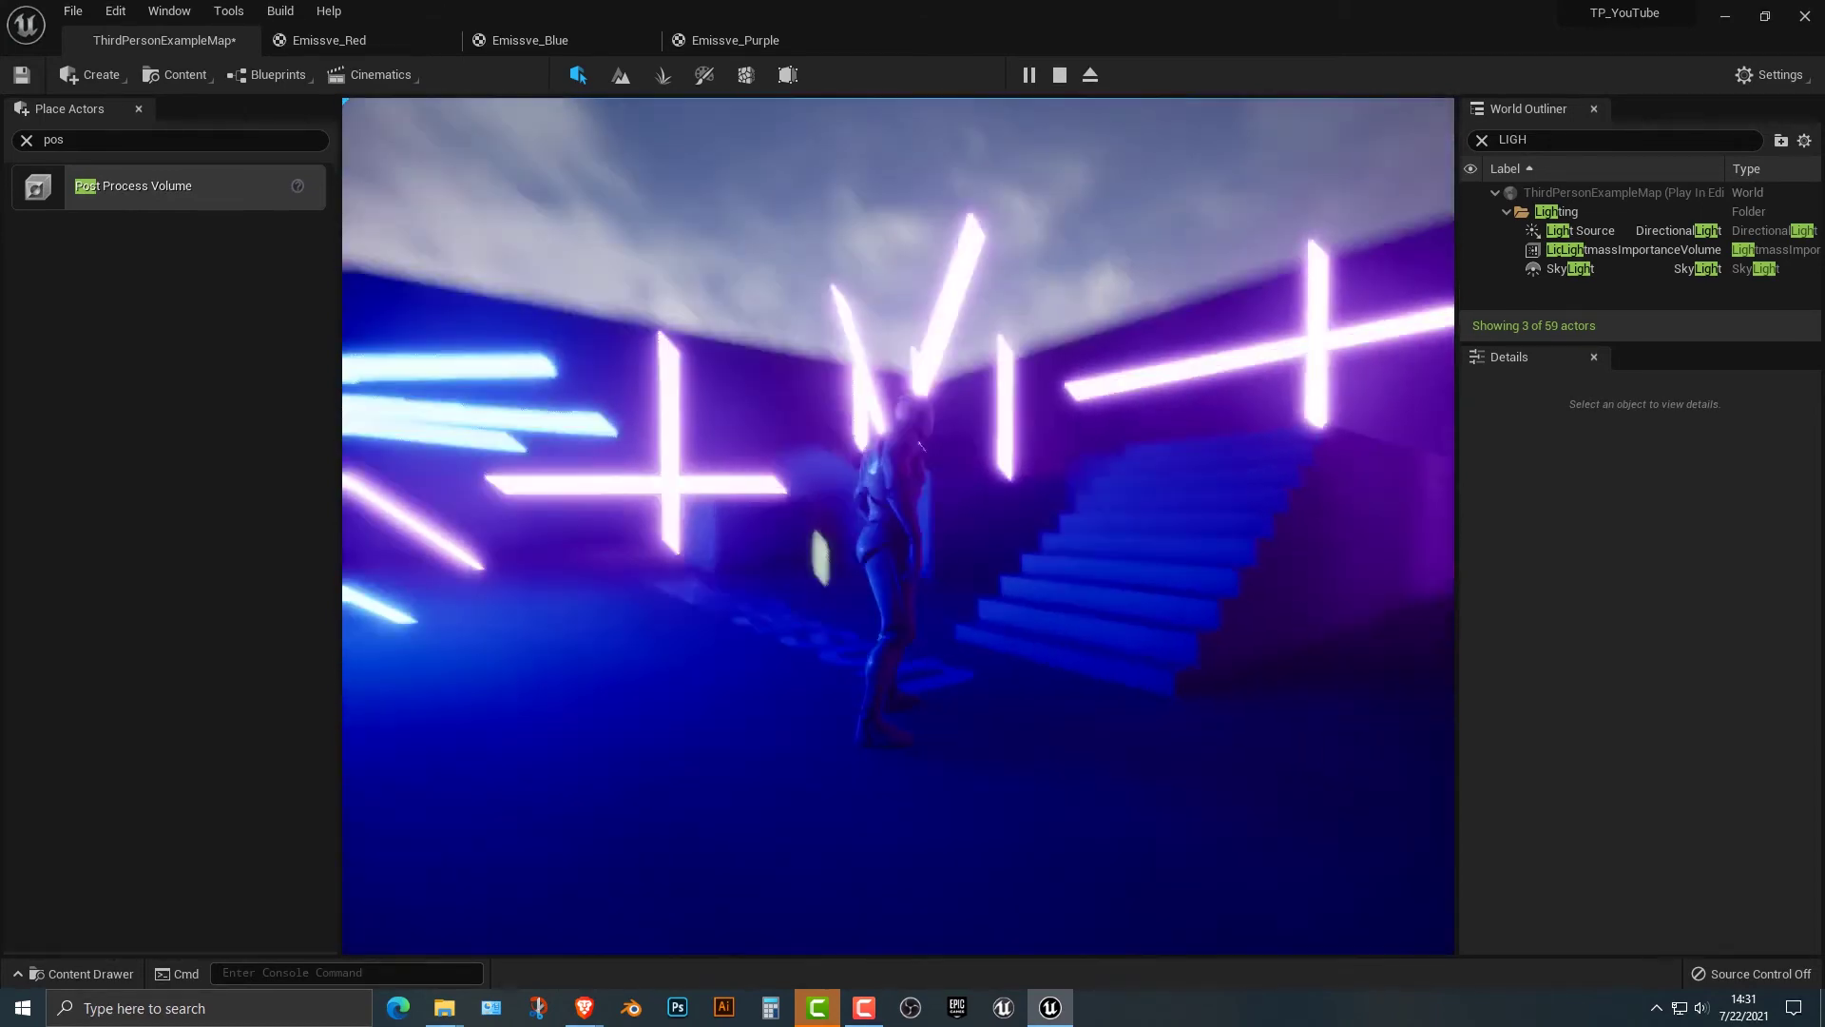
pyautogui.press('w')
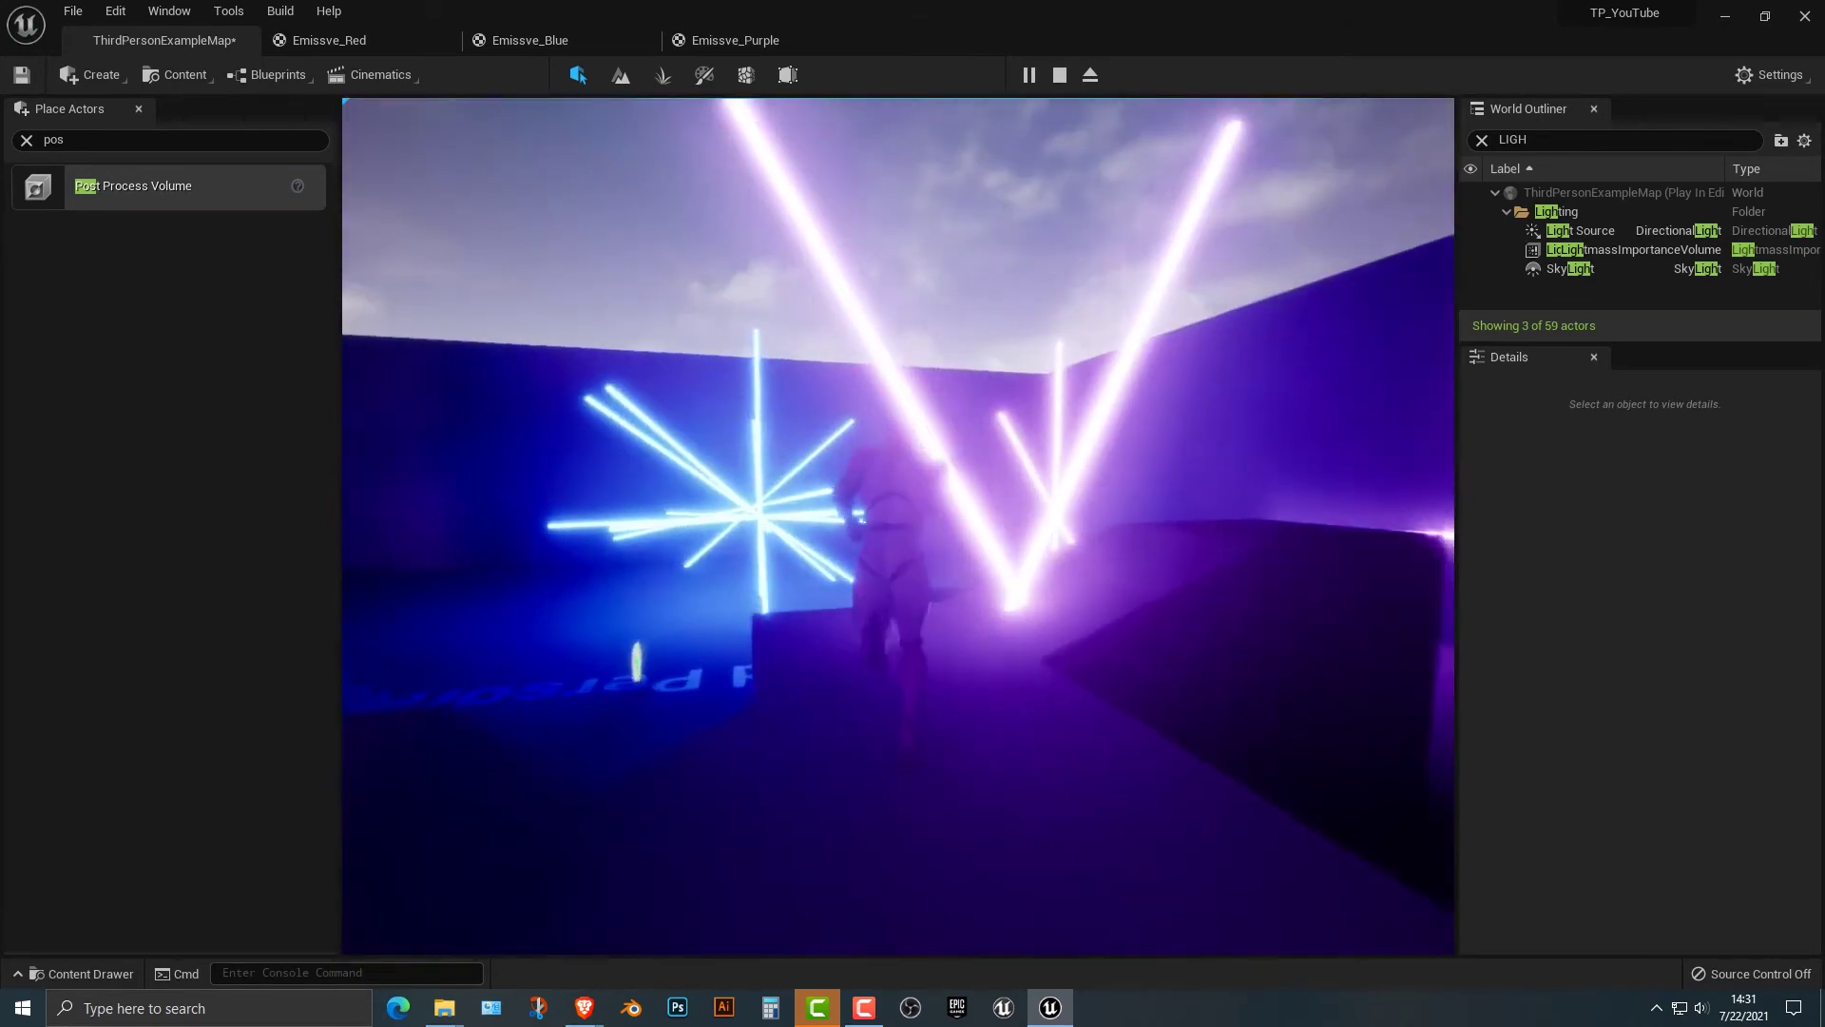
pyautogui.press('w')
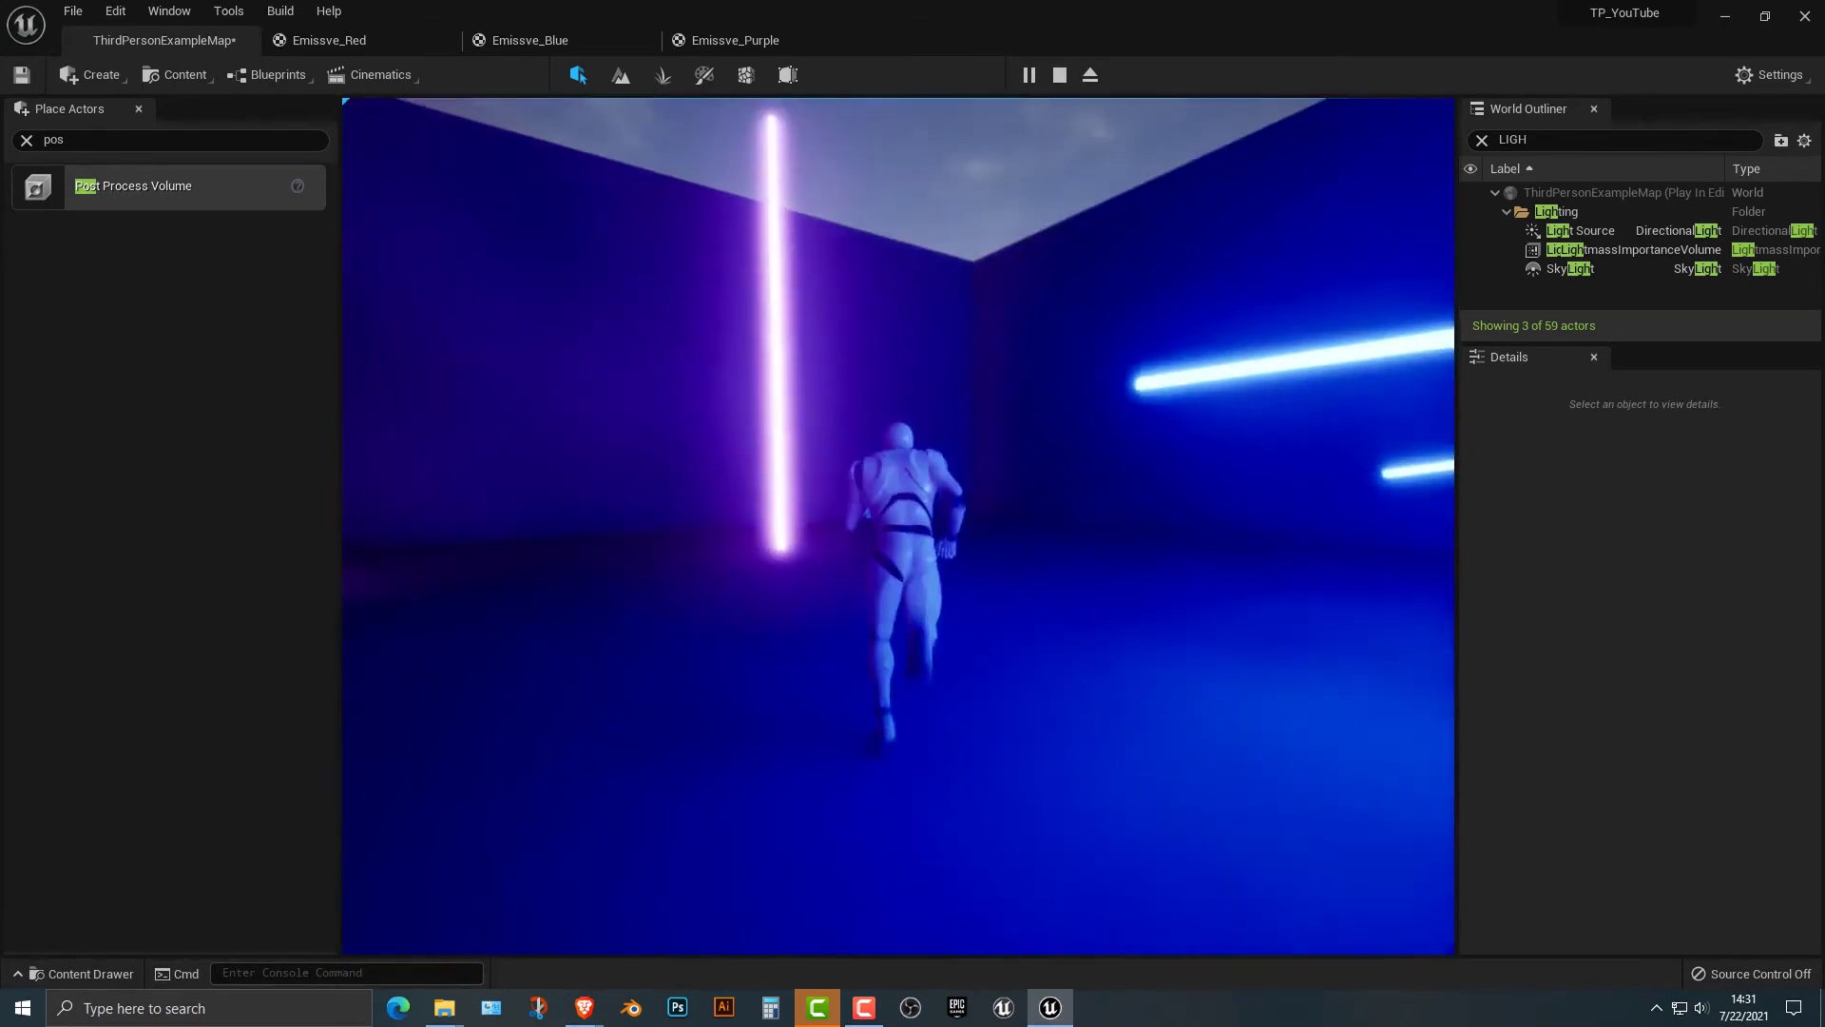